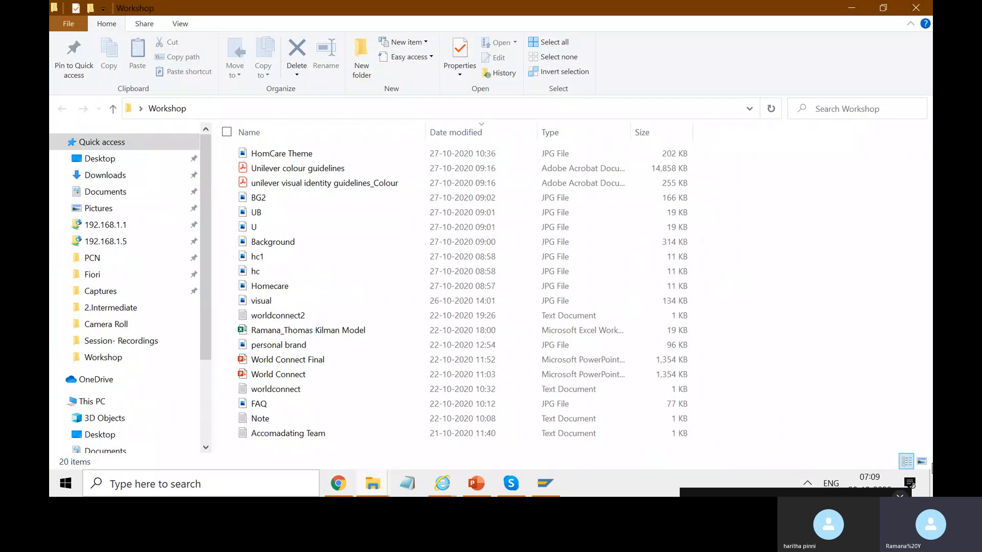
# Show the Workshop folder as large thumbnails and open the PDFs "Unilever colour guidelines" and "unilever visual identity guidelines_Colour", ending on the colour guidelines.
pyautogui.click(922, 461)
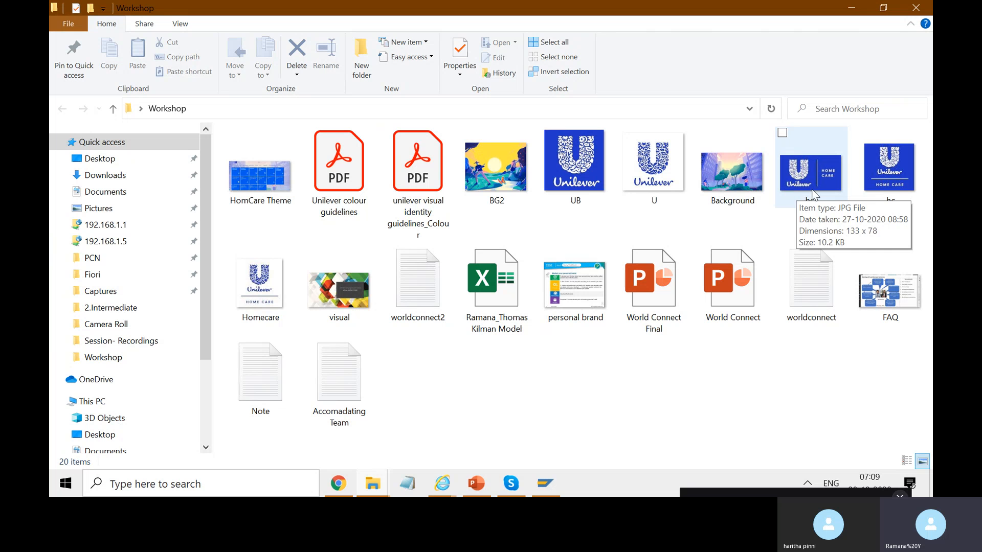
pyautogui.doubleClick(344, 176)
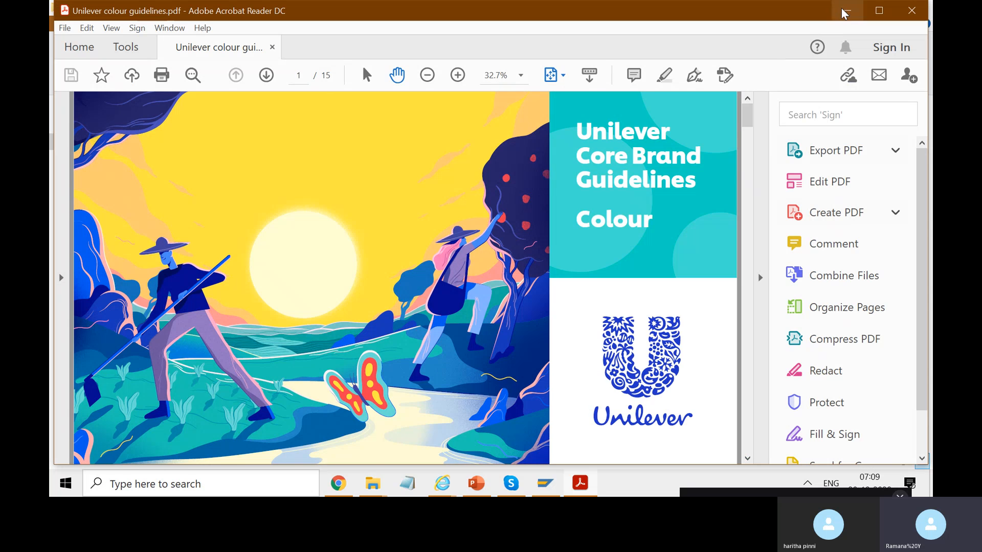
pyautogui.click(844, 11)
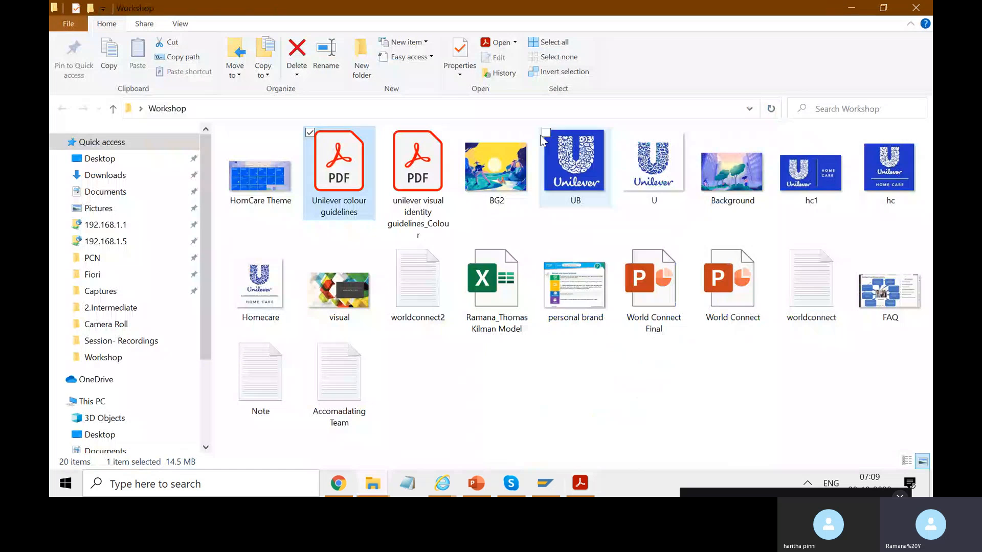
pyautogui.doubleClick(413, 154)
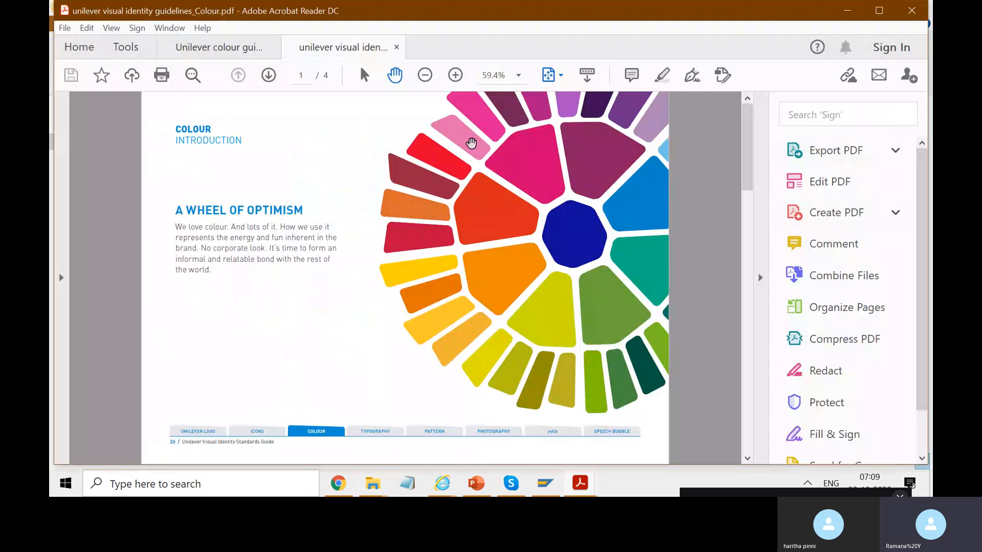
pyautogui.click(212, 45)
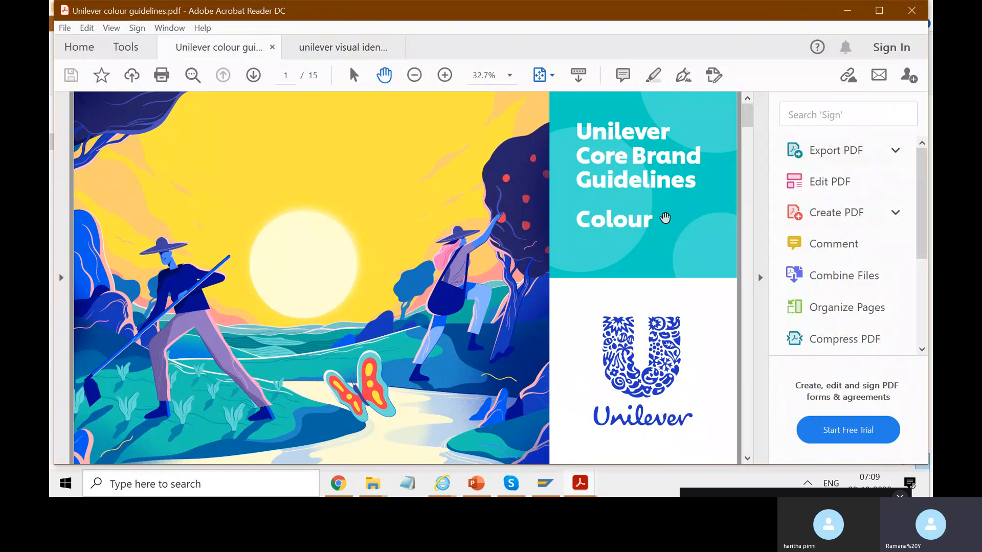
# Read the Unilever blue, Colour palette, Our colour combinations and One-colour combination pages of the colour guidelines.
pyautogui.moveTo(750, 115); pyautogui.dragTo(754, 146)
pyautogui.scroll(-2, 754, 147)
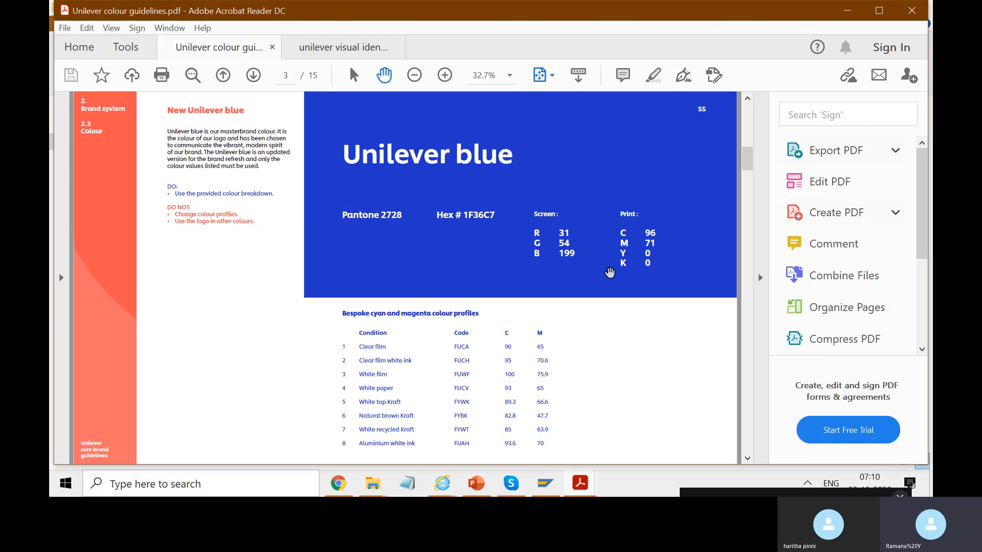
pyautogui.click(658, 76)
pyautogui.click(654, 76)
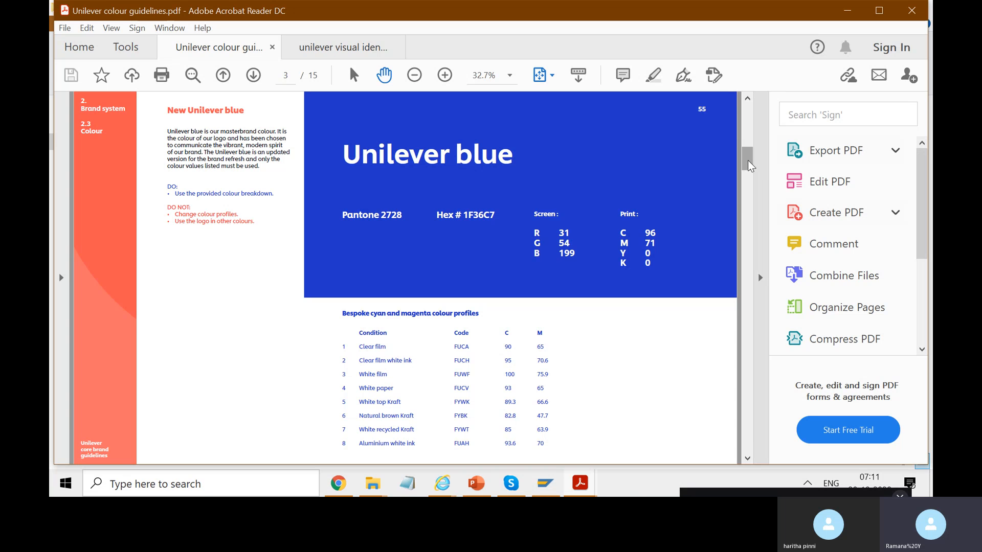
pyautogui.moveTo(747, 169); pyautogui.dragTo(750, 189)
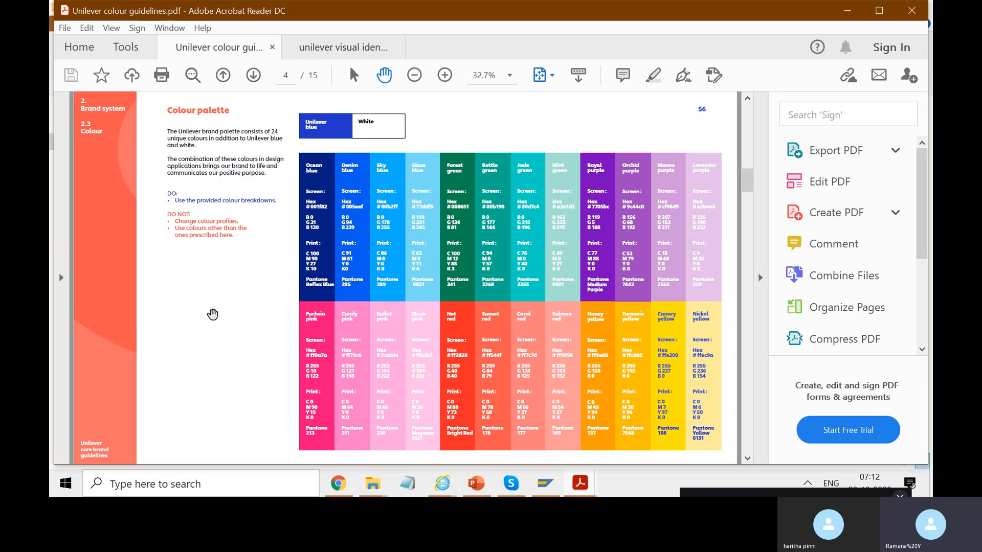
pyautogui.scroll(-3, 213, 314)
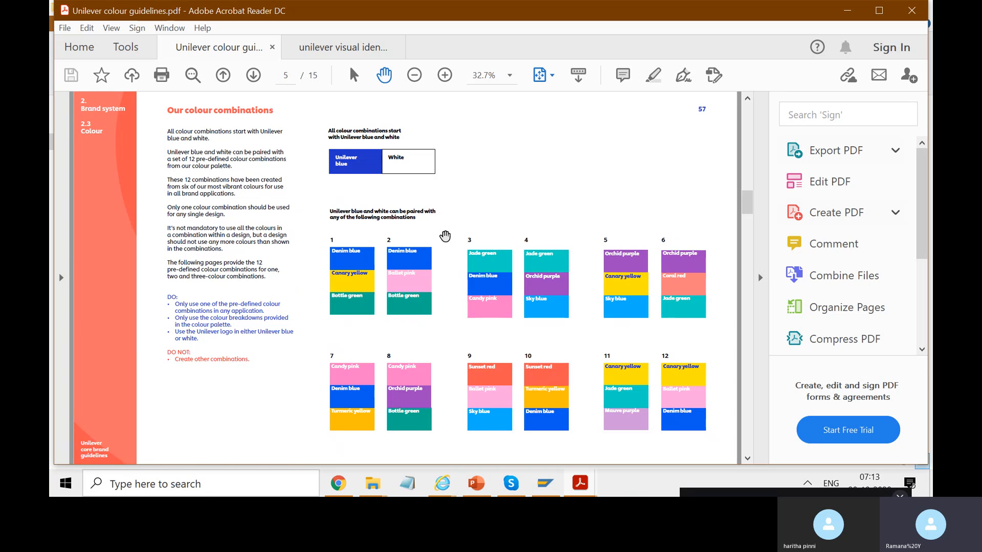
pyautogui.scroll(2, 445, 236)
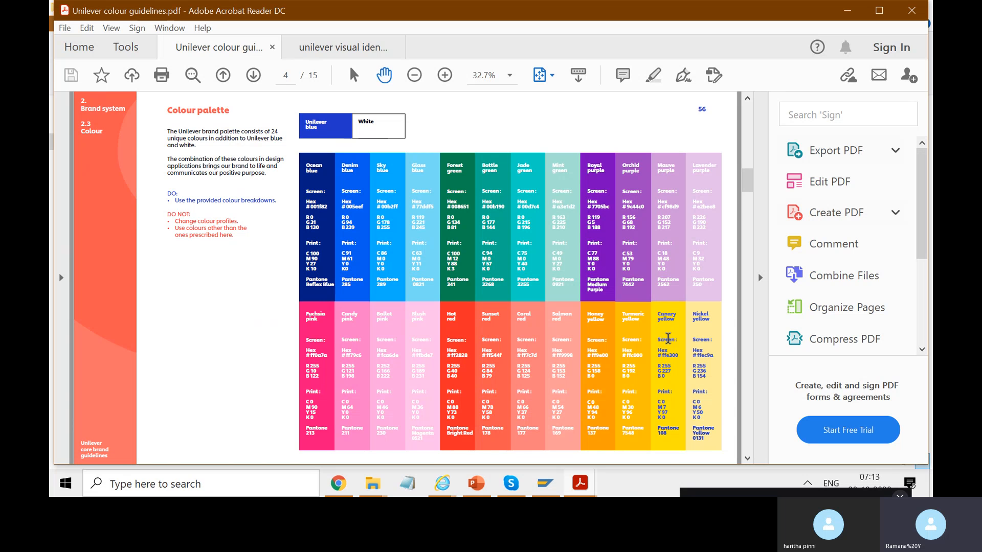
pyautogui.scroll(-3, 667, 339)
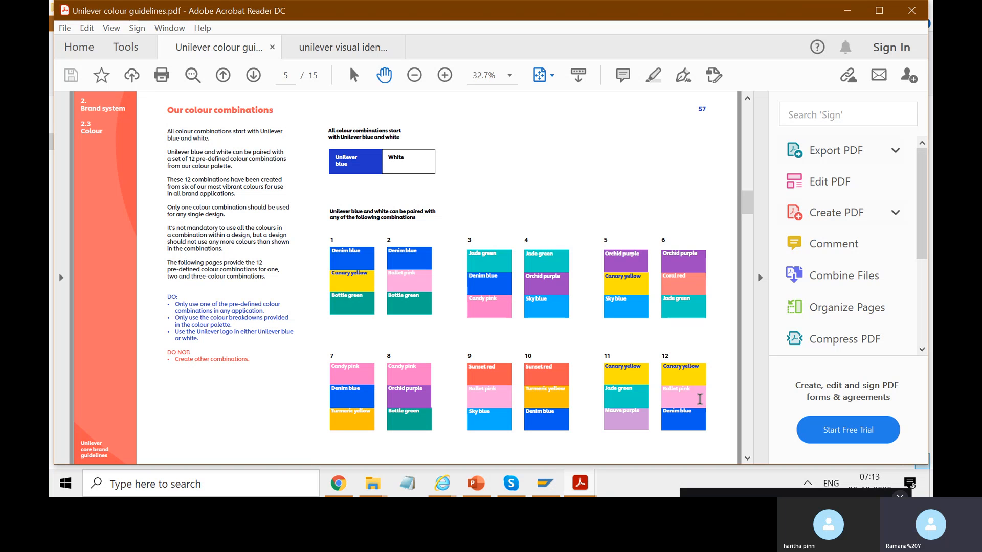
pyautogui.scroll(-2, 699, 398)
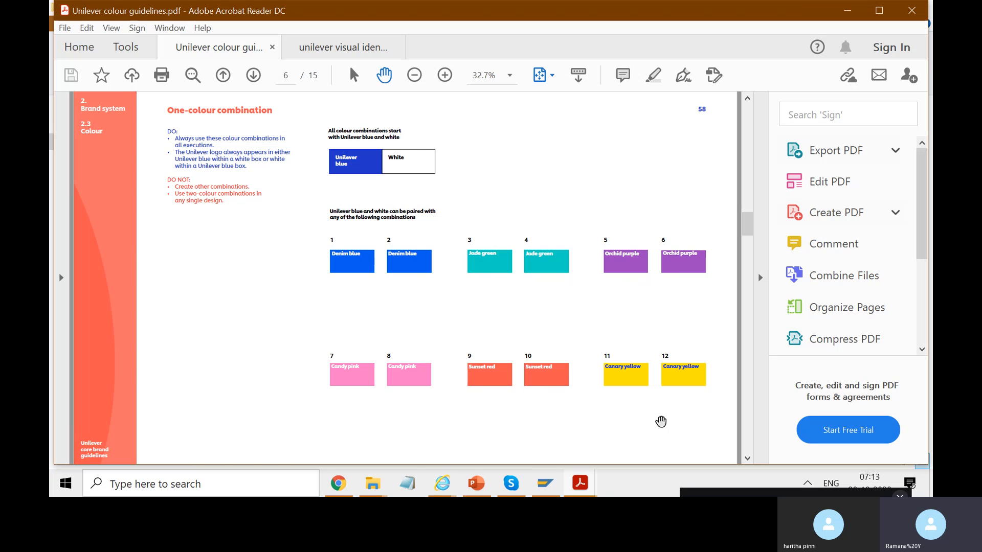
# Switch to Chrome and view the themed Fiori launchpad home page in full screen.
pyautogui.click(346, 482)
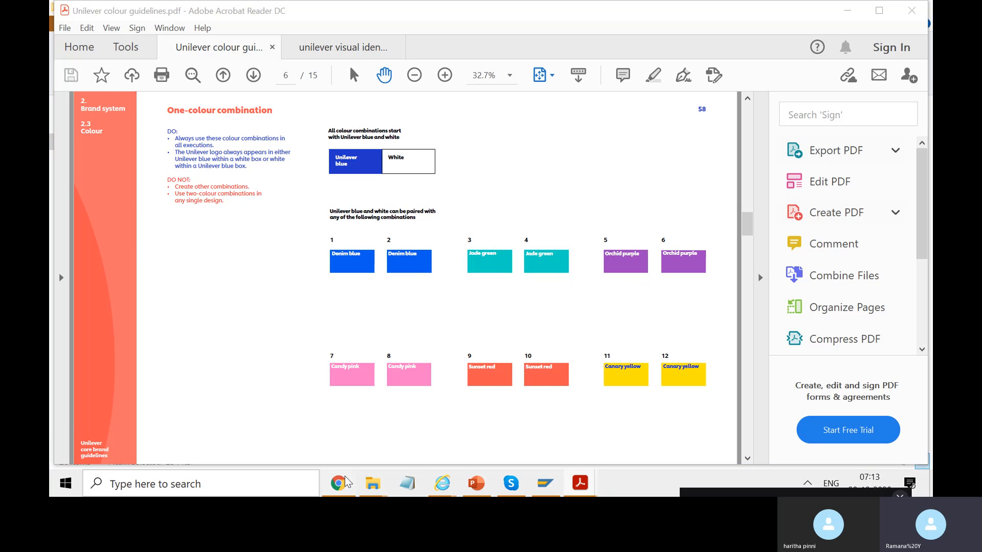
pyautogui.press('F11')
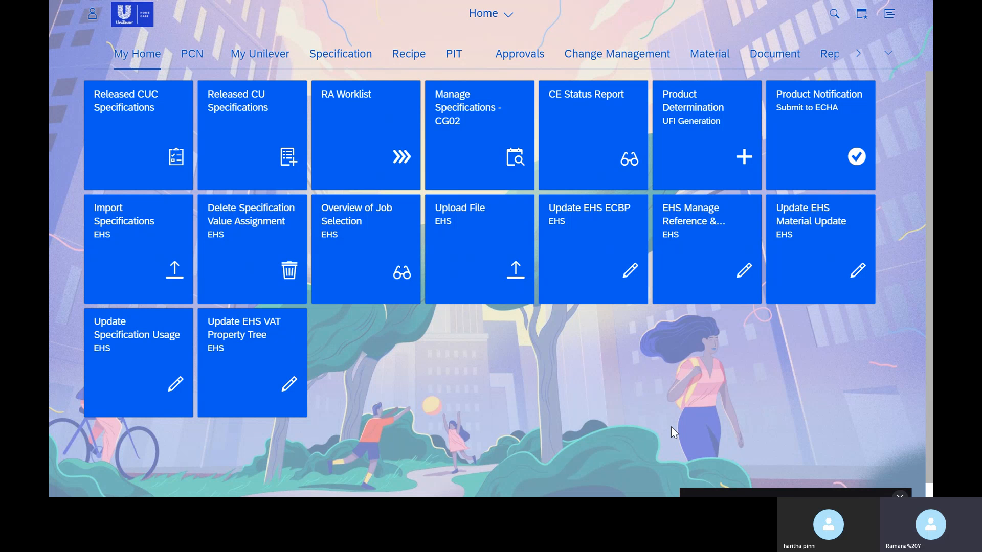
pyautogui.press('F11')
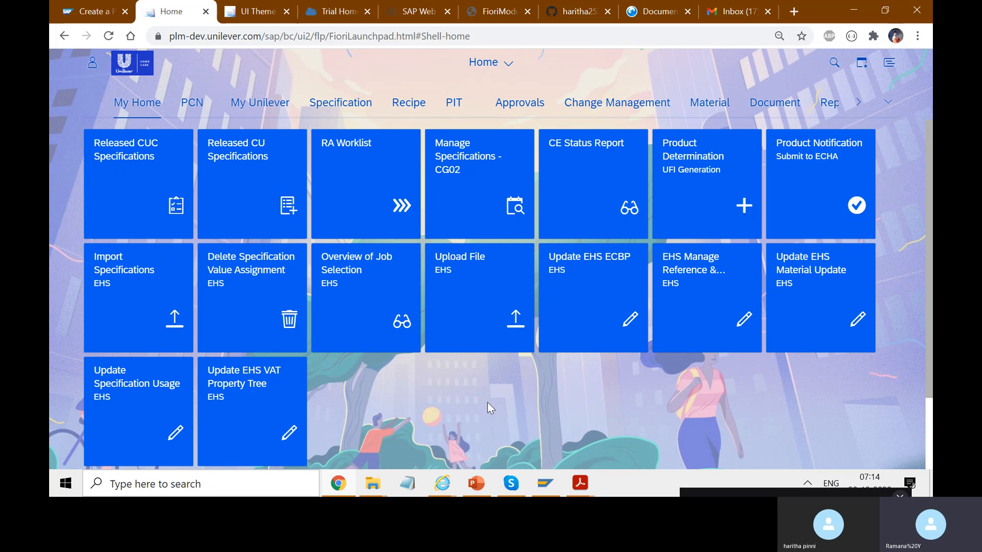
pyautogui.click(474, 486)
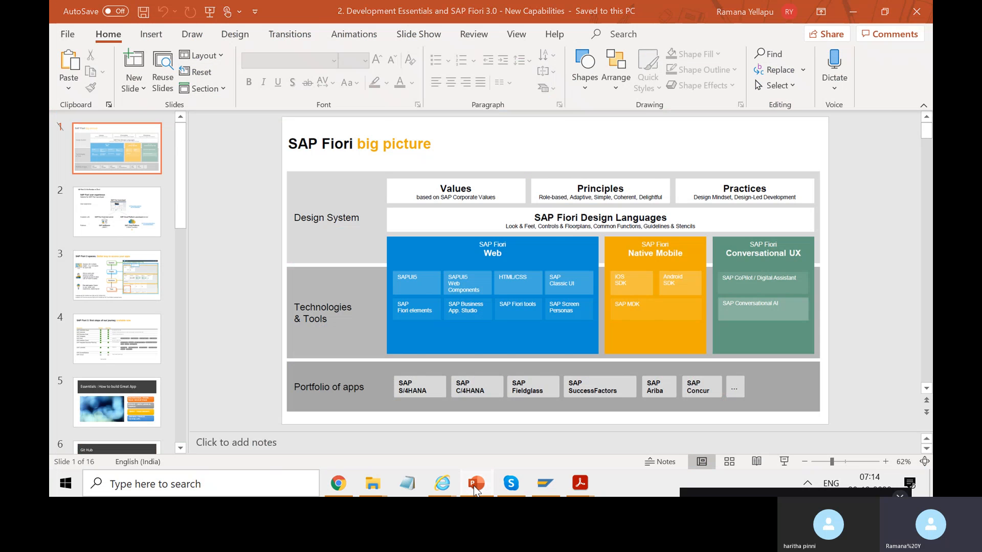
pyautogui.click(474, 486)
# Switch back to the Unilever colour guidelines PDF and check the Denim blue hex code on the Colour palette page.
pyautogui.moveTo(580, 483)
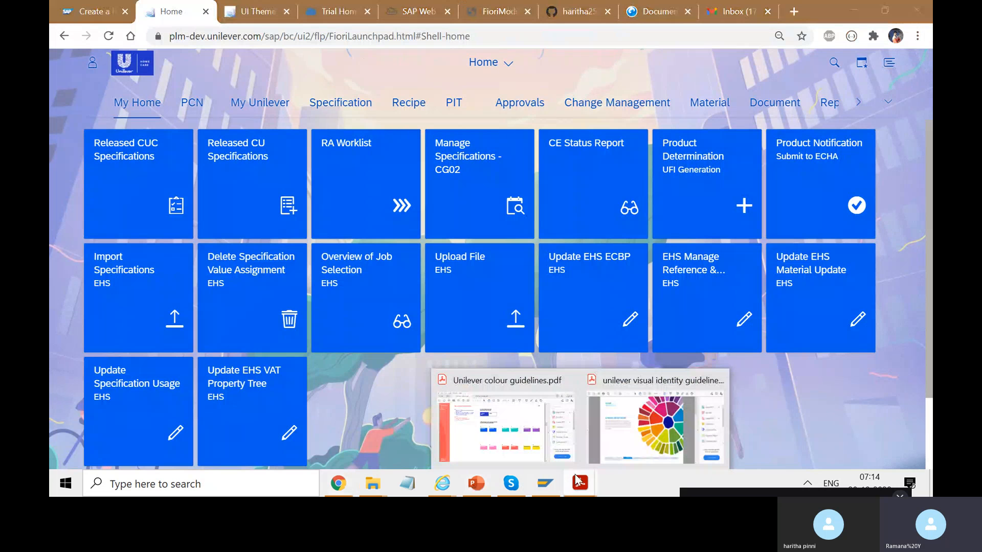
pyautogui.click(548, 422)
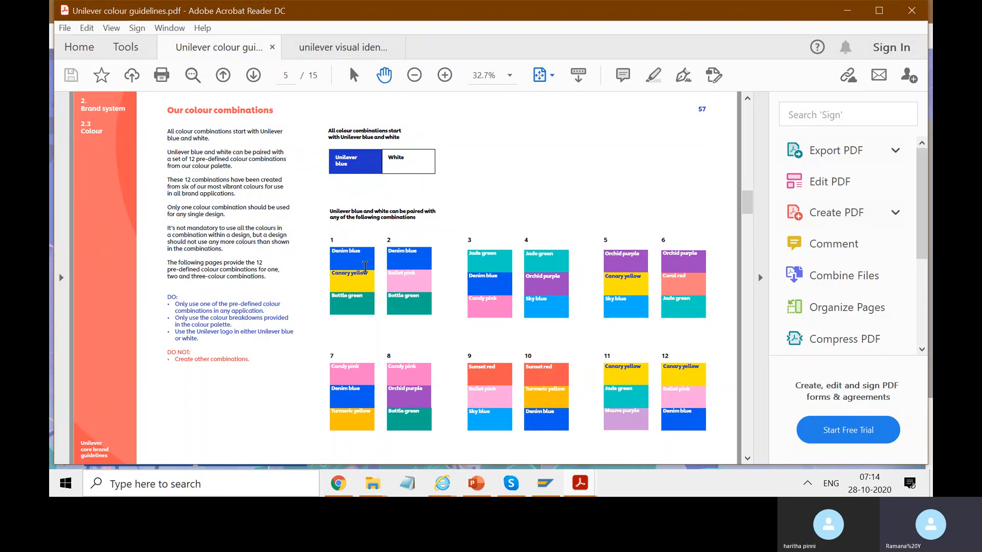
pyautogui.scroll(2, 356, 259)
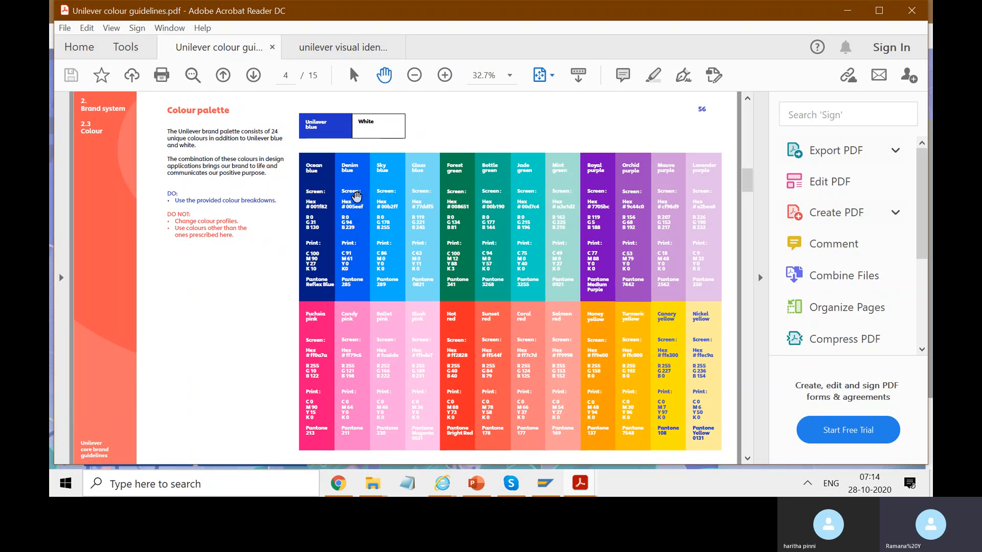
pyautogui.doubleClick(347, 207)
# Switch to the UI theme designer in Chrome and examine the custom palette parameters of HomeCareTheme.
pyautogui.click(349, 483)
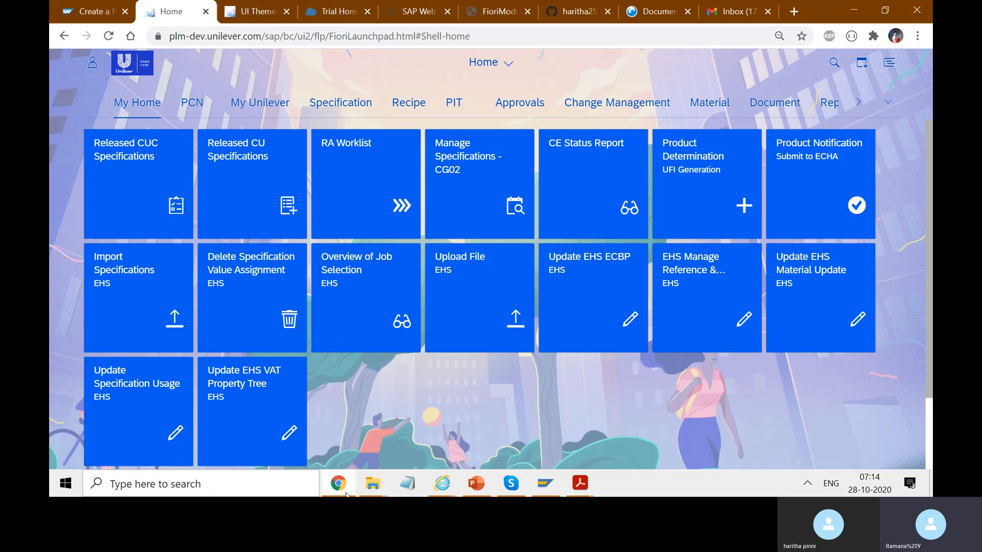
pyautogui.click(269, 20)
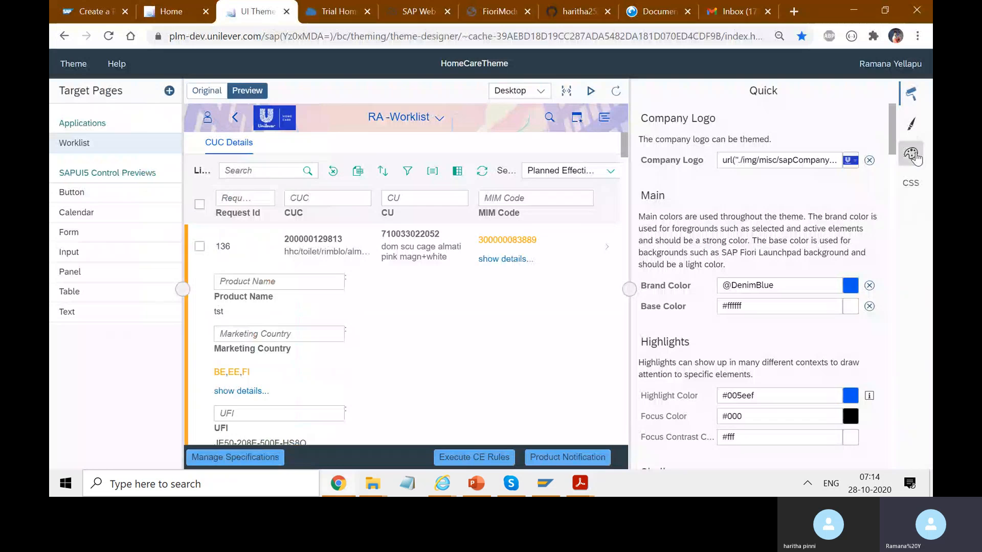
pyautogui.click(913, 155)
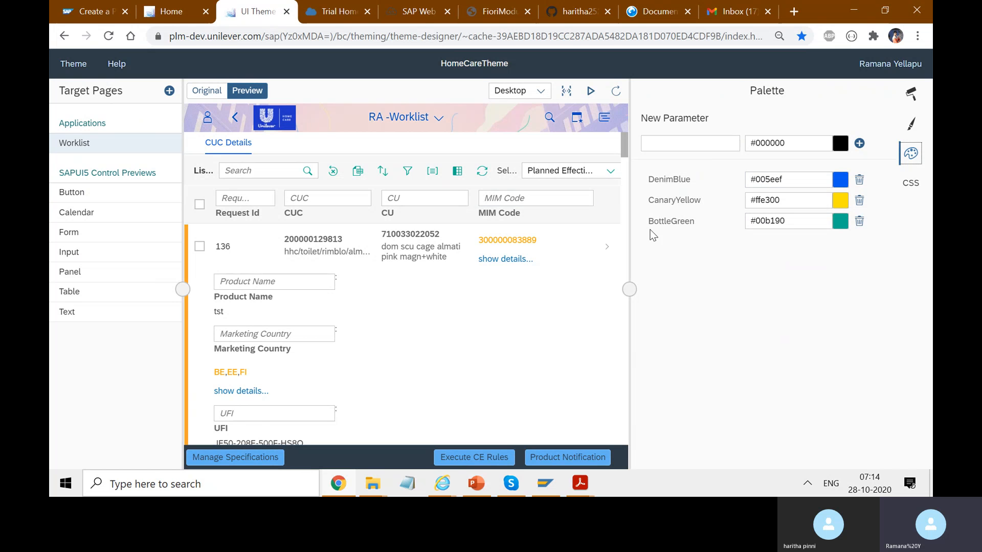
pyautogui.doubleClick(676, 223)
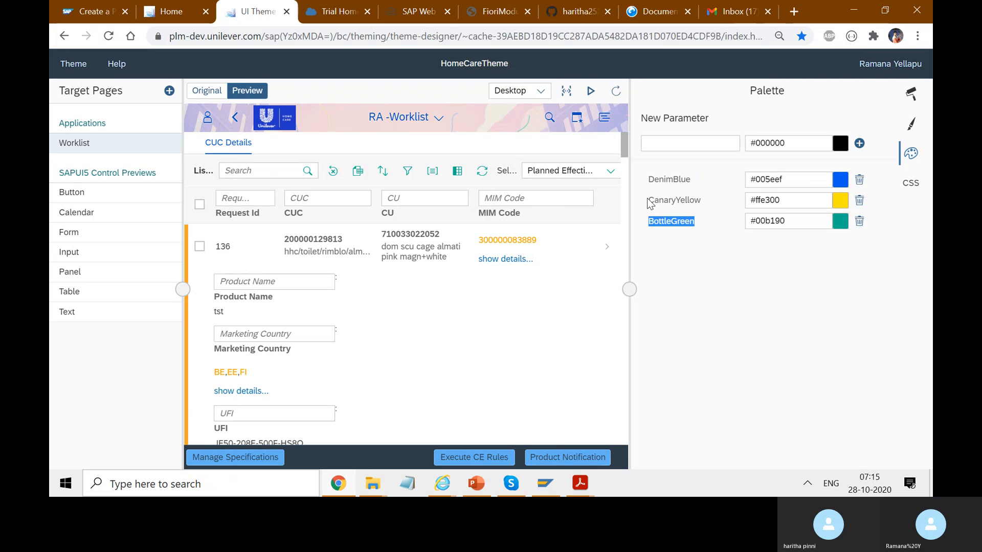
# Take the theme preview from the RA Worklist to the launchpad home page and view the live Fiori launchpad home page.
pyautogui.click(441, 117)
pyautogui.click(369, 170)
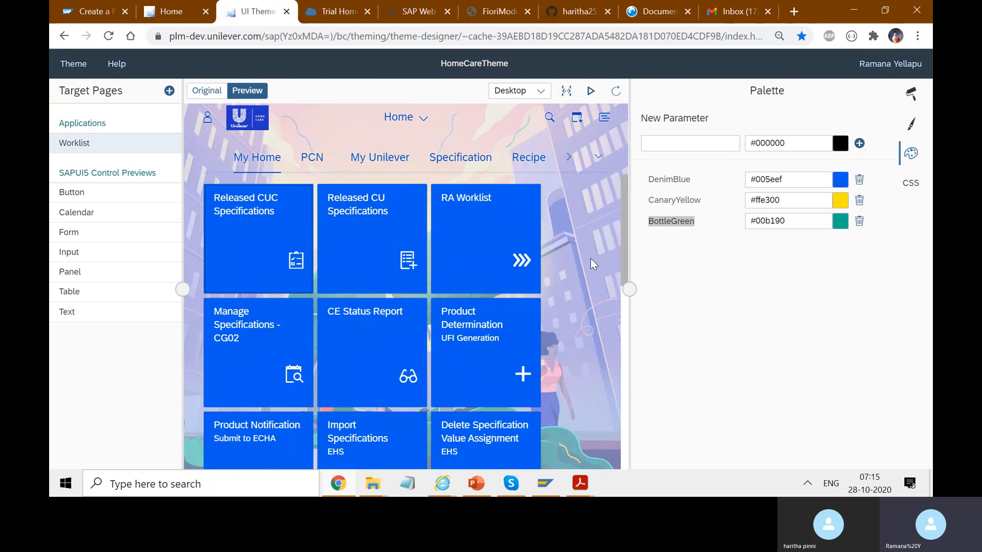
pyautogui.click(170, 13)
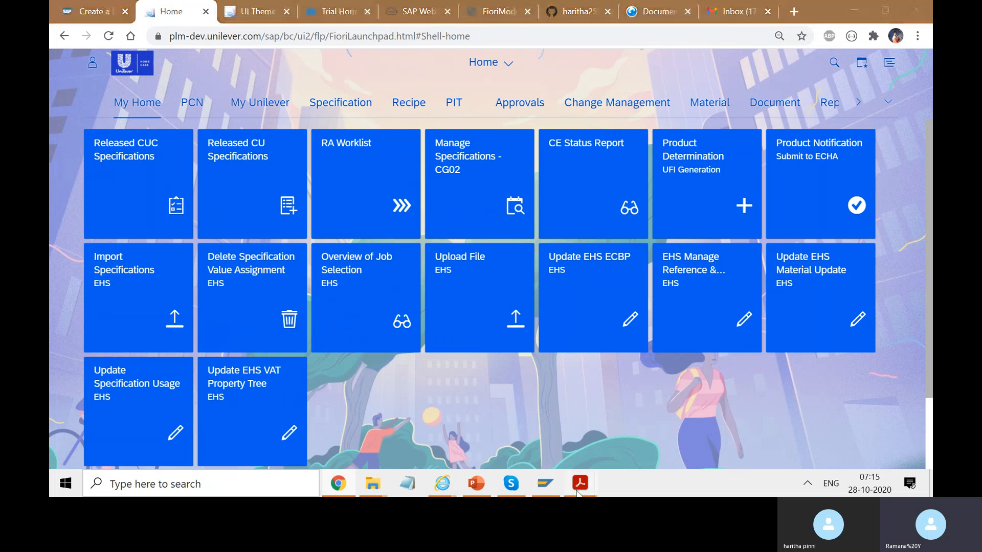
# Switch to the colour guidelines PDF and compare its one-, two- and three-colour combinations, combination system usage and type on white background.
pyautogui.moveTo(578, 493)
pyautogui.click(517, 428)
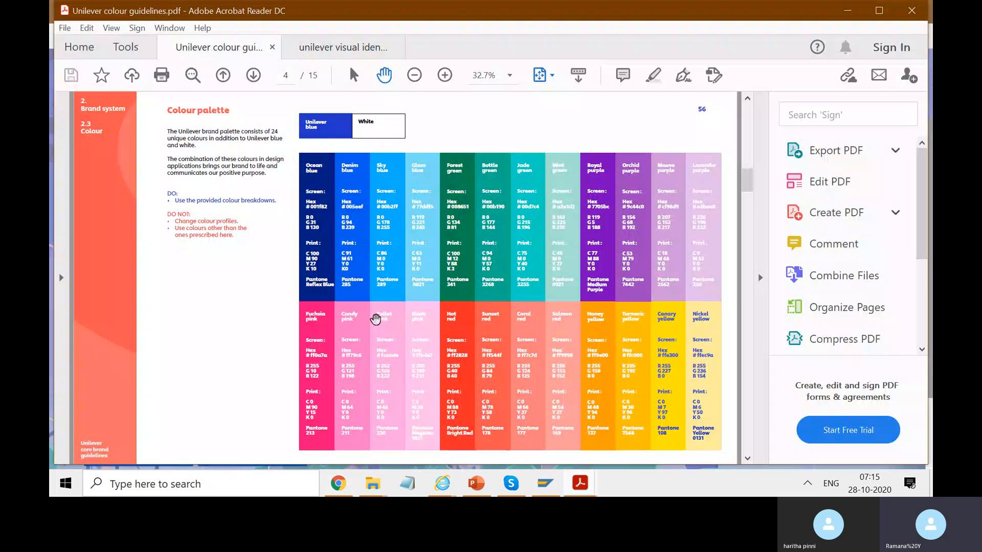
pyautogui.scroll(-2, 233, 321)
pyautogui.scroll(-2, 232, 321)
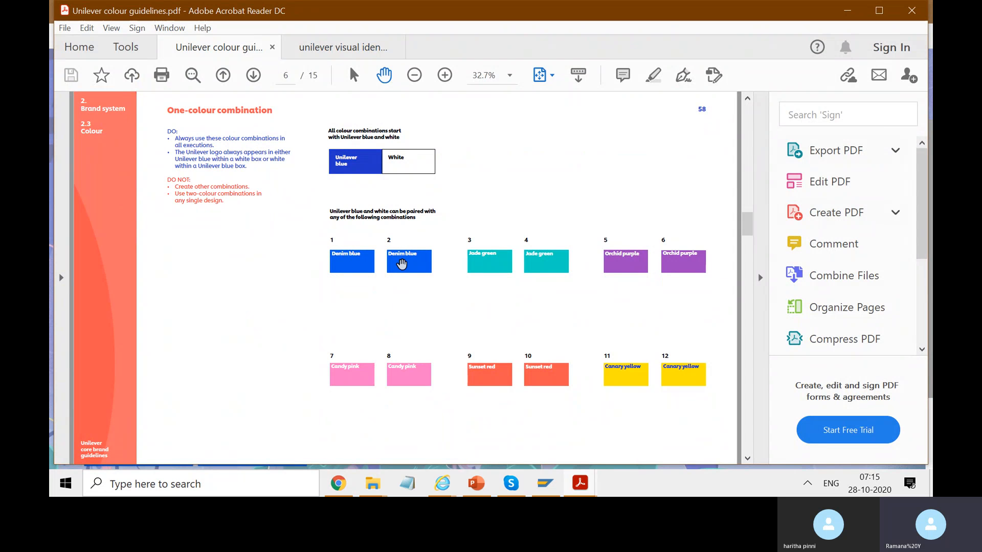
pyautogui.scroll(-2, 670, 296)
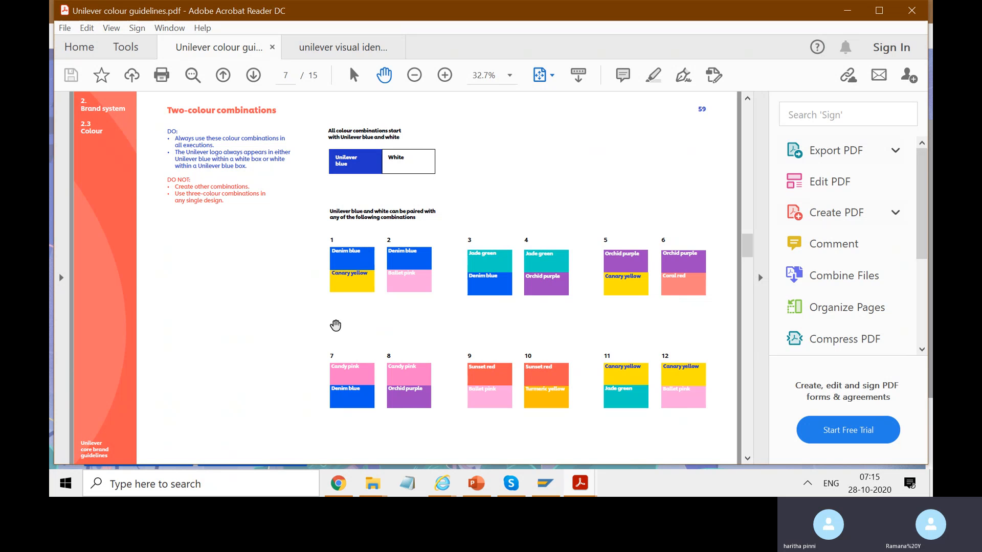
pyautogui.scroll(-2, 335, 325)
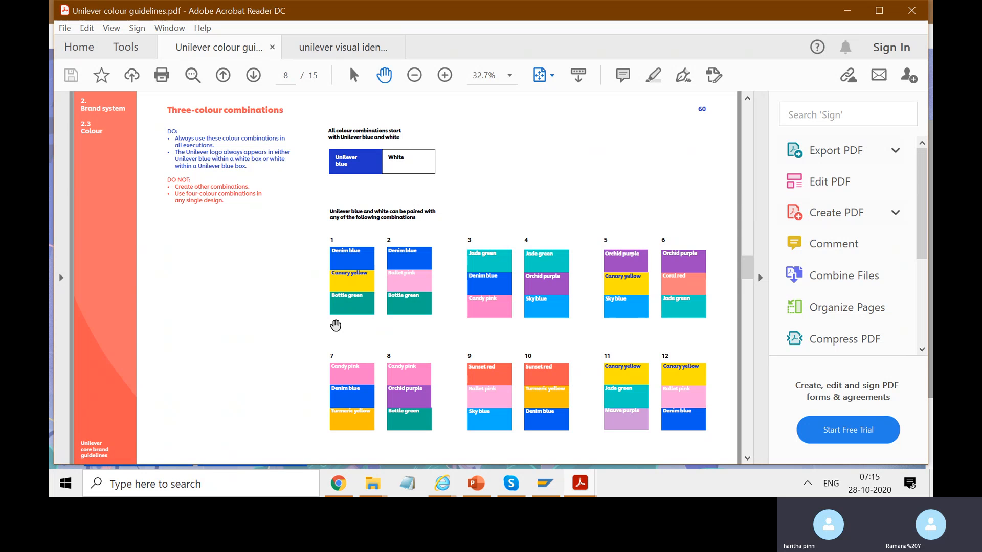
pyautogui.scroll(2, 336, 325)
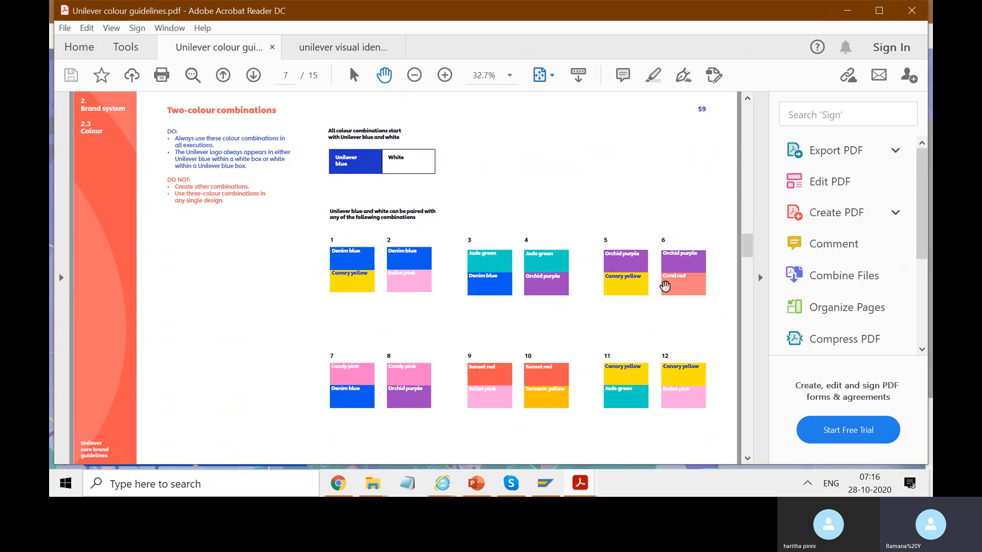
pyautogui.scroll(-1, 688, 310)
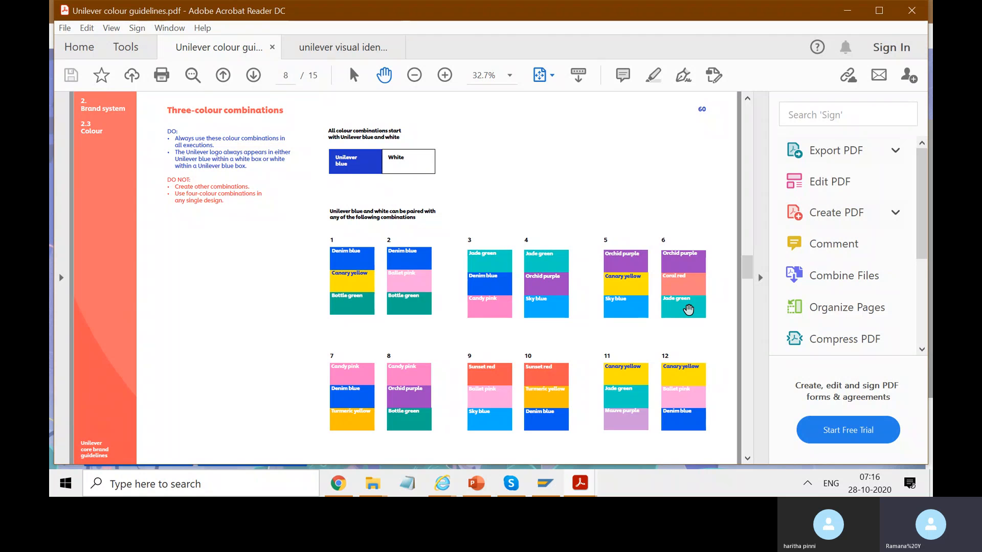
pyautogui.scroll(-1, 688, 310)
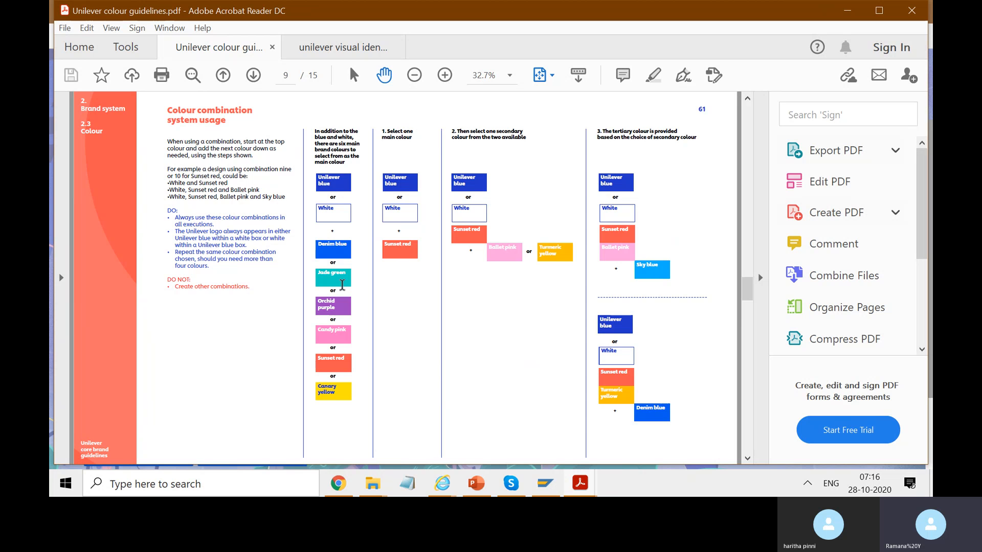
pyautogui.scroll(-3, 342, 285)
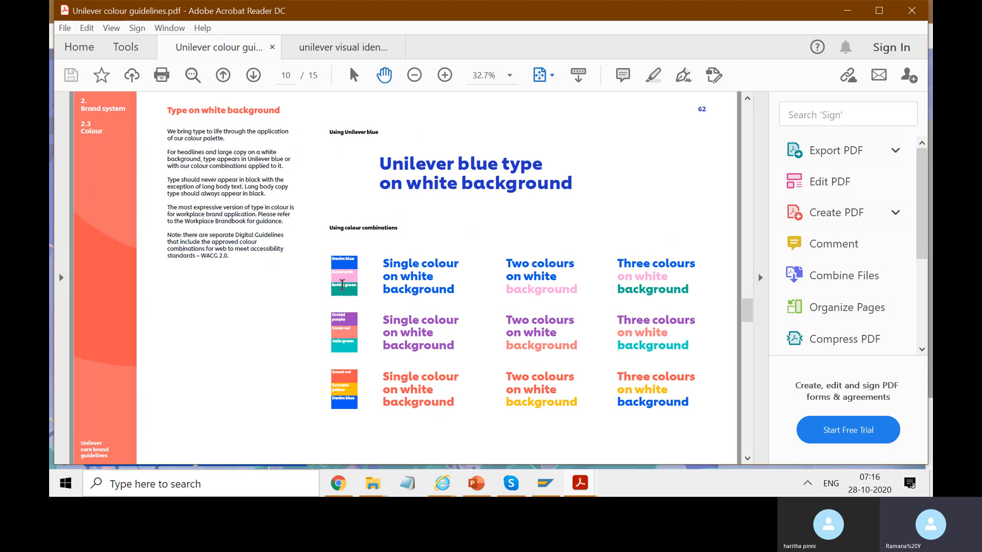
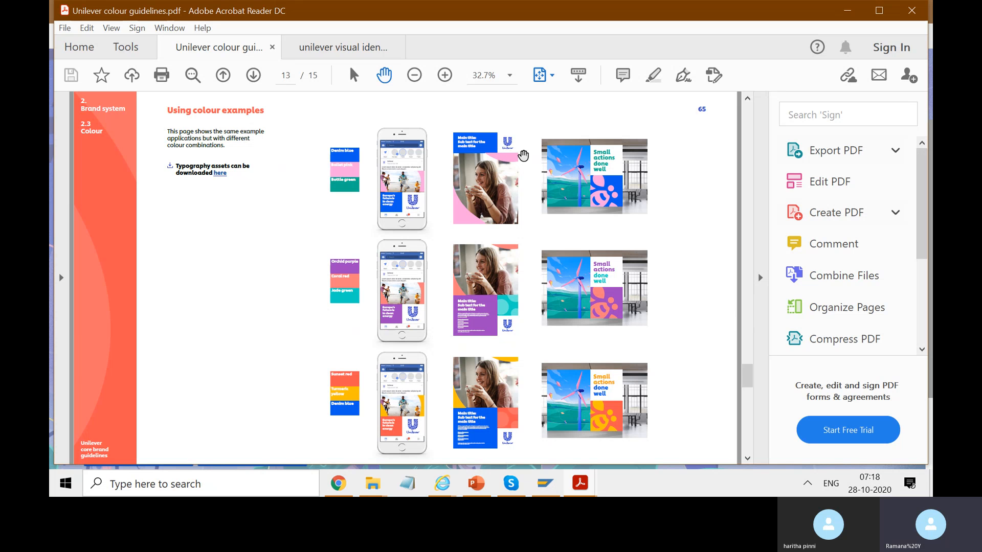
# Page to the end of the Unilever colour guidelines, and examine the colour breakdown and values wheel in the visual identity guidelines PDF.
pyautogui.scroll(-2, 524, 208)
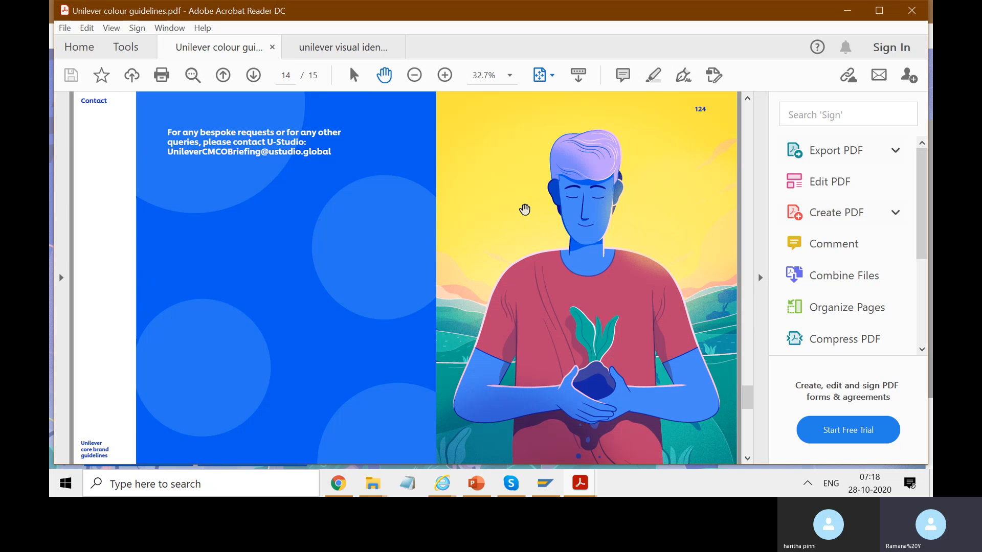
pyautogui.click(340, 51)
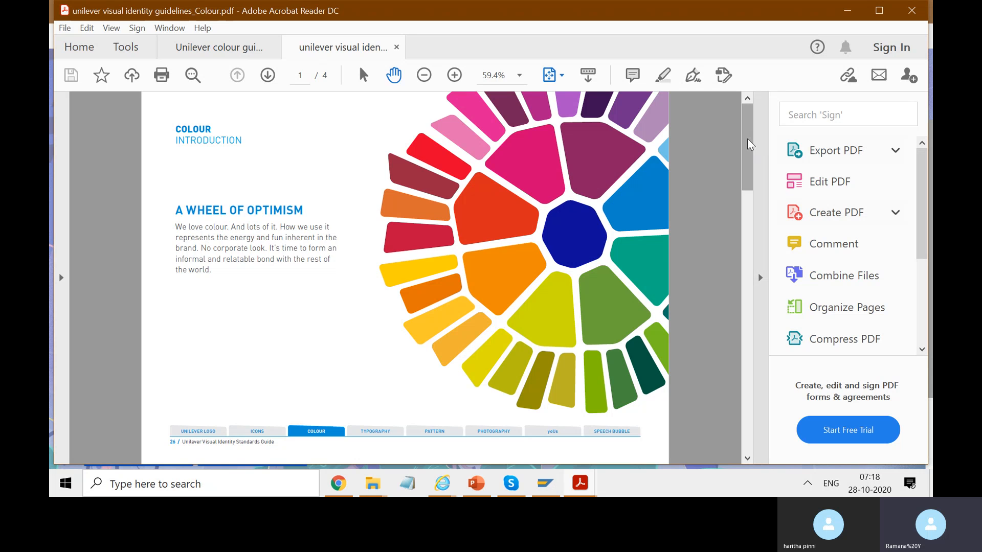
pyautogui.moveTo(747, 169); pyautogui.dragTo(744, 219)
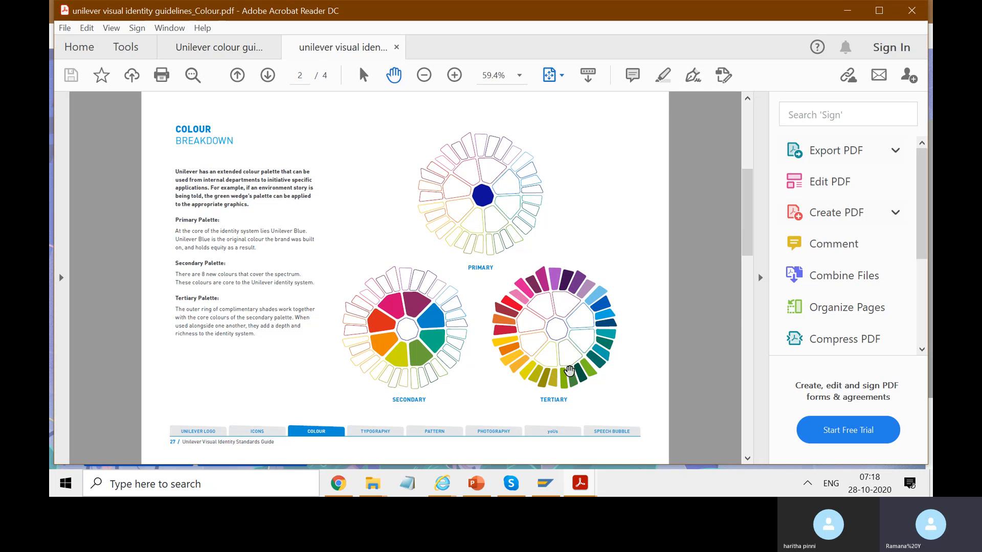
pyautogui.scroll(-4, 569, 369)
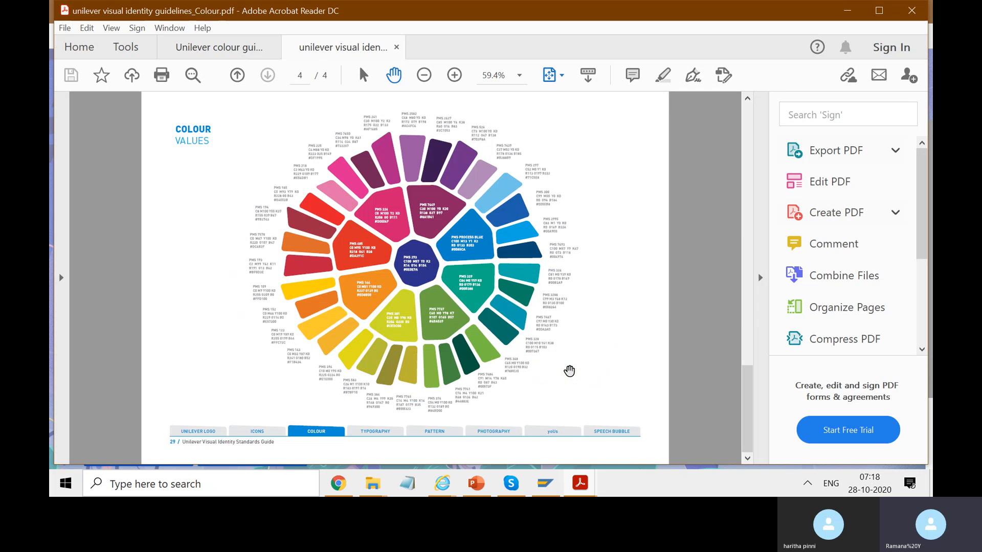
pyautogui.scroll(3, 569, 371)
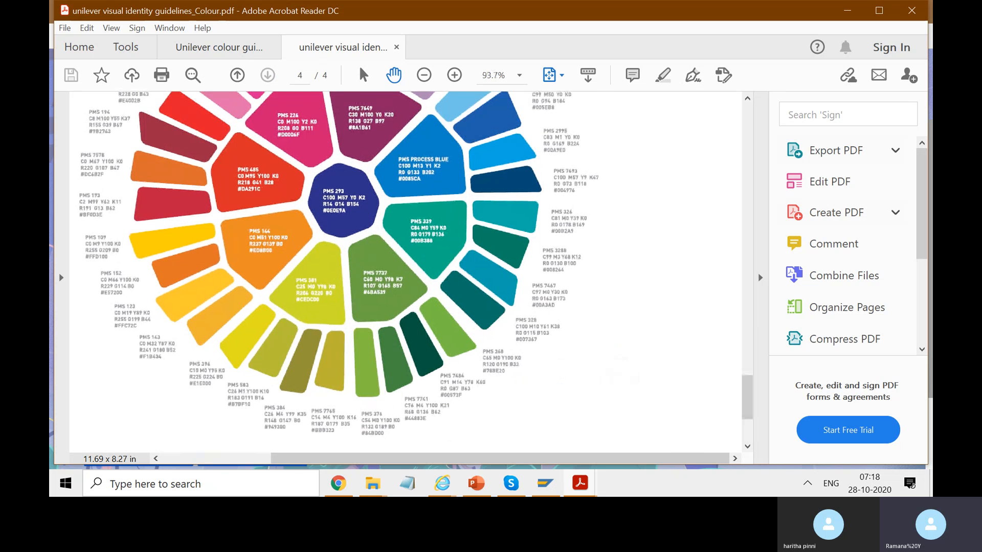
pyautogui.moveTo(569, 371); pyautogui.dragTo(590, 404)
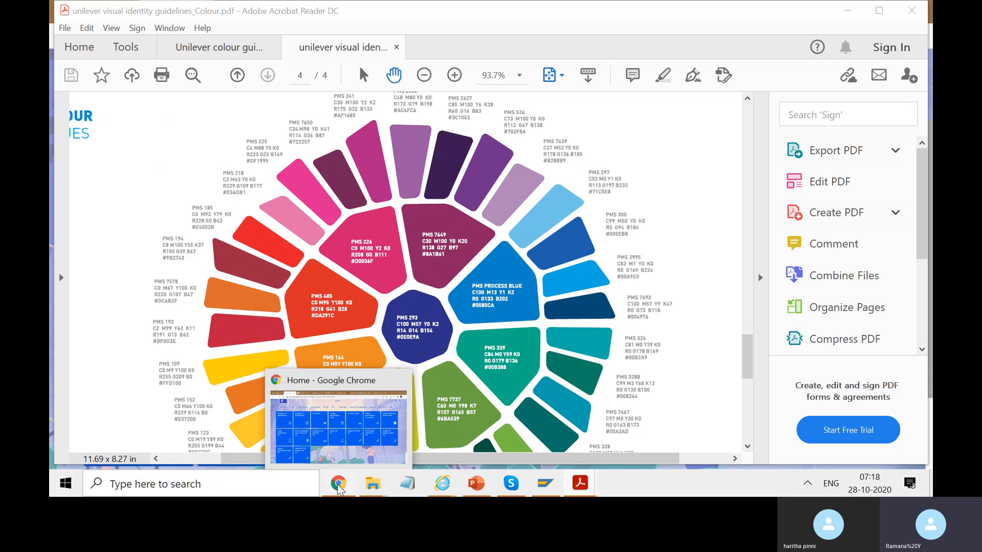
# Check the live Fiori launchpad home page in Chrome and compare it with the Colour Values wheel in the visual identity guidelines PDF.
pyautogui.click(338, 486)
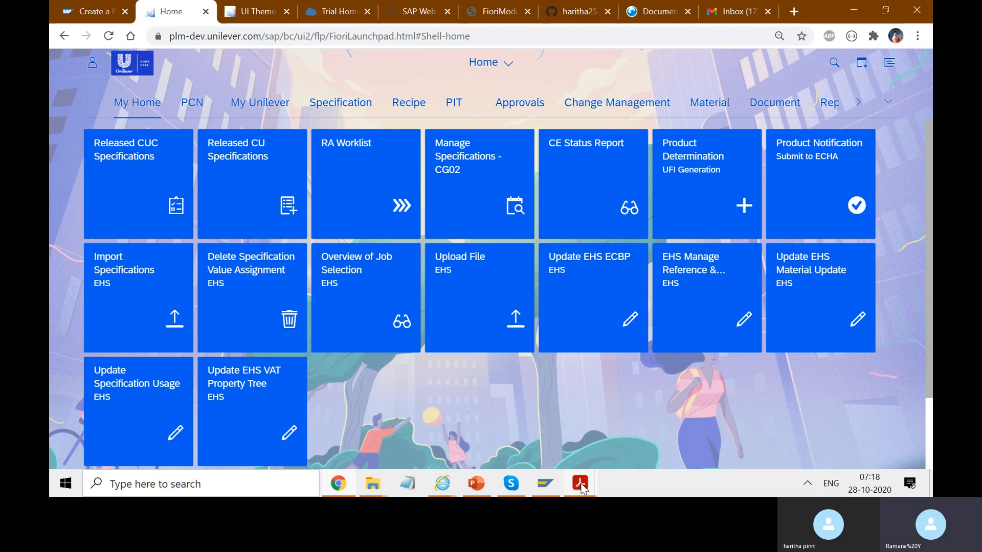
pyautogui.moveTo(580, 483)
pyautogui.click(619, 443)
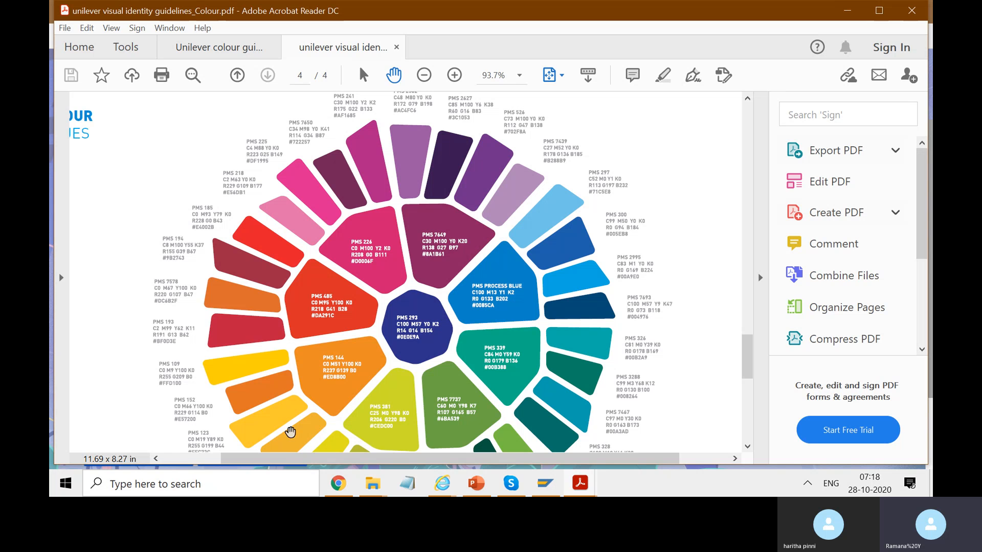
pyautogui.scroll(-3, 347, 214)
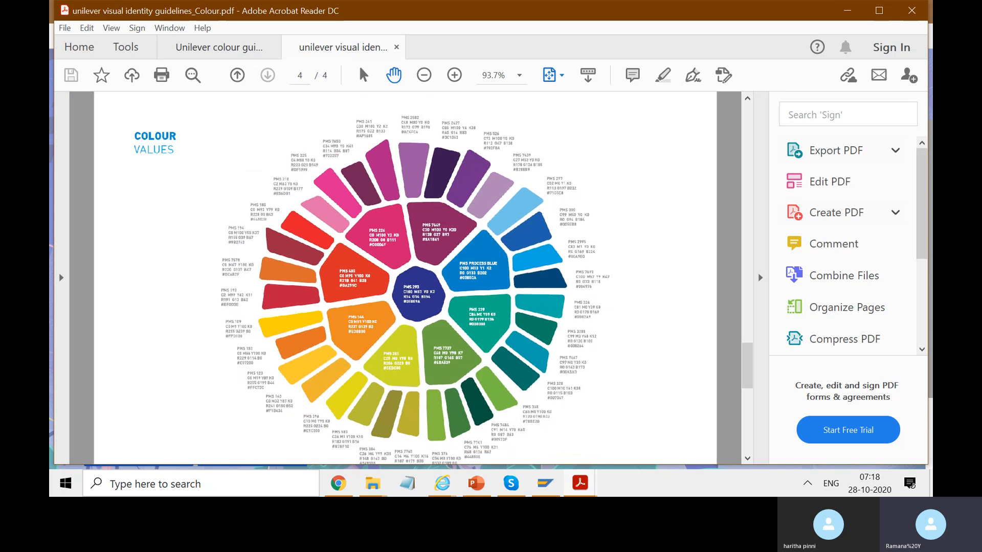
pyautogui.scroll(-2, 346, 215)
pyautogui.scroll(2, 348, 215)
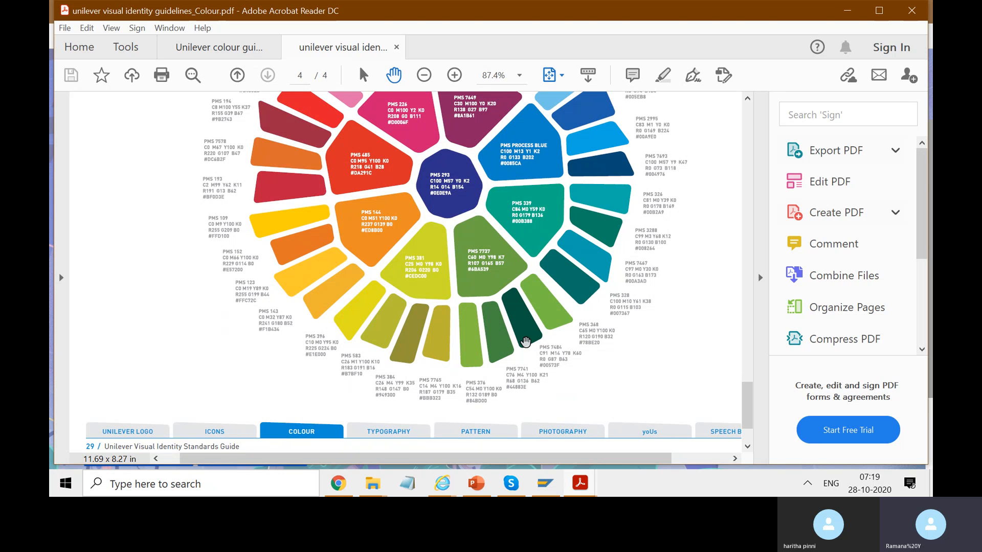
pyautogui.scroll(2, 525, 341)
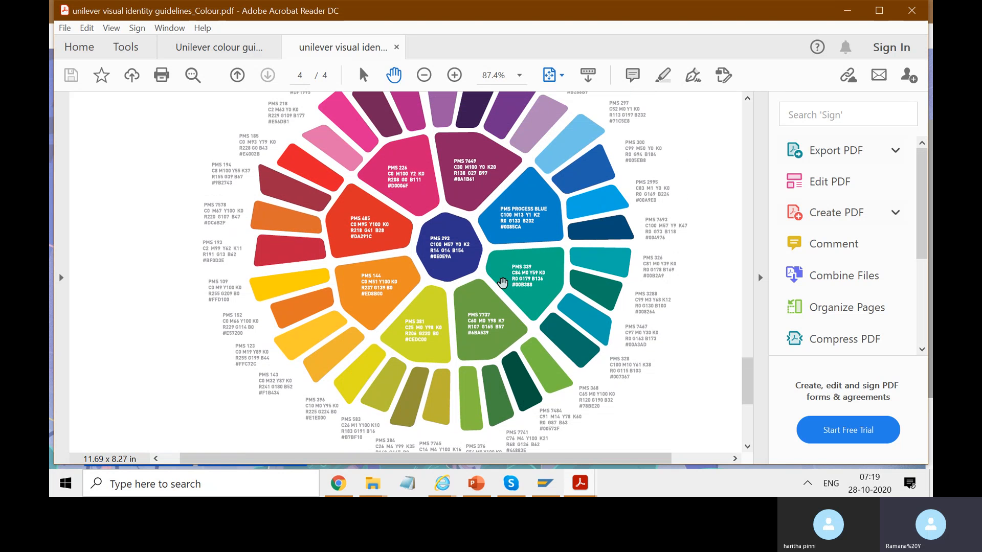
# Review the Three-colour combinations page of the Unilever colour guidelines PDF and put Acrobat Reader away.
pyautogui.click(244, 49)
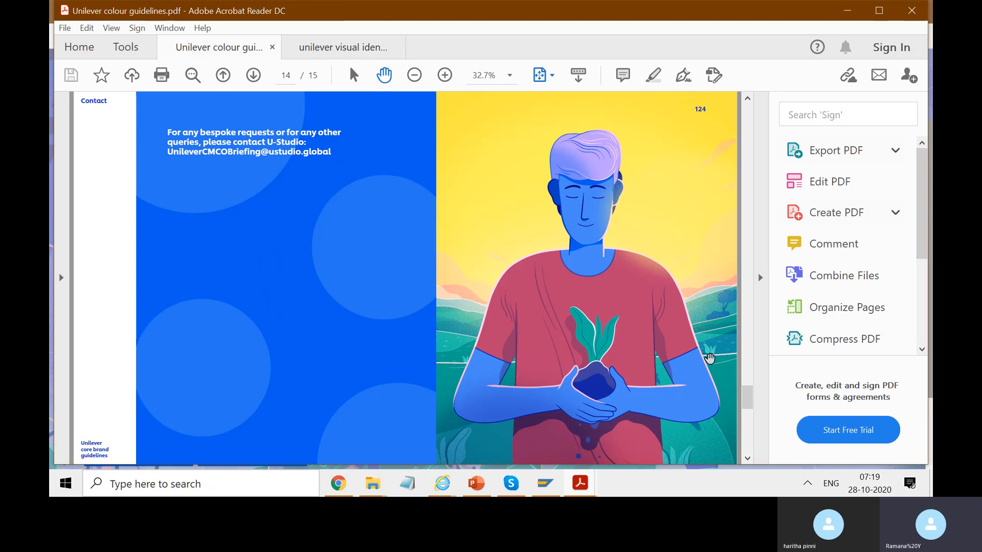
pyautogui.moveTo(747, 399); pyautogui.dragTo(748, 271)
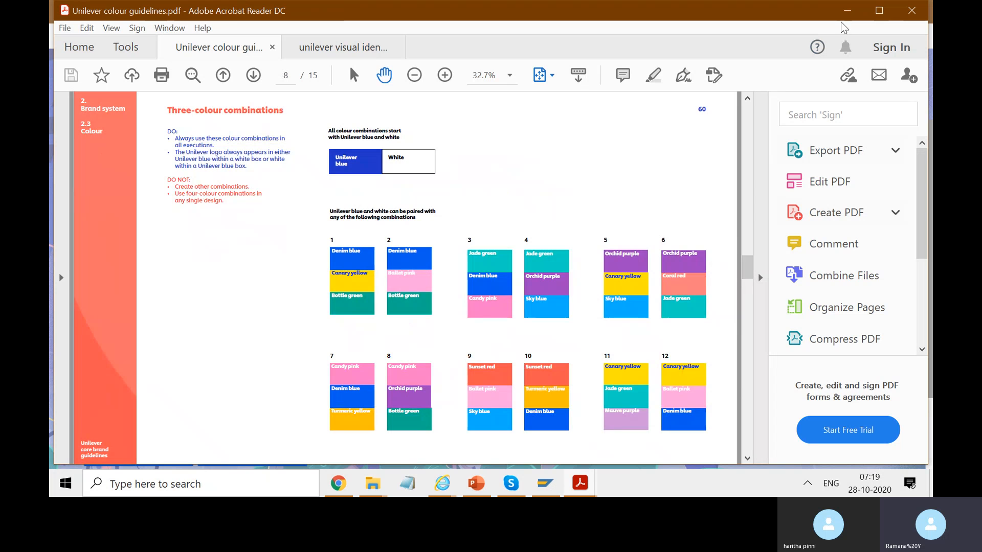
pyautogui.click(847, 11)
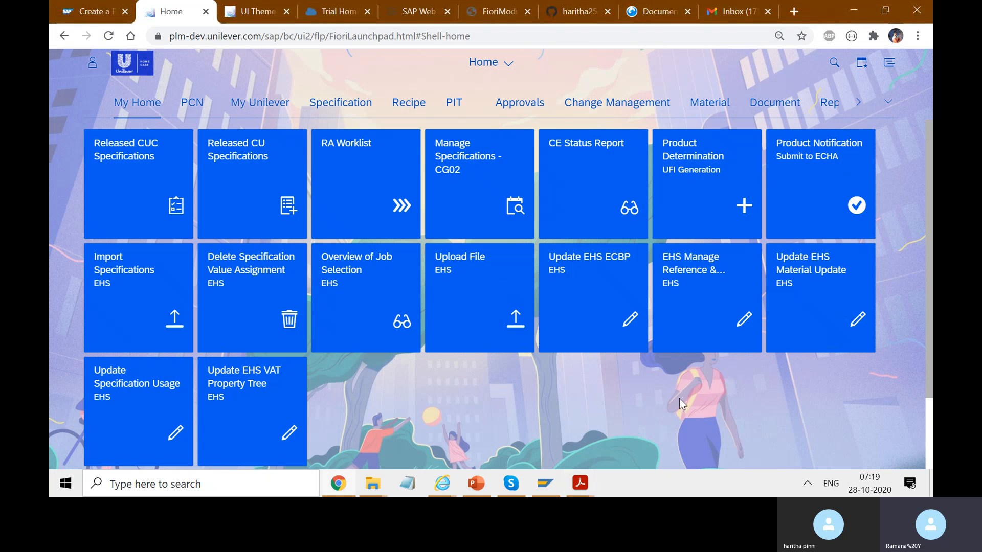
# Show the Quick theming parameters of HomeCareTheme and view the logo and background image files in the Workshop folder.
pyautogui.click(254, 13)
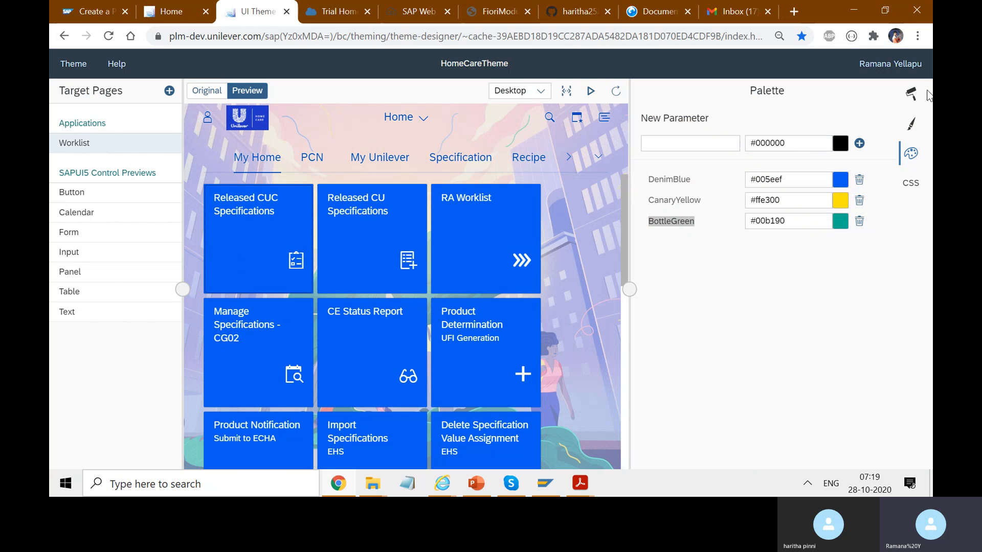
pyautogui.click(913, 99)
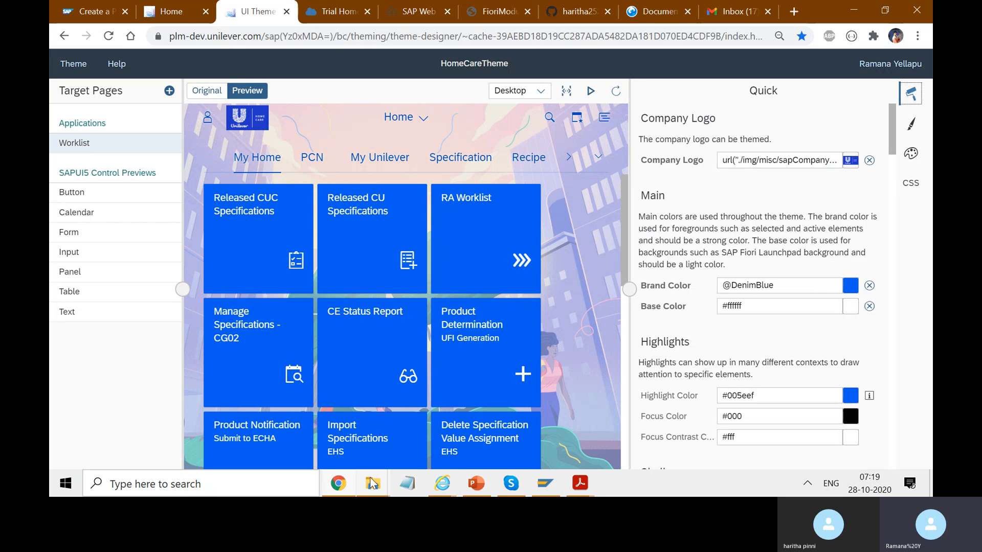
pyautogui.moveTo(365, 486)
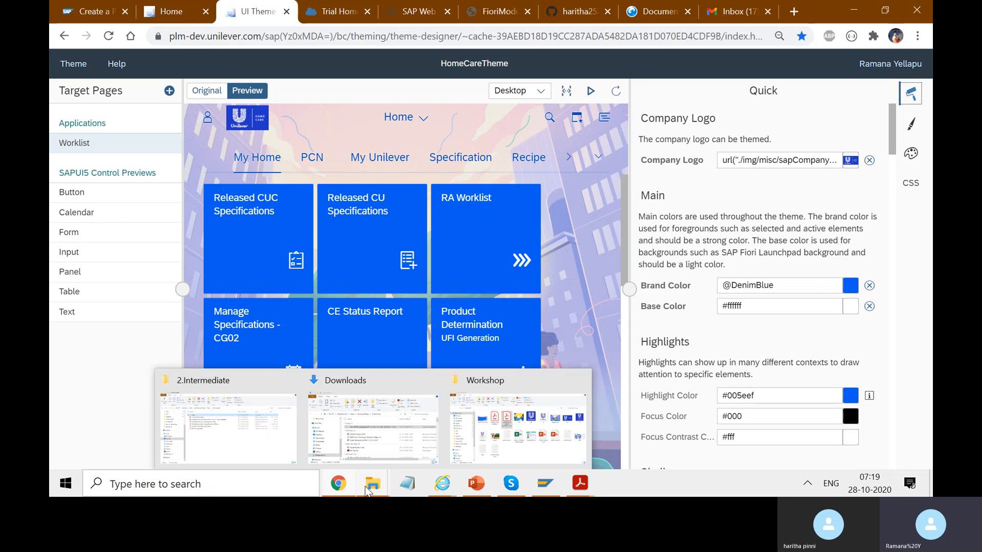
pyautogui.click(510, 451)
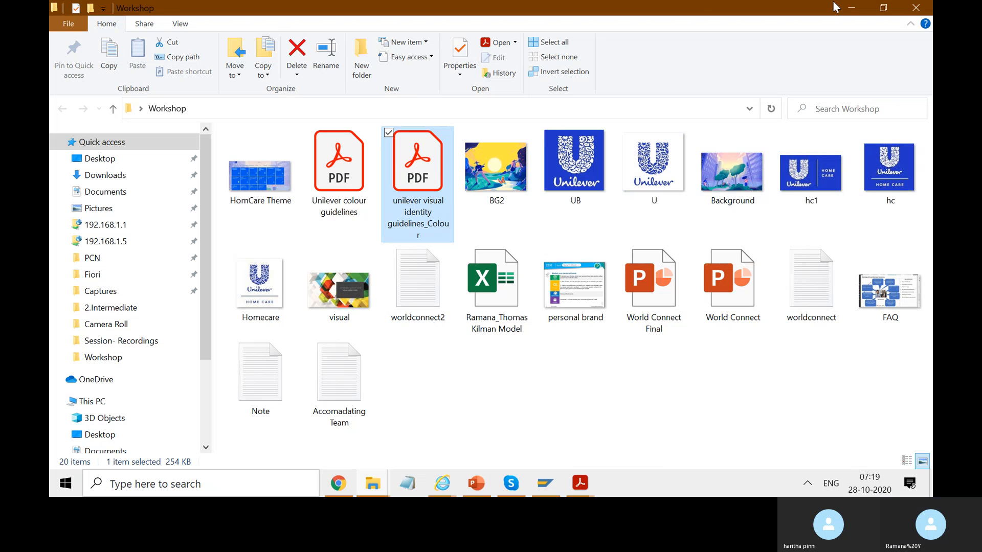
pyautogui.click(854, 5)
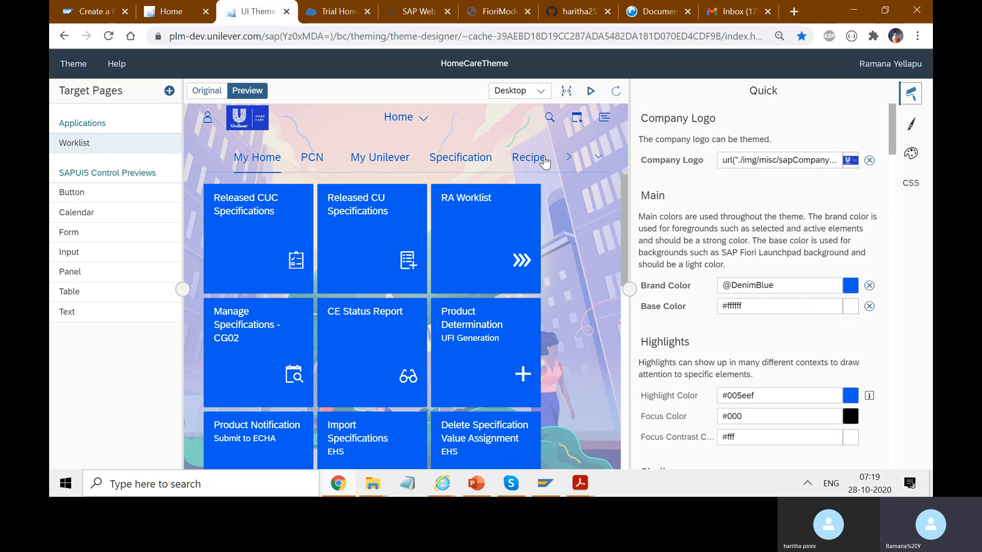
# Reset the theme's Brand Color to its default and assign the DenimBlue palette colour to it.
pyautogui.click(869, 286)
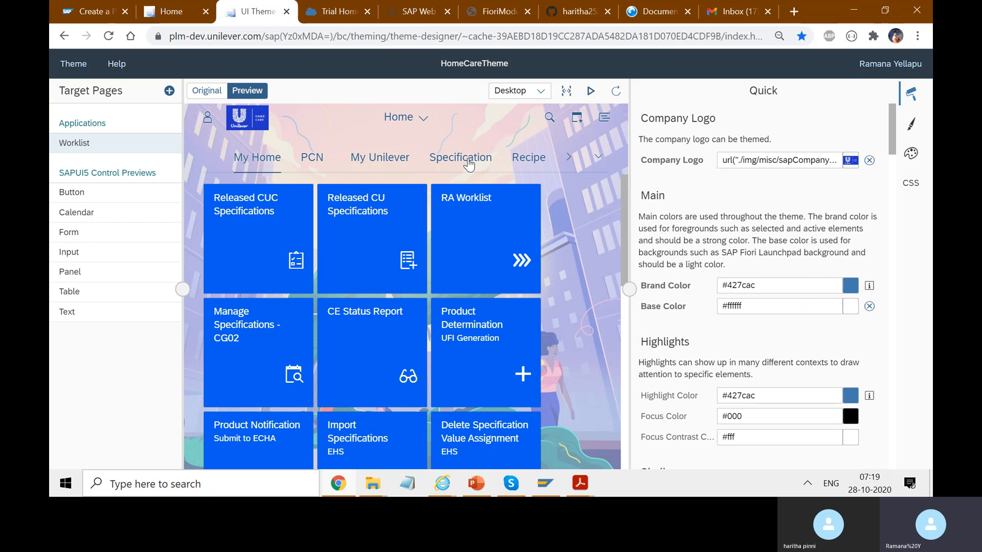
pyautogui.click(851, 284)
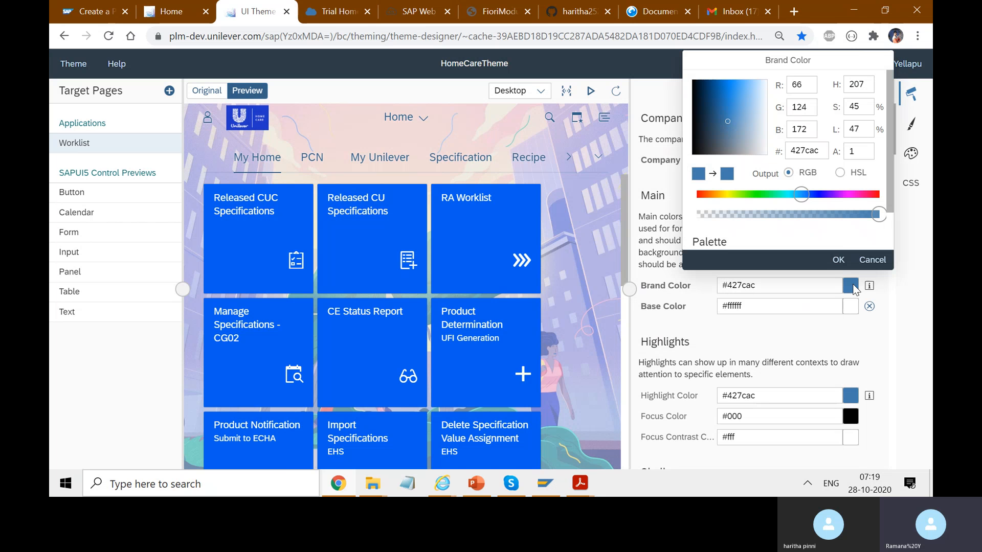
pyautogui.scroll(-2, 889, 165)
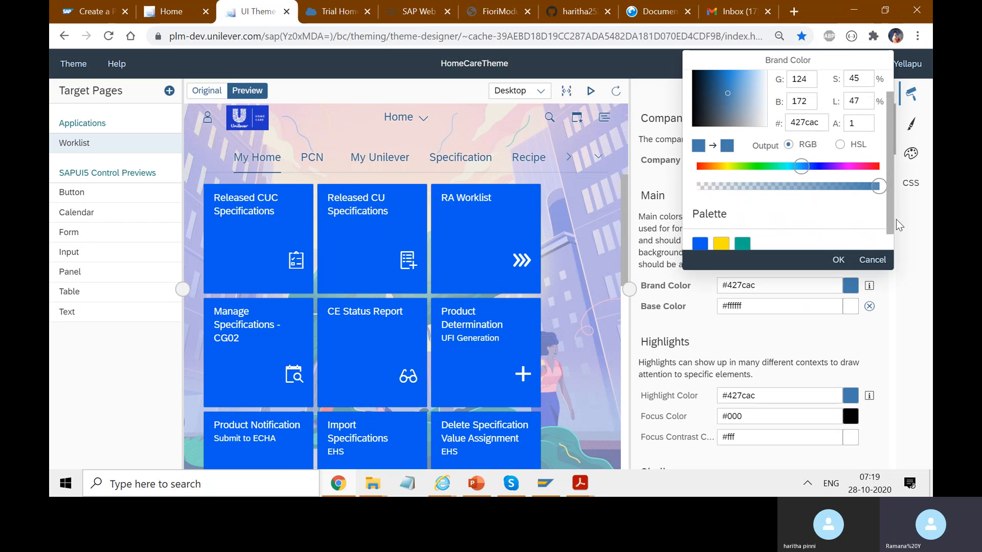
pyautogui.click(700, 244)
pyautogui.click(839, 260)
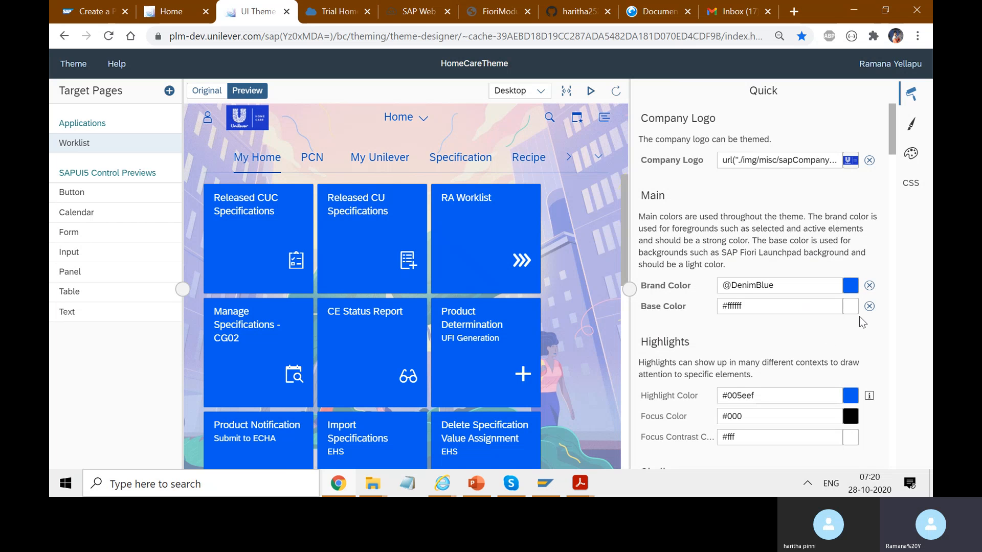
# Inspect the Base Color and Shell parameters, including the image assignment for the launchpad background, without assigning a different image.
pyautogui.click(802, 309)
pyautogui.click(852, 239)
pyautogui.scroll(-5, 896, 171)
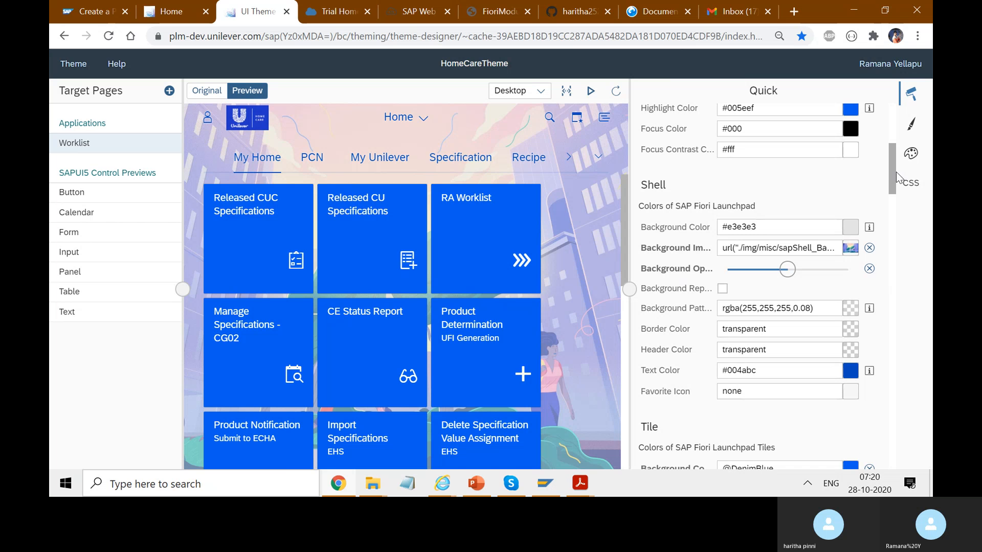
pyautogui.click(851, 242)
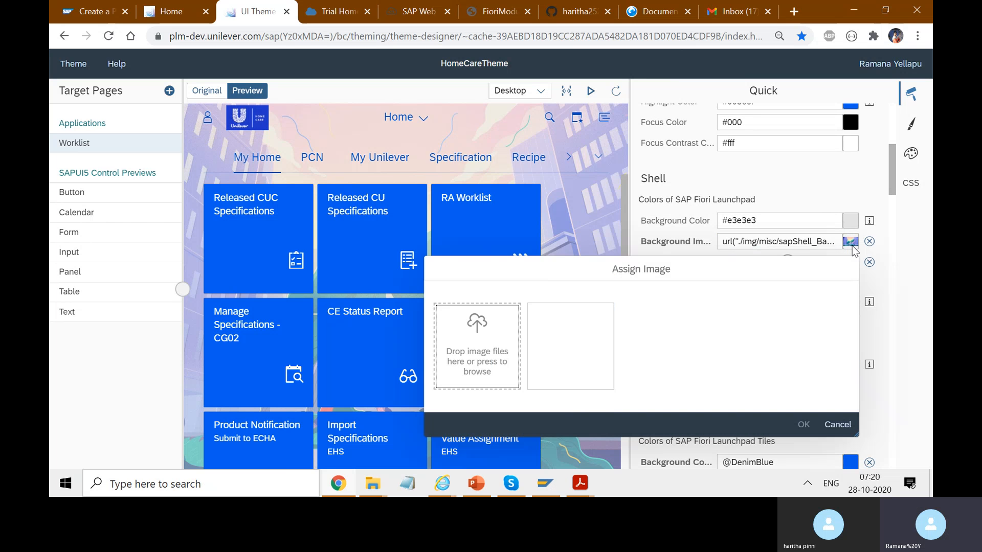
pyautogui.click(838, 425)
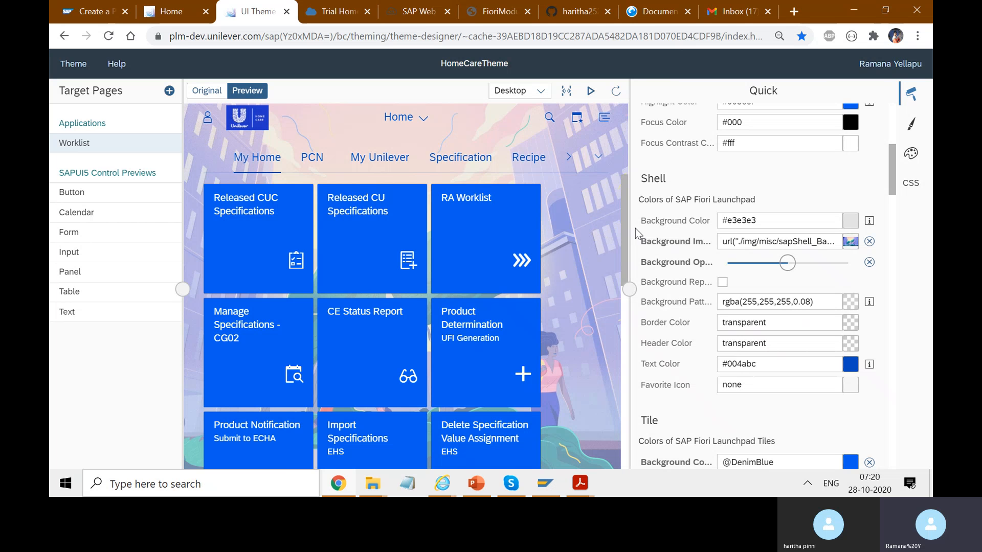
pyautogui.moveTo(632, 227); pyautogui.dragTo(717, 243)
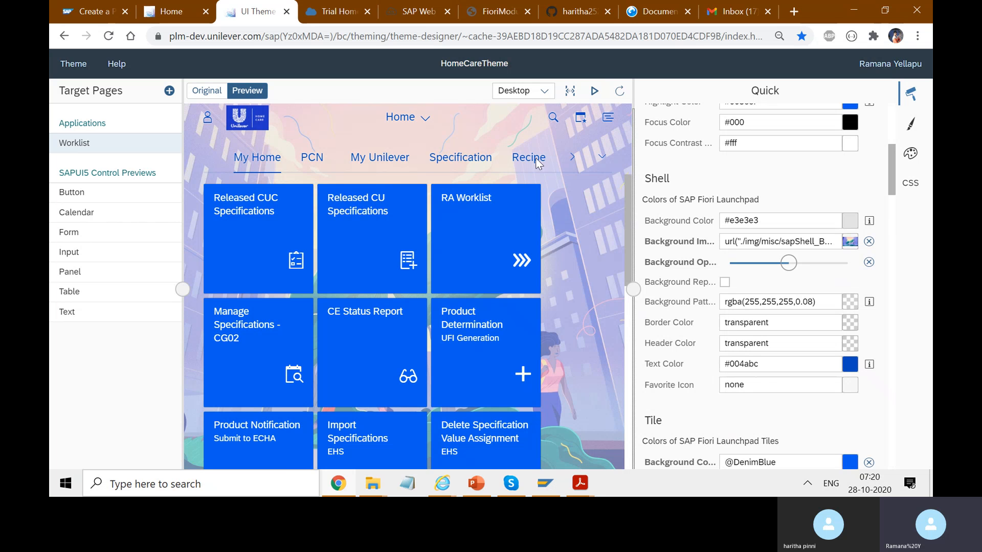
# Change the live launchpad's appearance from HomeCareTheme to SAP Belize Deep in the user settings, save it and look over the home page.
pyautogui.click(183, 8)
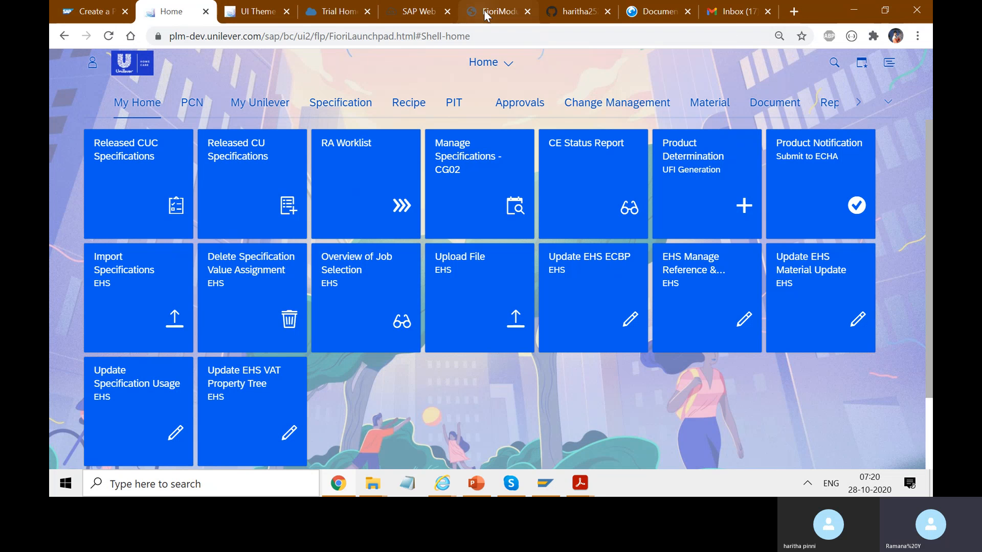
pyautogui.click(89, 72)
pyautogui.click(194, 204)
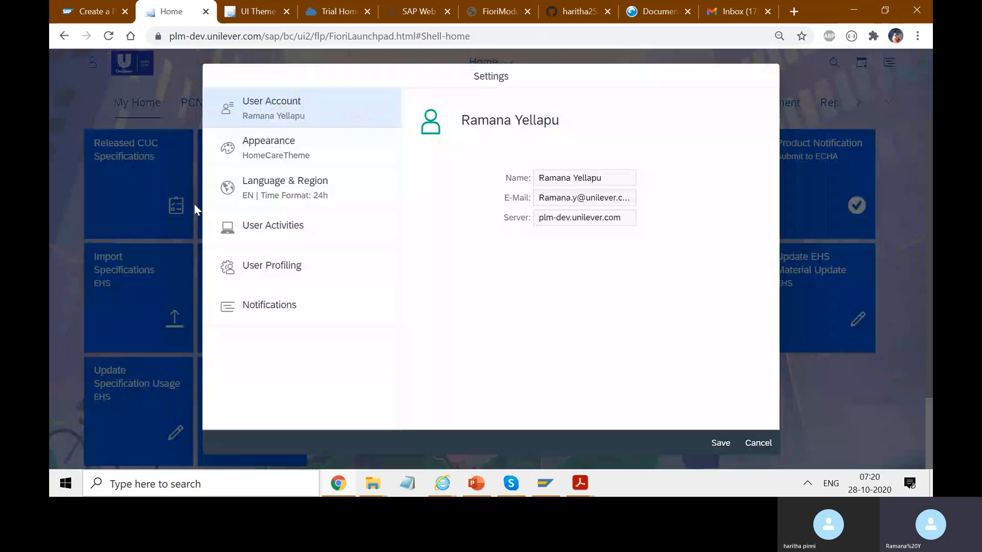
pyautogui.click(324, 154)
pyautogui.moveTo(775, 225); pyautogui.dragTo(795, 409)
pyautogui.click(556, 322)
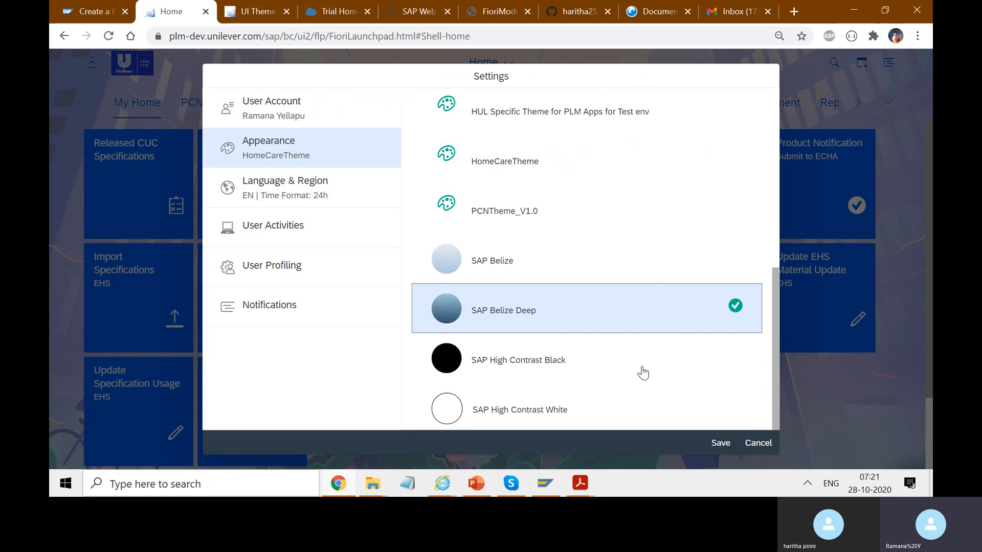
pyautogui.click(727, 443)
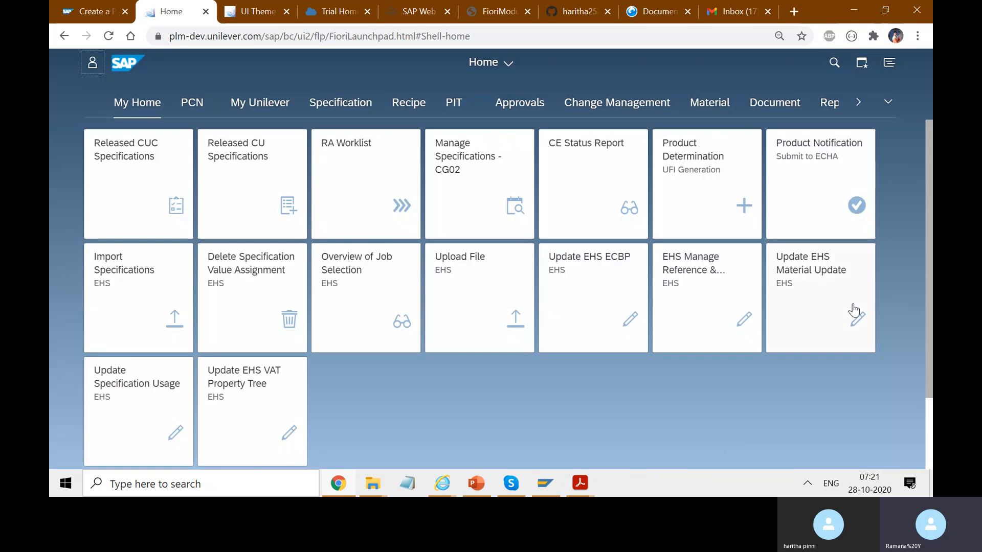
pyautogui.scroll(-2, 895, 299)
pyautogui.moveTo(931, 349)
pyautogui.mouseDown()
pyautogui.moveTo(931, 298)
pyautogui.moveTo(931, 350)
pyautogui.mouseUp()
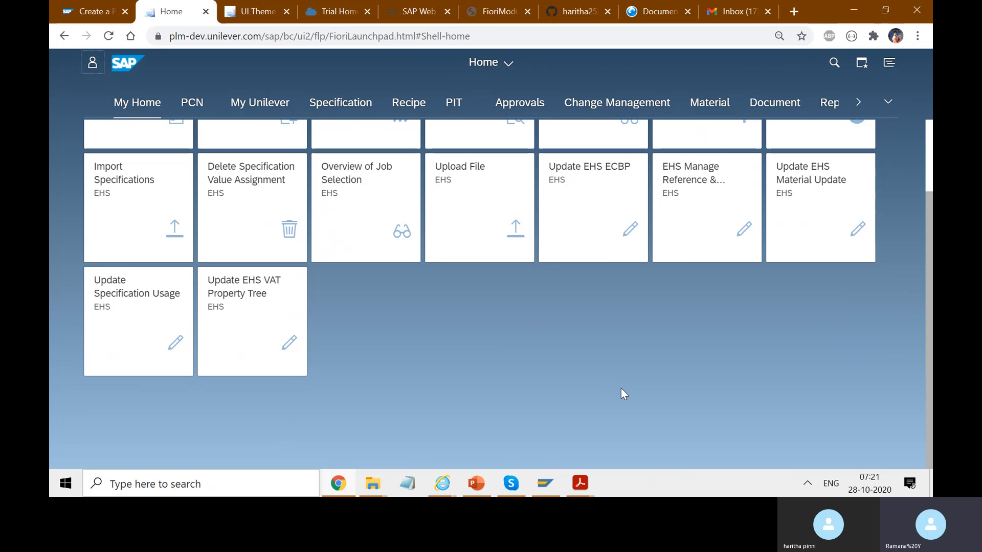
pyautogui.moveTo(931, 331); pyautogui.dragTo(931, 202)
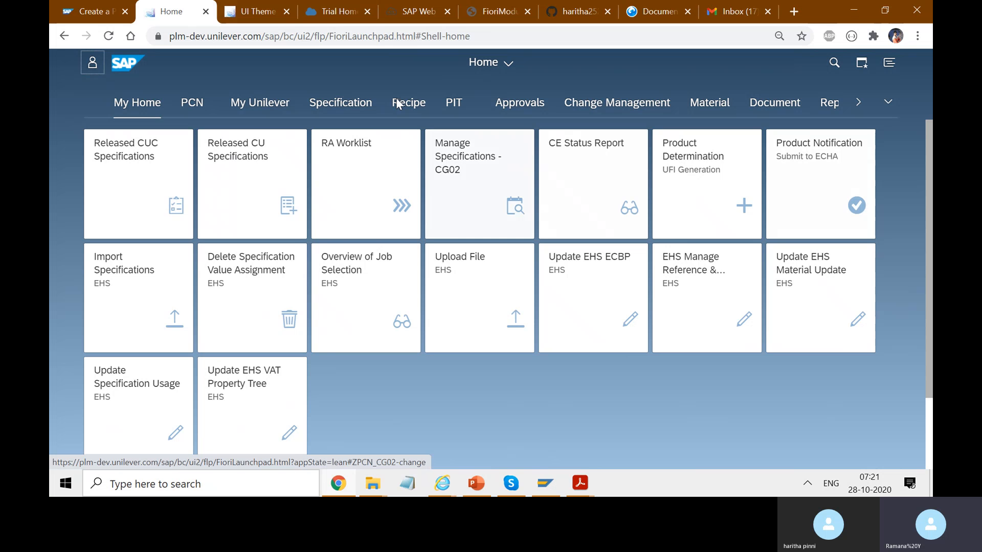
# Return to HomeCareTheme in the UI theme designer and raise the Shell background opacity to its maximum.
pyautogui.click(254, 19)
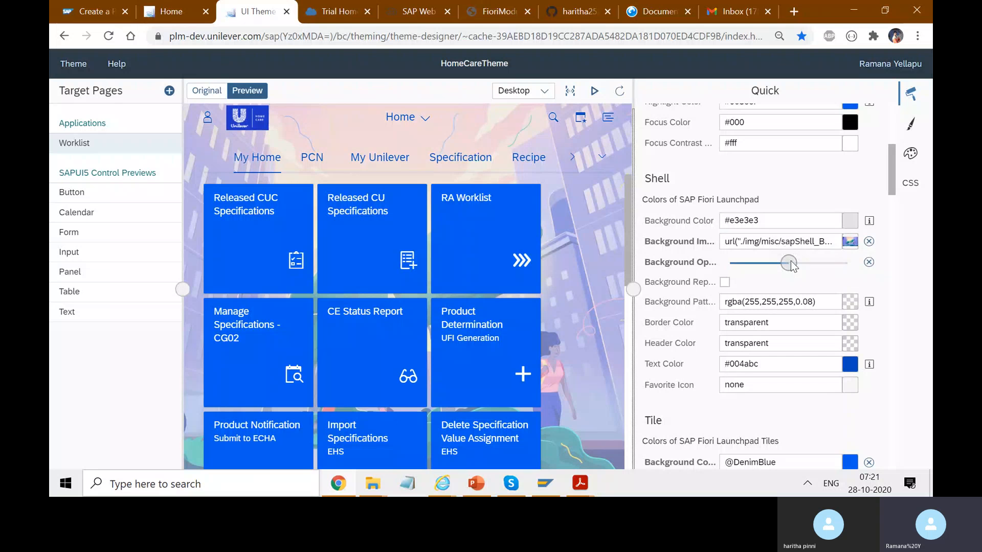
pyautogui.moveTo(792, 264); pyautogui.dragTo(865, 263)
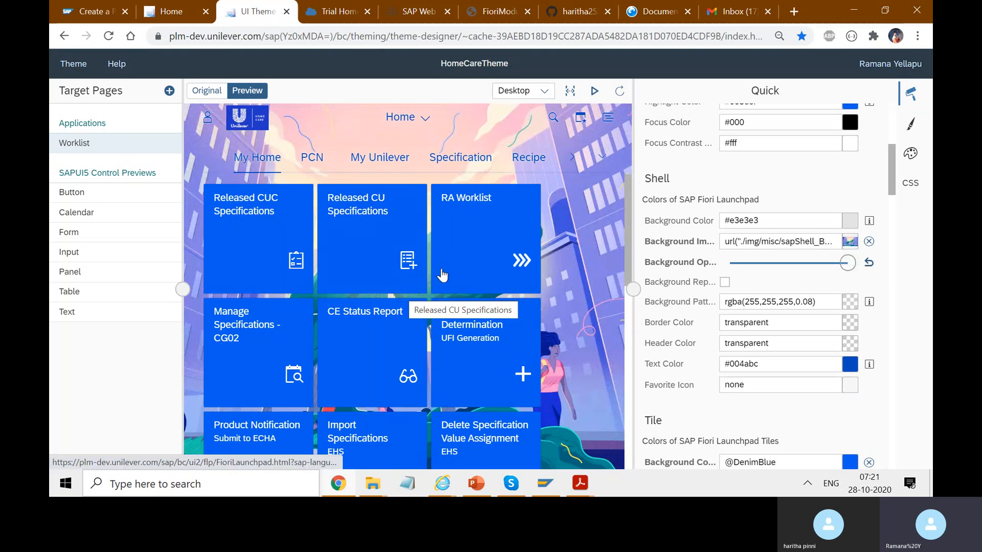
# Expand the HomeCareTheme preview to full width, look over the launchpad tiles and background, and restore the parameter view.
pyautogui.click(571, 93)
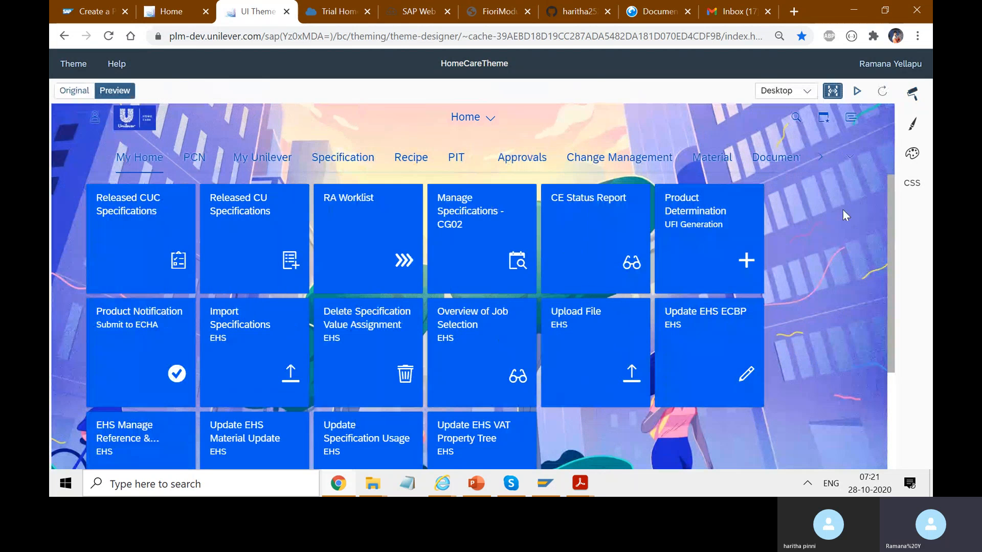
pyautogui.scroll(-3, 884, 394)
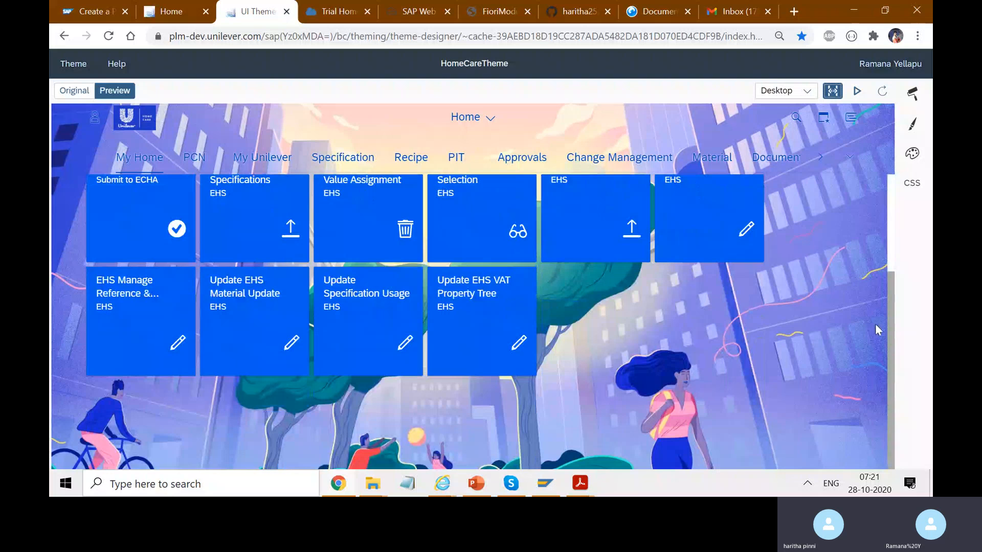
pyautogui.scroll(3, 872, 256)
pyautogui.click(832, 92)
# Lower the Shell background opacity to about half of its range.
pyautogui.scroll(-3, 797, 286)
pyautogui.moveTo(848, 264); pyautogui.dragTo(791, 267)
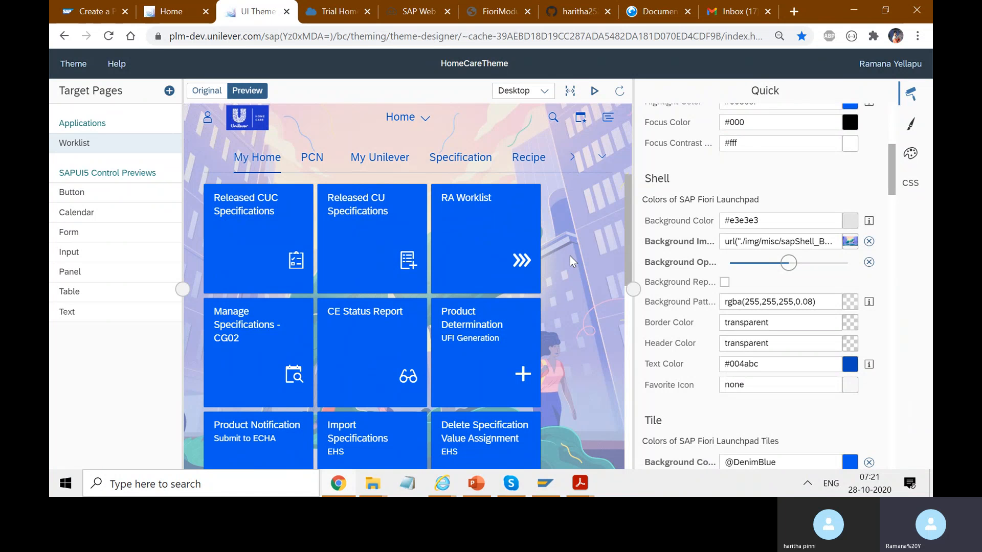
pyautogui.moveTo(793, 267)
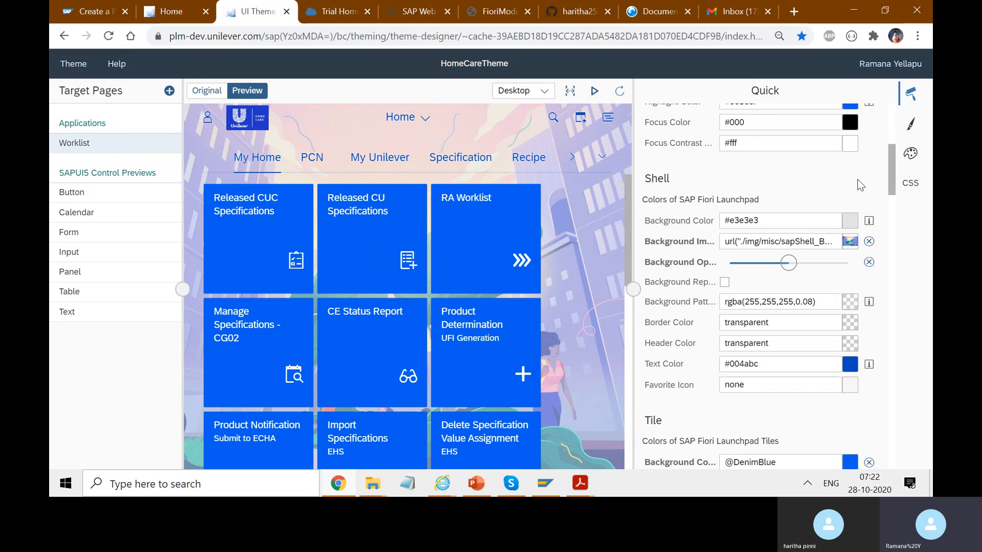
# Examine the remaining quick theming parameters, from Tile, Icon Attributes and Button through Semantic Colors to Controls in Contrast Areas.
pyautogui.moveTo(891, 180)
pyautogui.mouseDown()
pyautogui.moveTo(897, 238)
pyautogui.moveTo(898, 196)
pyautogui.mouseUp()
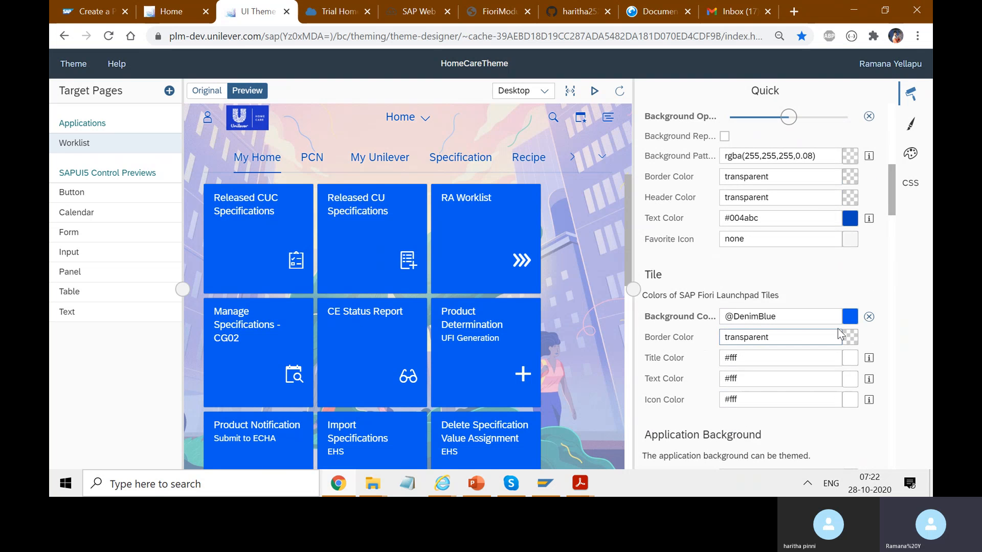
pyautogui.moveTo(894, 189); pyautogui.dragTo(910, 332)
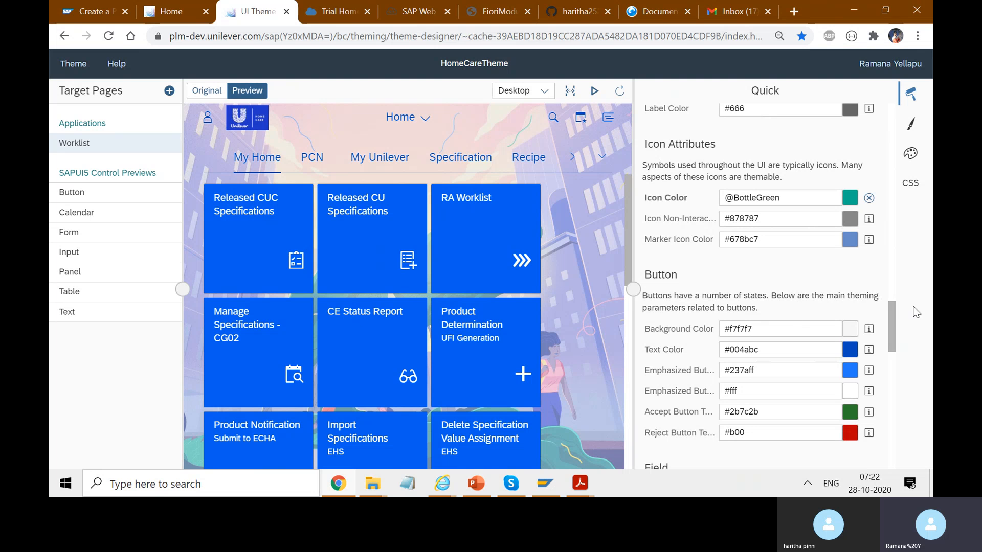
pyautogui.scroll(-10, 896, 337)
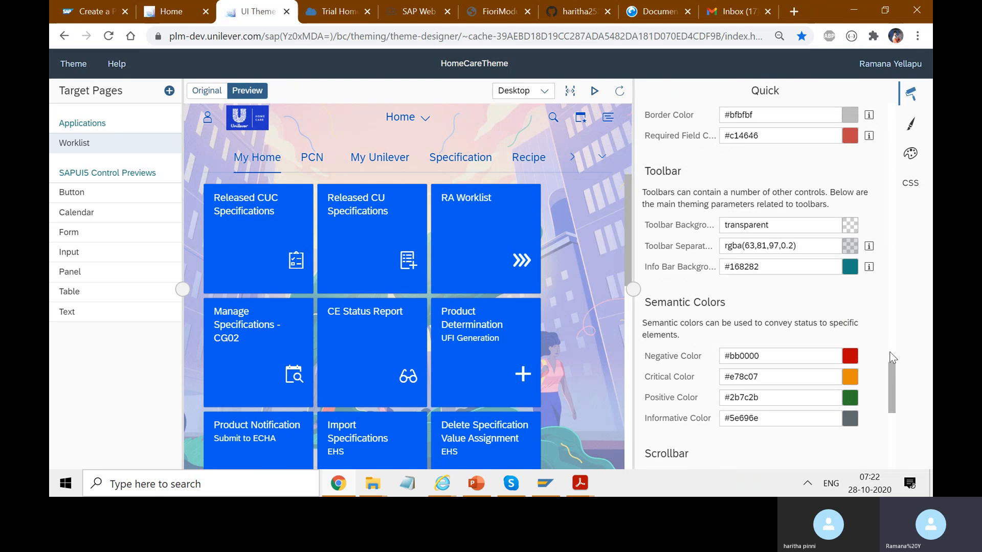
pyautogui.moveTo(894, 383); pyautogui.dragTo(893, 451)
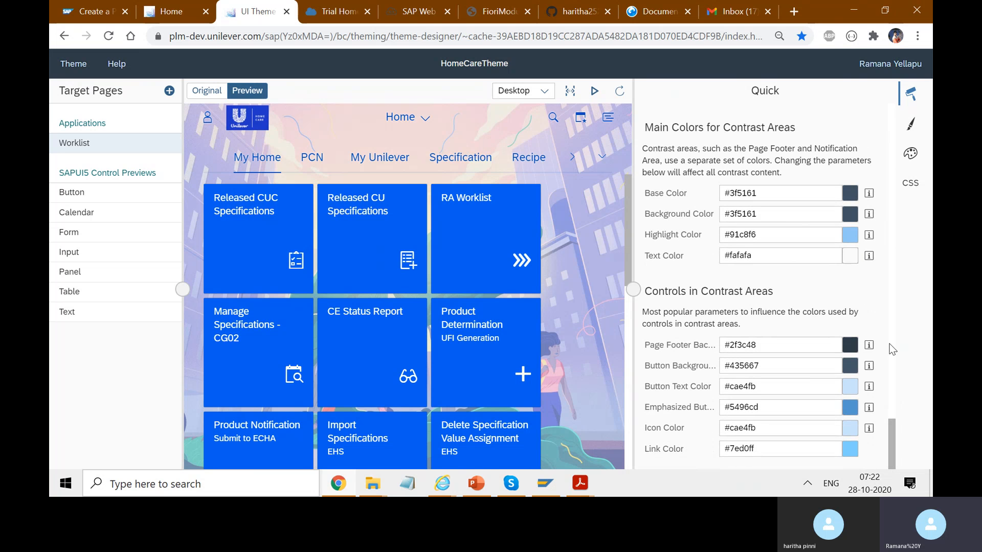
# Expand the theme preview to full width and compare it with the three-colour combinations in Unilever colour guidelines.pdf in Acrobat Reader.
pyautogui.click(569, 92)
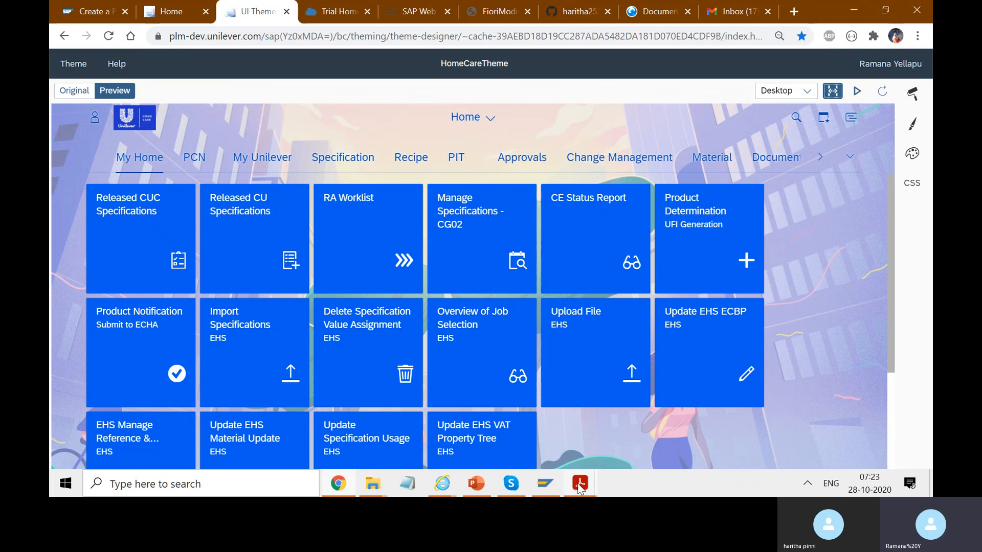
pyautogui.moveTo(579, 488)
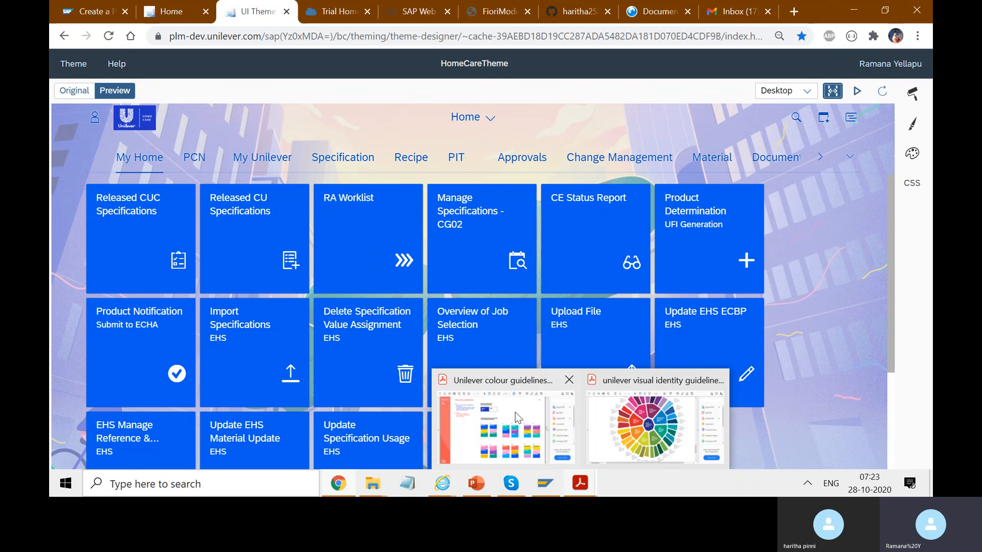
pyautogui.click(514, 412)
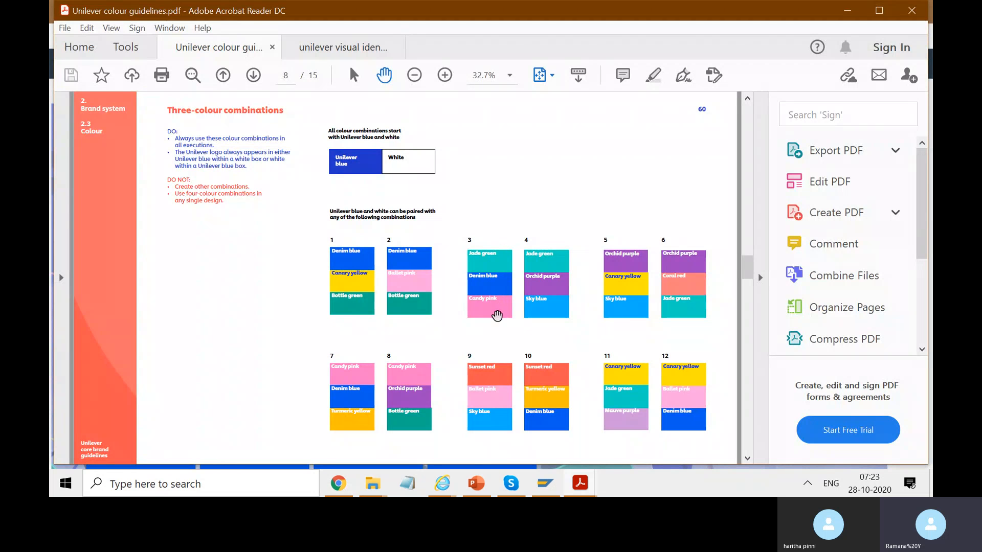
pyautogui.click(848, 14)
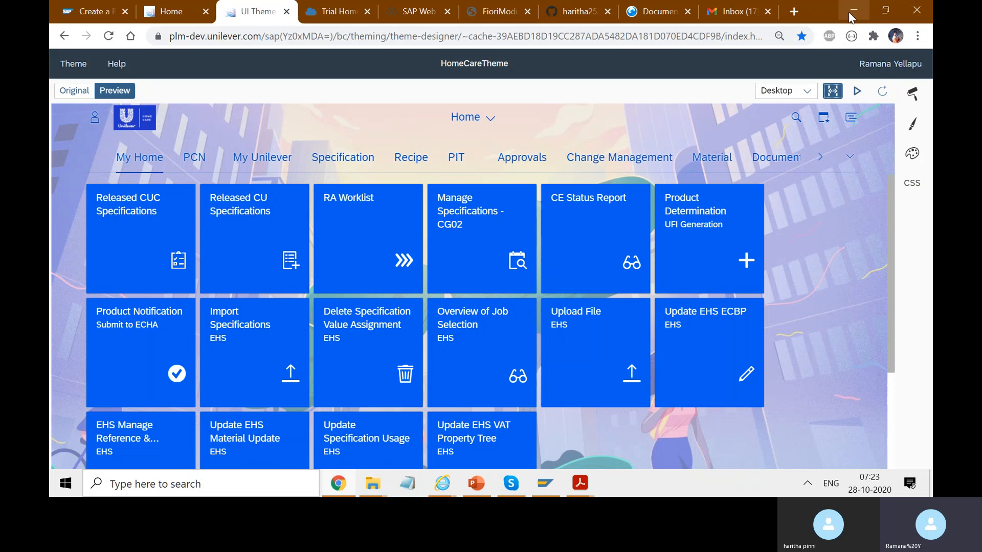
pyautogui.click(578, 487)
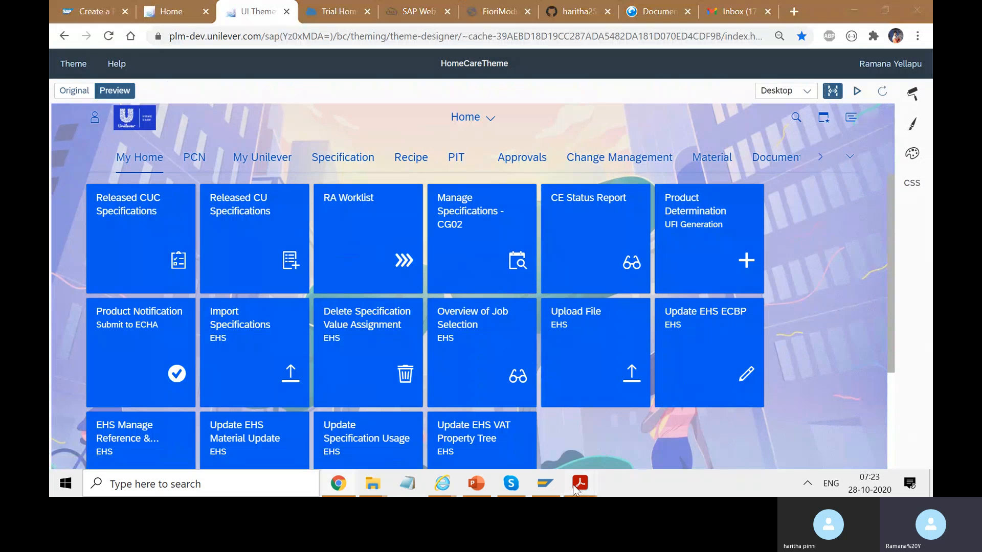
pyautogui.click(513, 422)
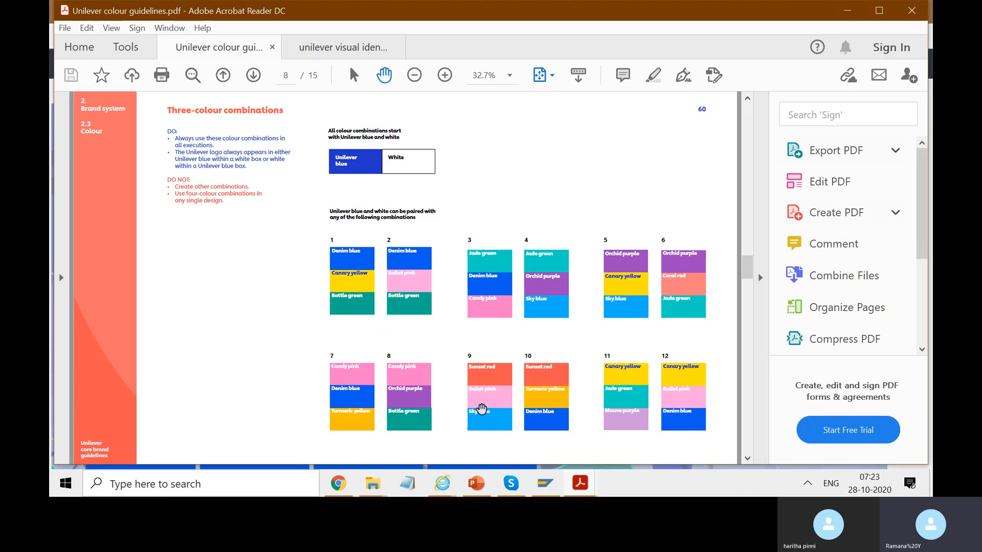
pyautogui.click(847, 12)
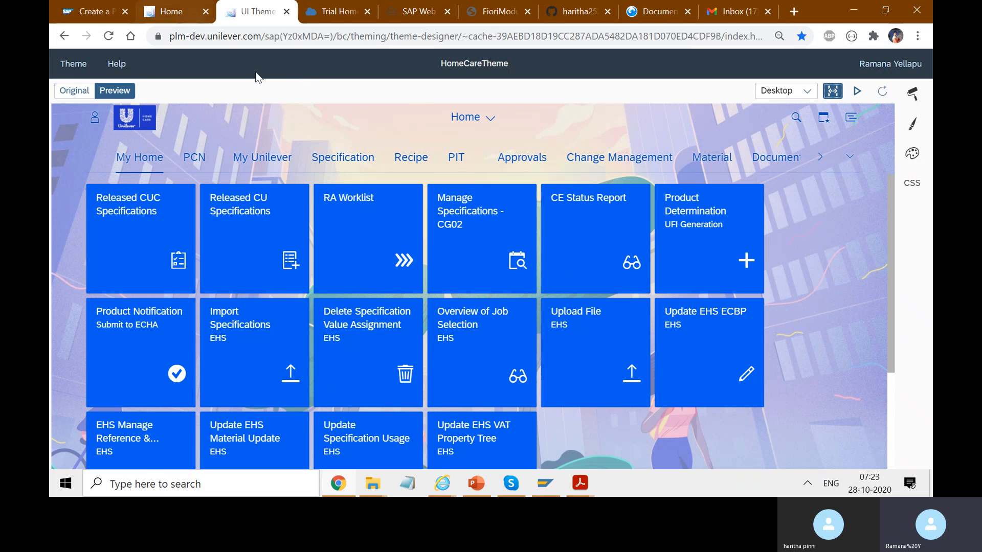
# View the theme's save and build options, then show the available themes in the live launchpad's Appearance settings.
pyautogui.click(74, 64)
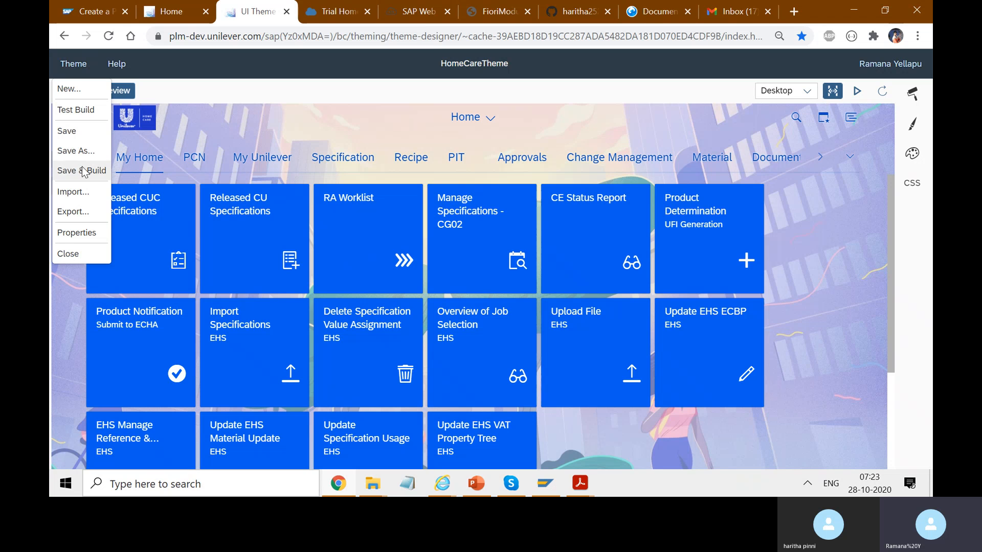
pyautogui.click(169, 11)
pyautogui.click(92, 63)
pyautogui.click(193, 202)
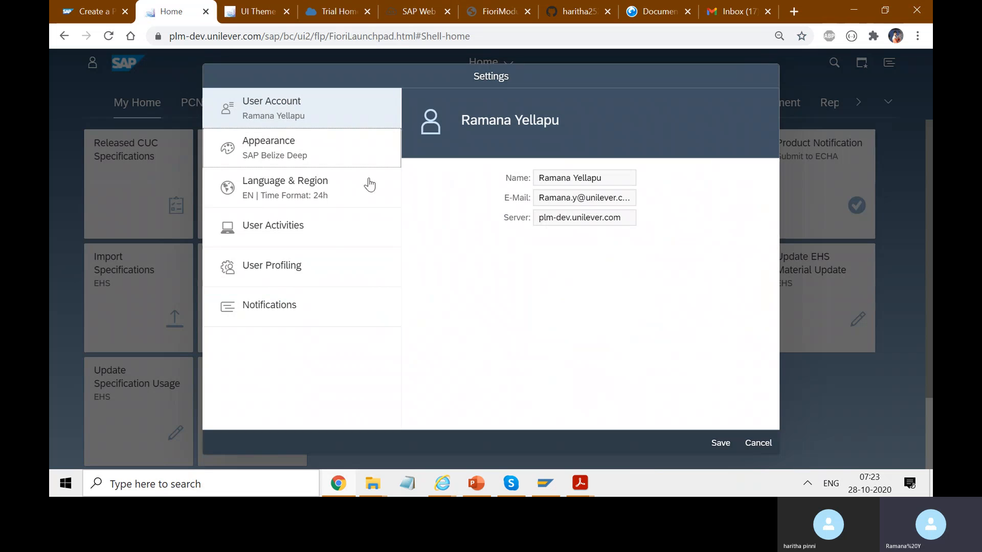
pyautogui.click(240, 156)
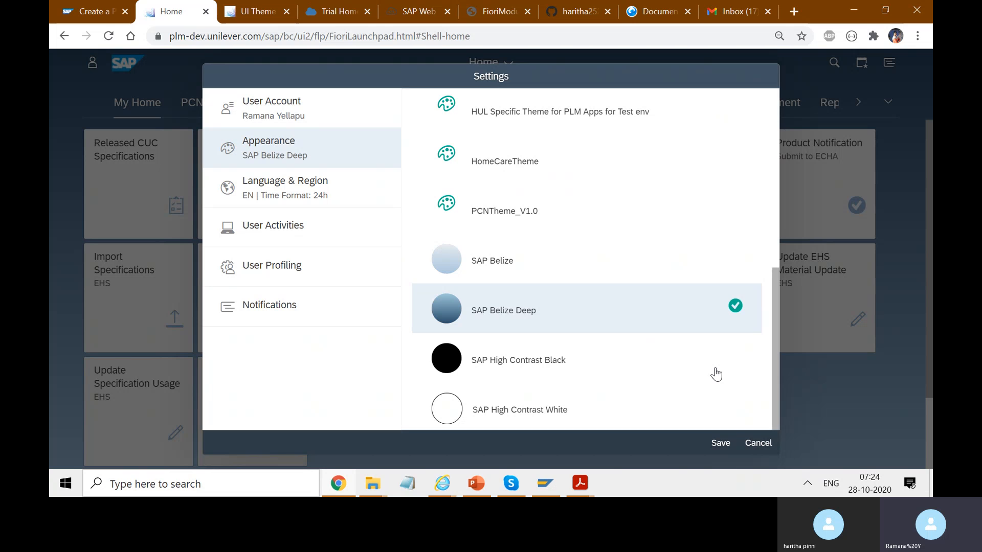
# Switch to SAP Logon, open the HFD connection and try to log on with the user name and account password.
pyautogui.click(545, 483)
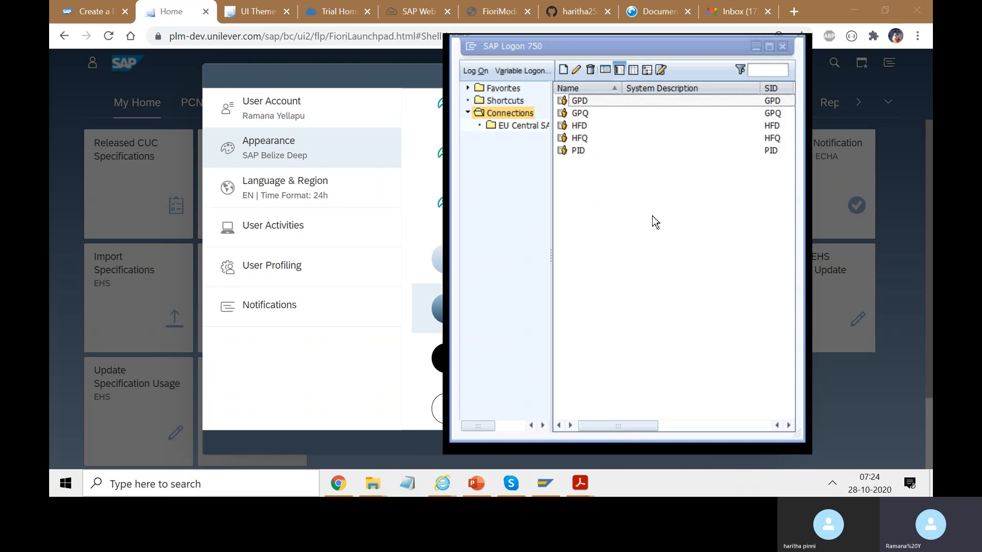
pyautogui.doubleClick(585, 126)
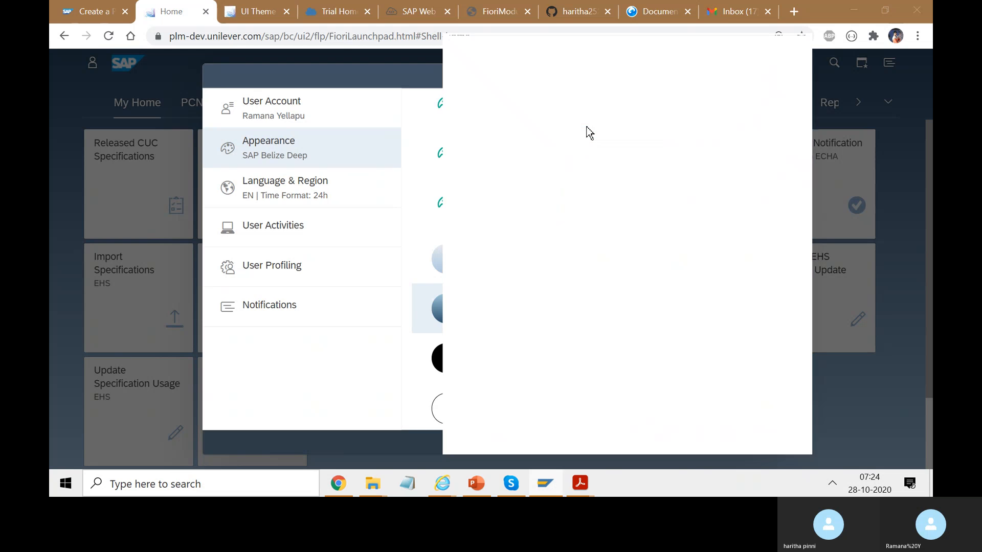
pyautogui.write('Ye')
pyautogui.press('Down')
pyautogui.press('Return')
pyautogui.press('Tab')
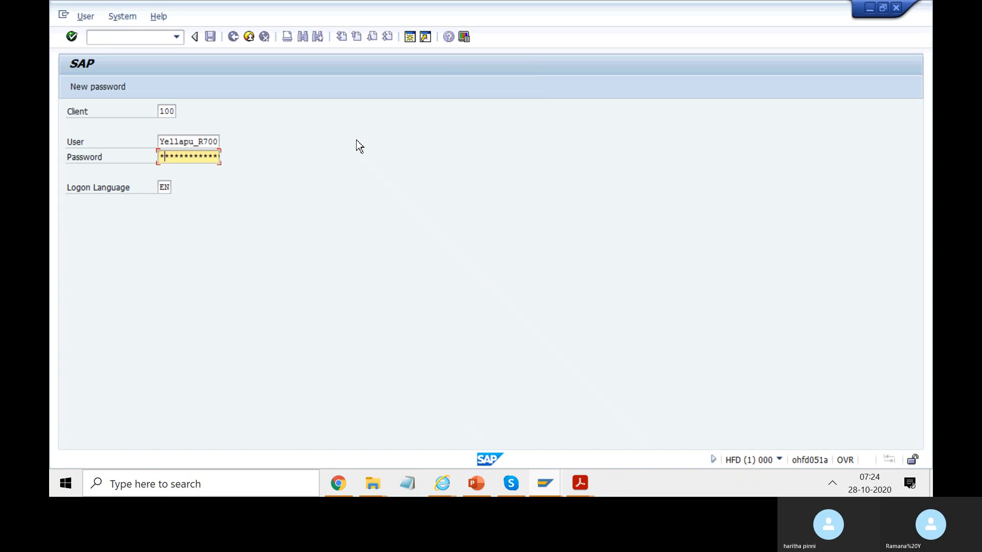
pyautogui.write('**')
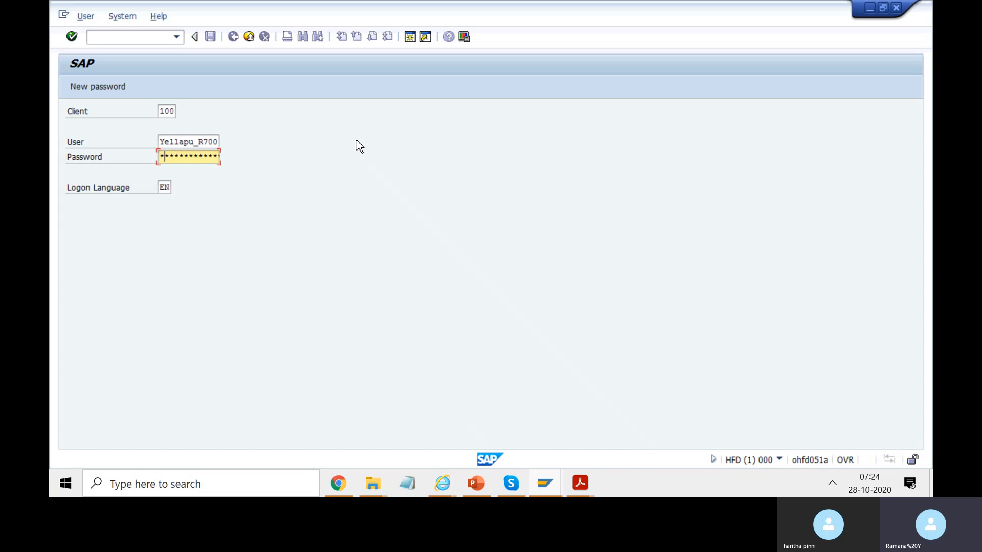
pyautogui.write('**')
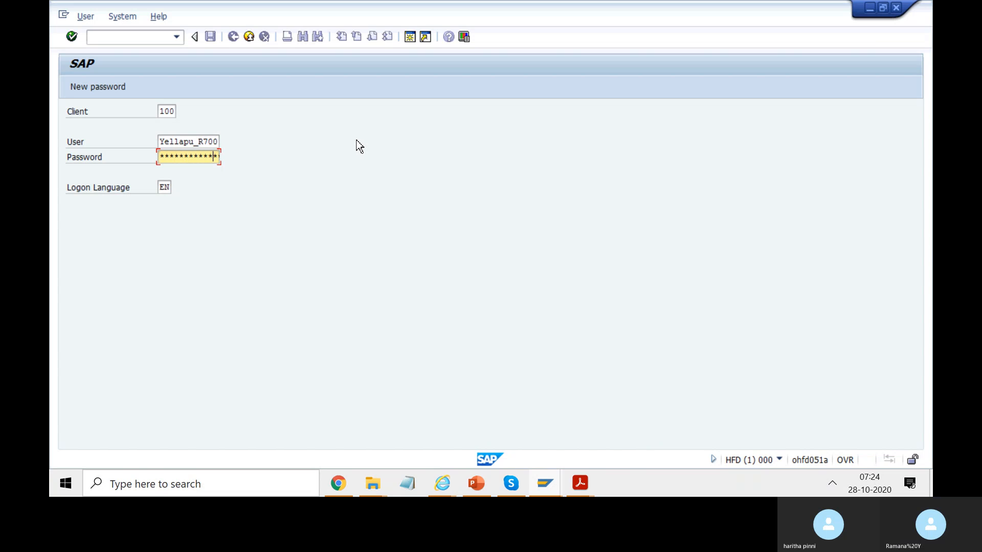
pyautogui.press('Return')
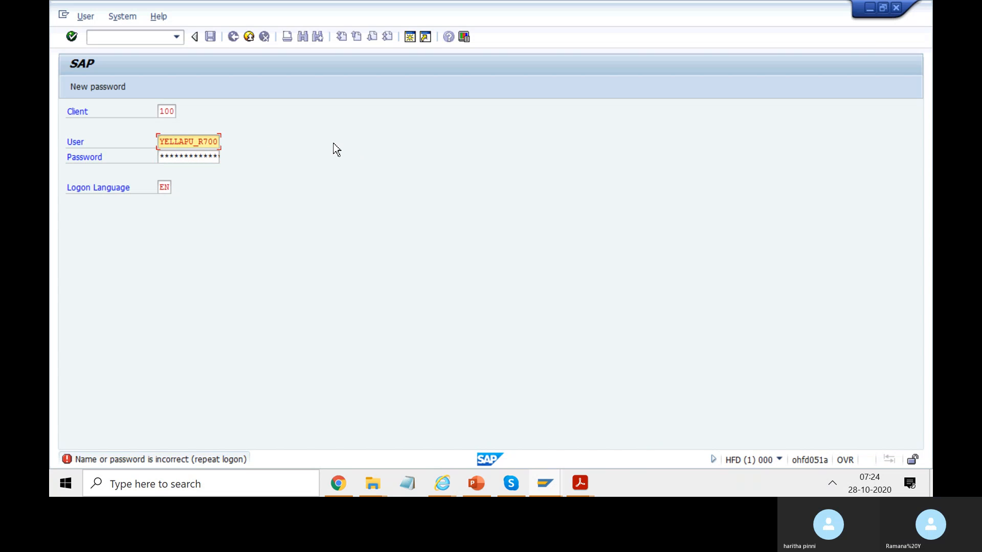
# Retry the HFD logon with the account password and acknowledge the logon information message.
pyautogui.click(209, 160)
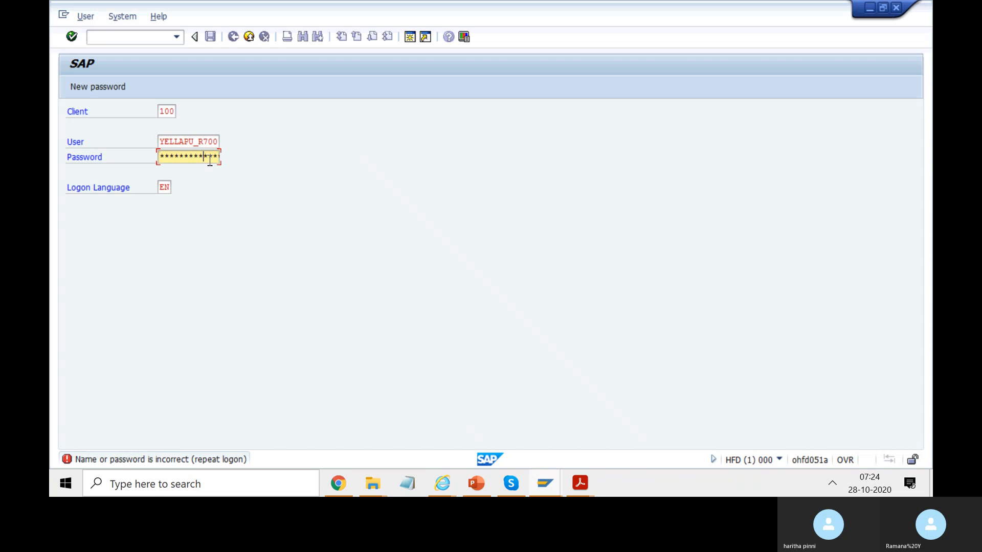
pyautogui.press('Return')
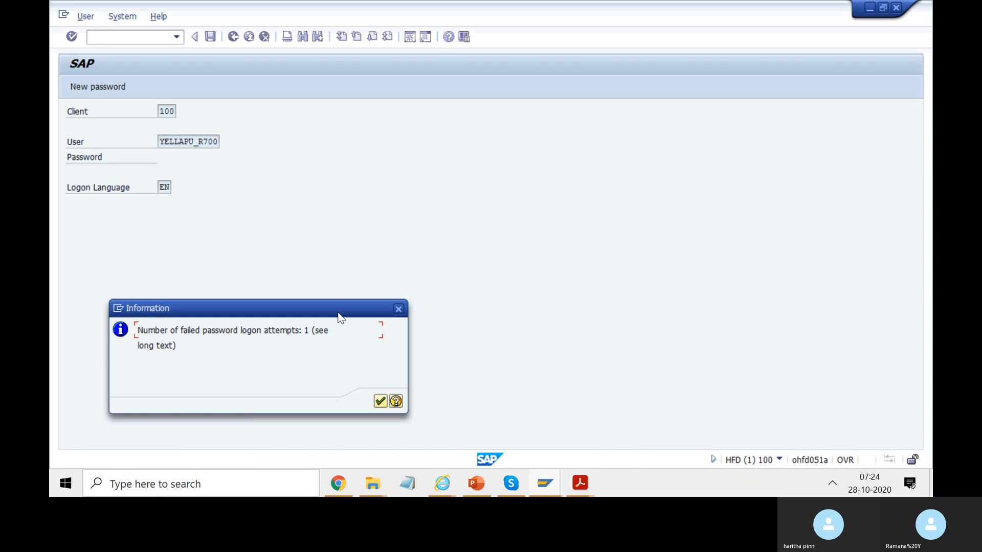
pyautogui.click(380, 402)
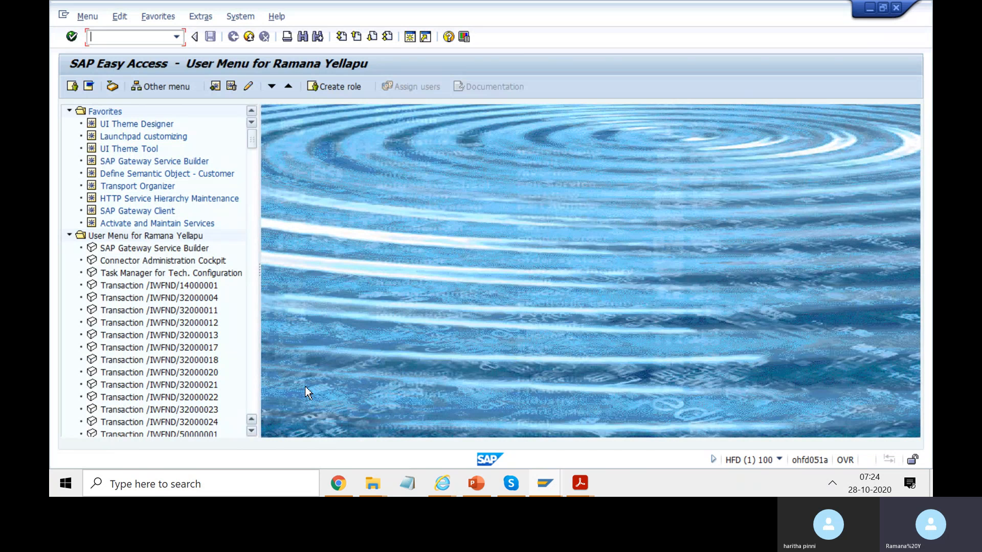
# Look over the custom themes in the launchpad's Appearance settings and return to SAP Easy Access.
pyautogui.click(339, 475)
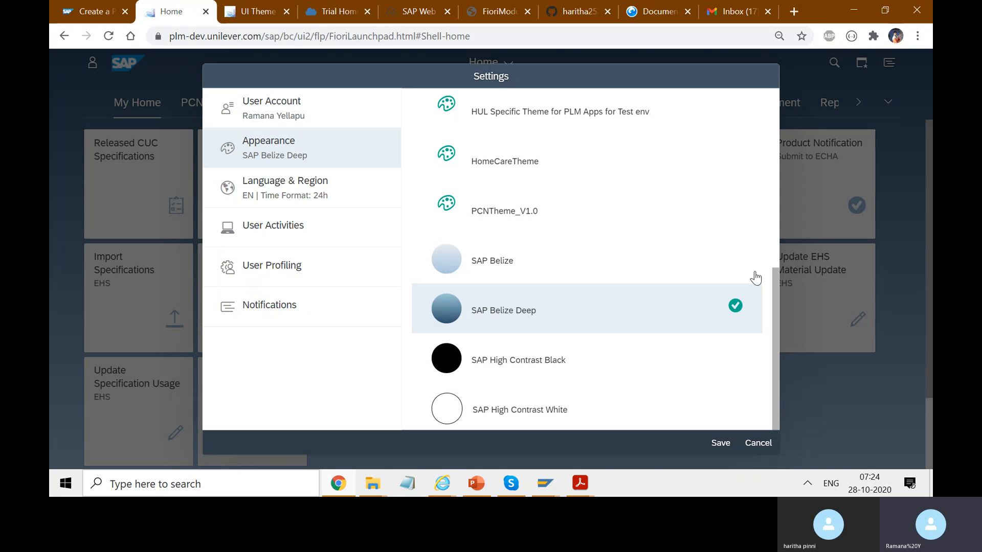
pyautogui.moveTo(773, 290); pyautogui.dragTo(747, 133)
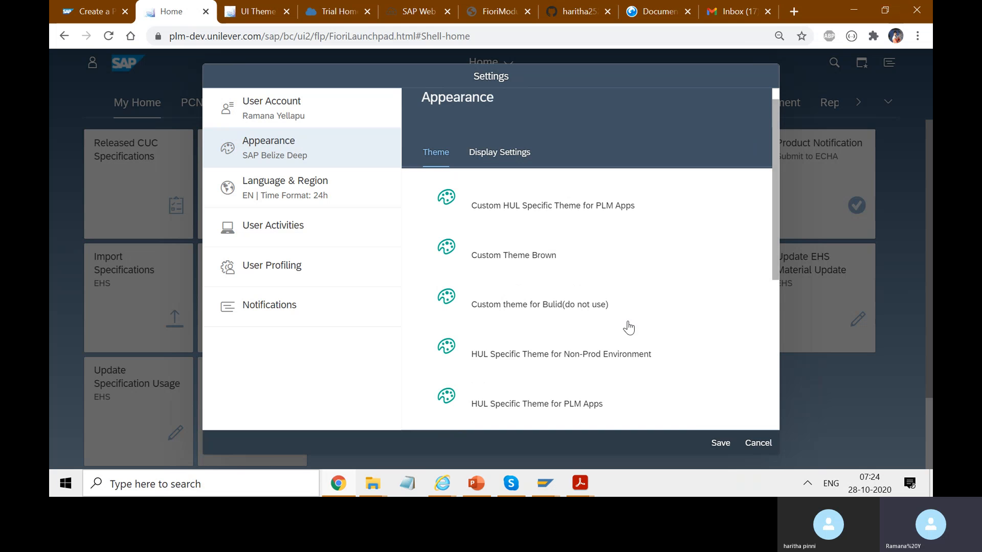
pyautogui.click(548, 481)
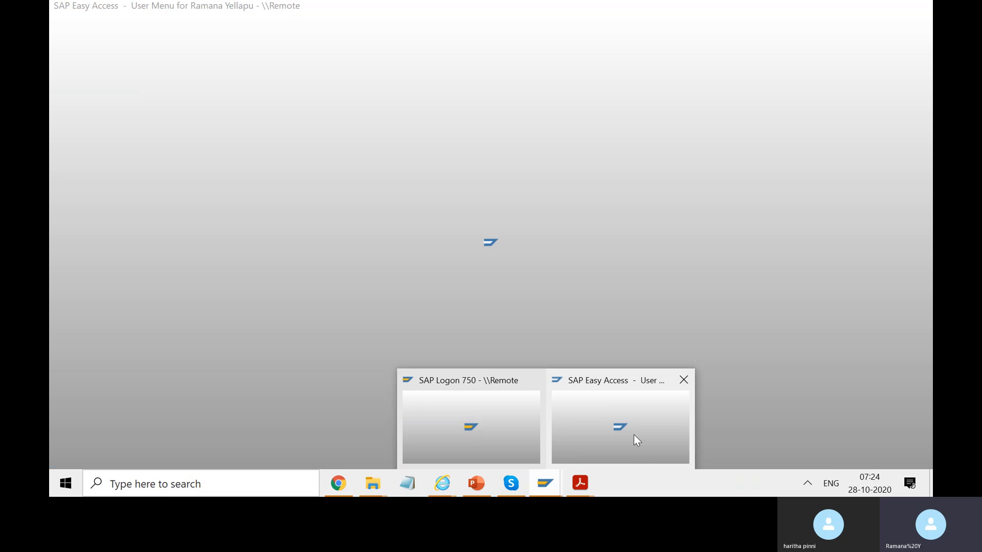
pyautogui.click(634, 435)
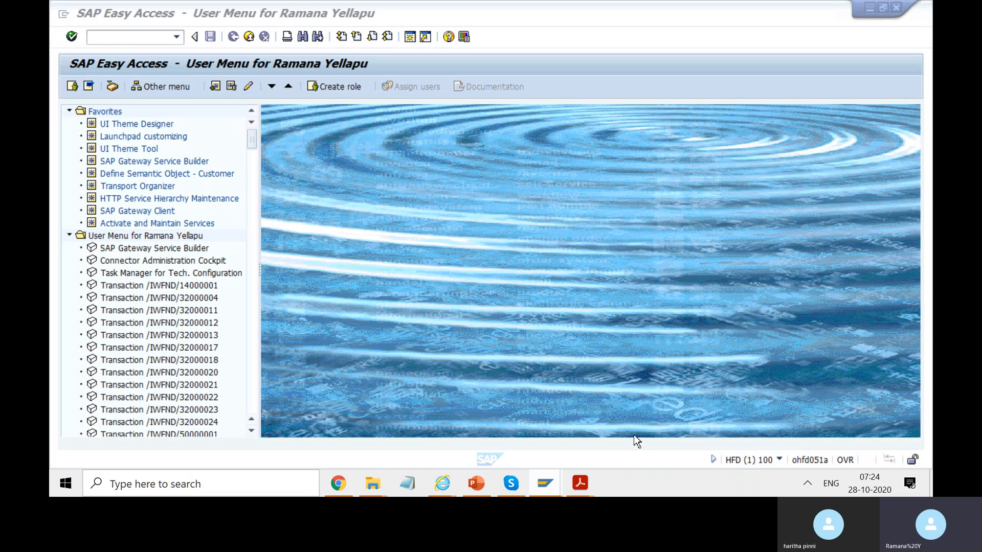
# Open the UI Theme Tool from the favorites and look through the customer themes list for the HomeCareTheme entry.
pyautogui.doubleClick(140, 149)
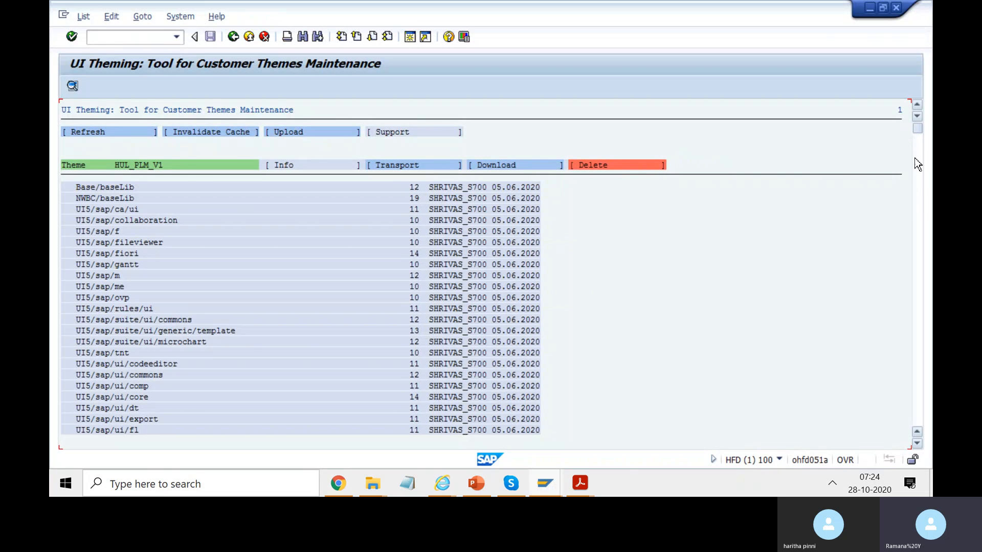
pyautogui.scroll(-10, 905, 338)
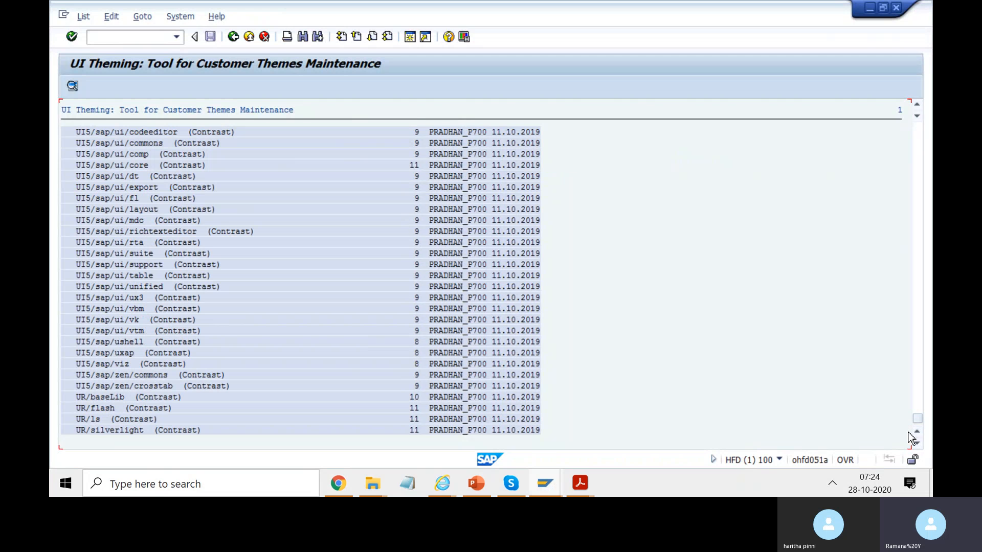
pyautogui.moveTo(920, 421); pyautogui.dragTo(919, 412)
pyautogui.scroll(5, 919, 413)
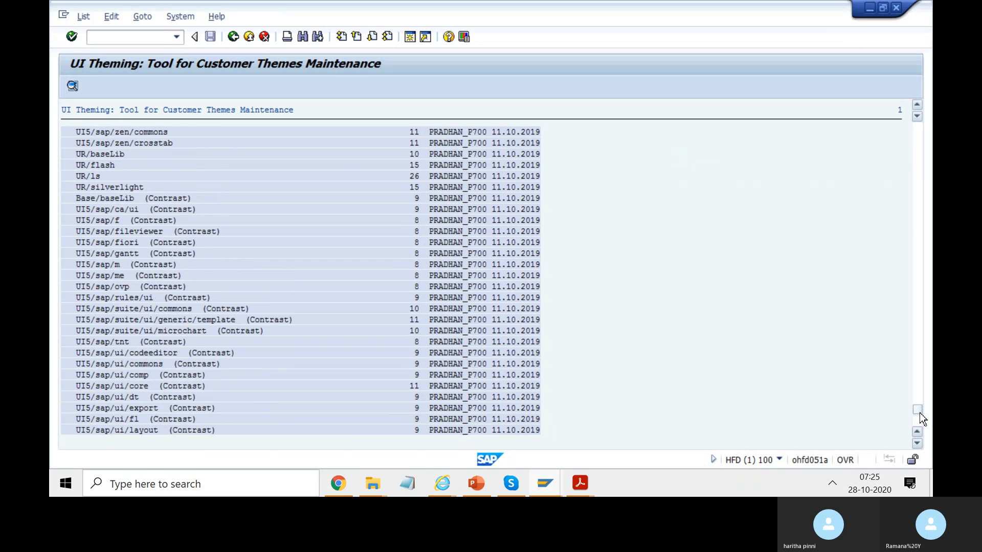
pyautogui.scroll(12, 919, 413)
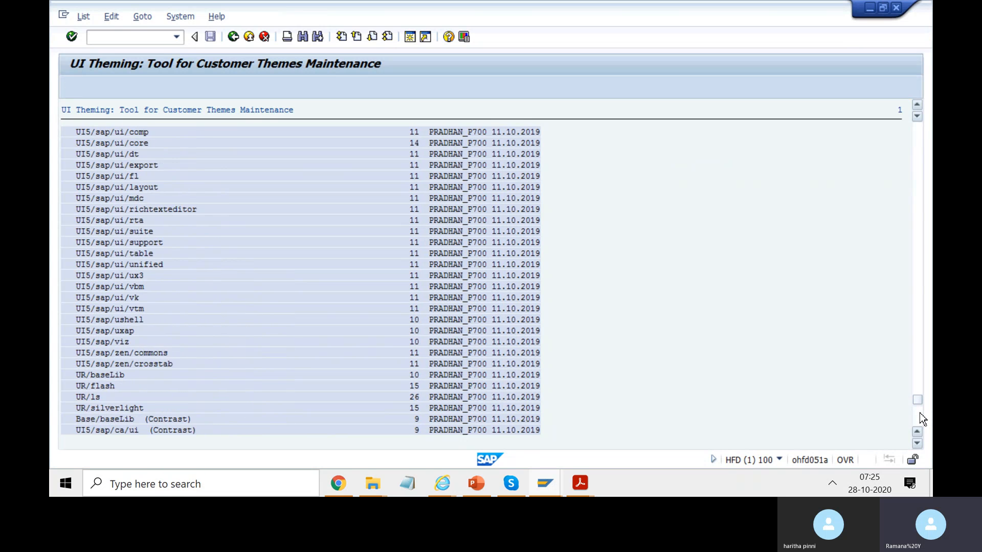
pyautogui.scroll(5, 919, 412)
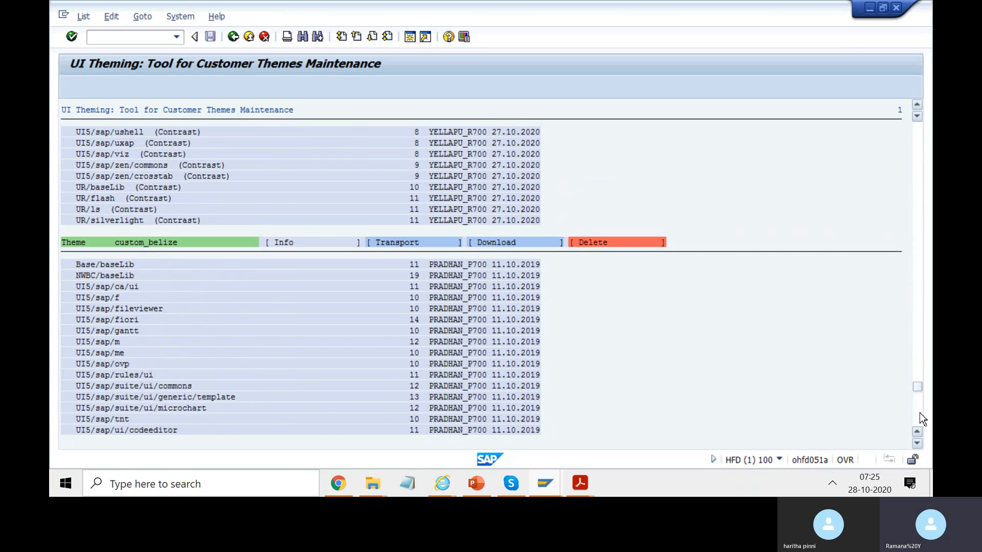
pyautogui.scroll(3, 919, 413)
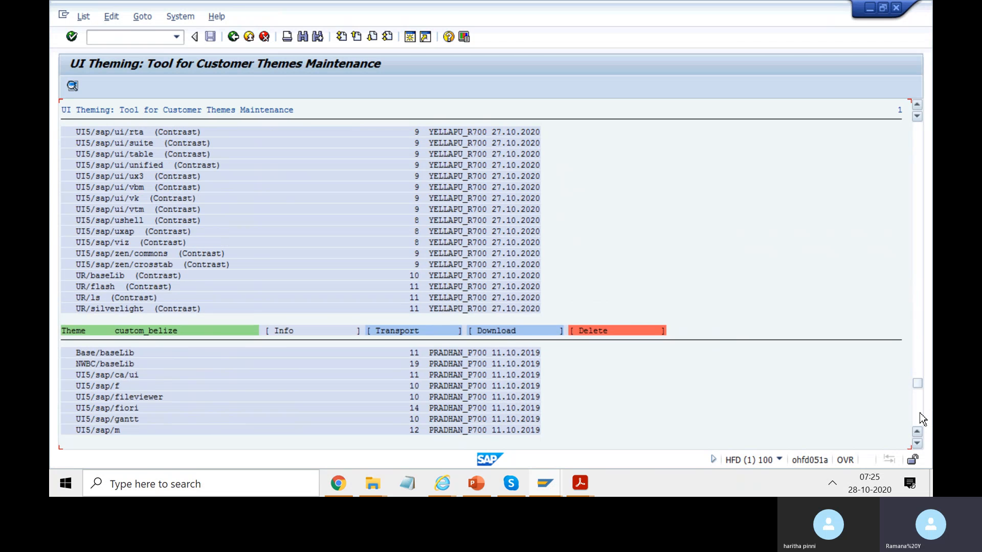
pyautogui.scroll(10, 919, 413)
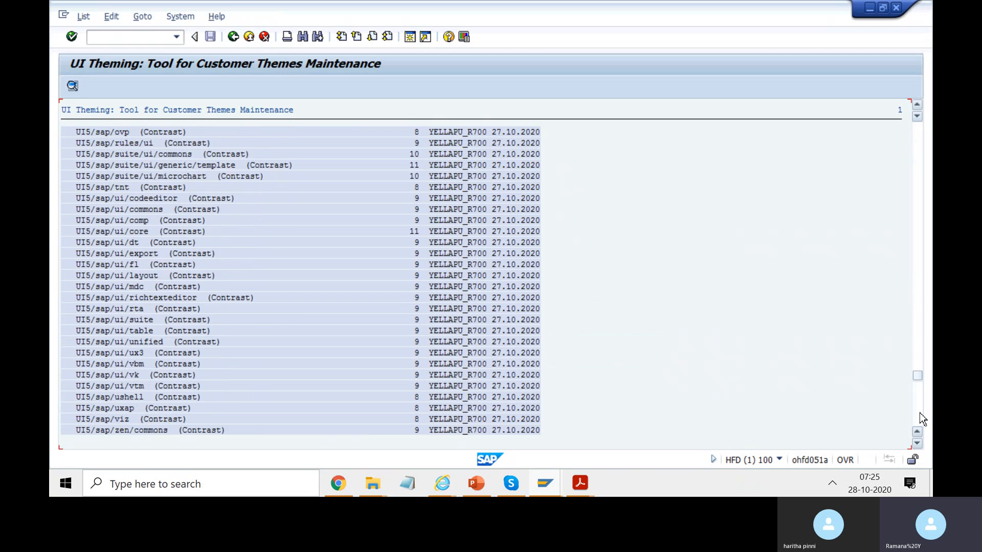
pyautogui.scroll(5, 919, 413)
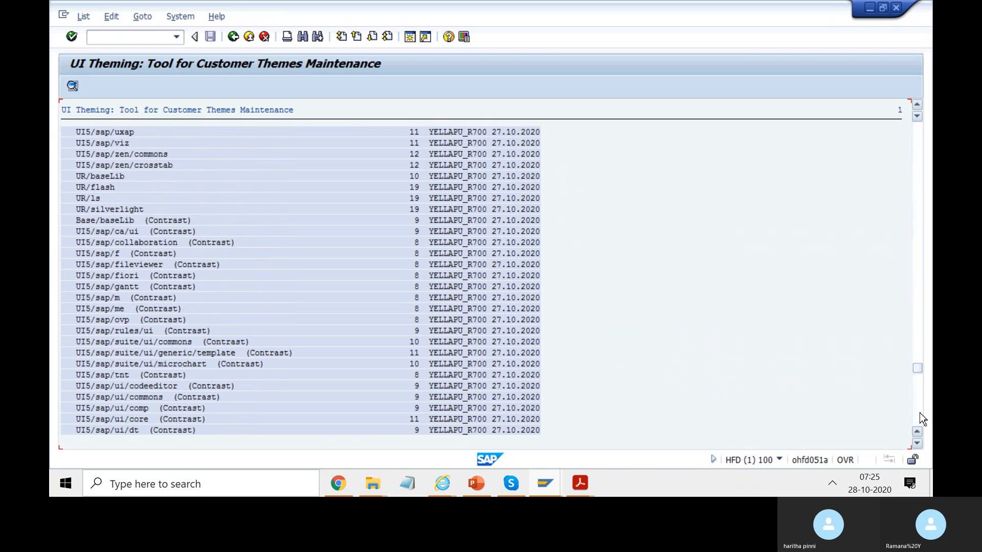
pyautogui.scroll(5, 919, 412)
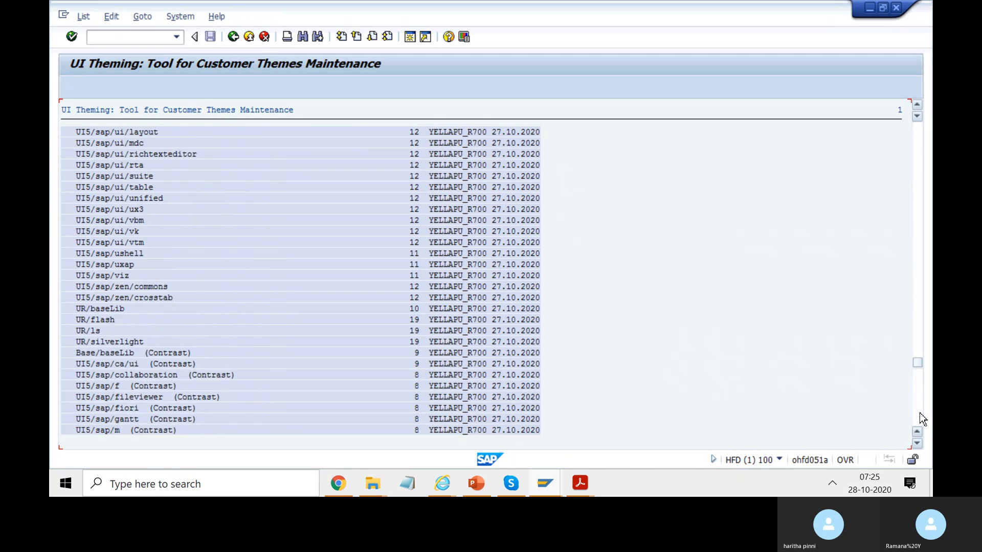
pyautogui.scroll(5, 919, 413)
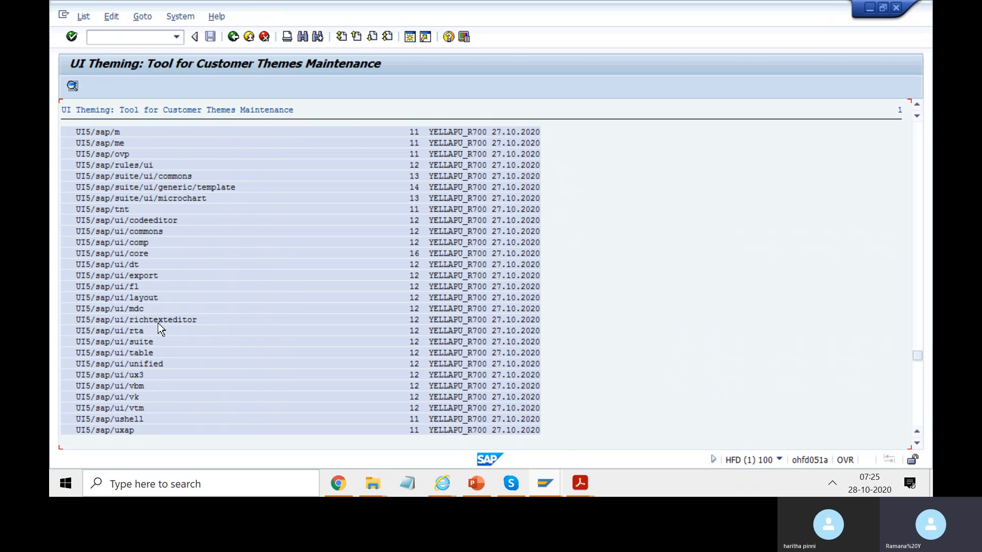
pyautogui.scroll(5, 141, 366)
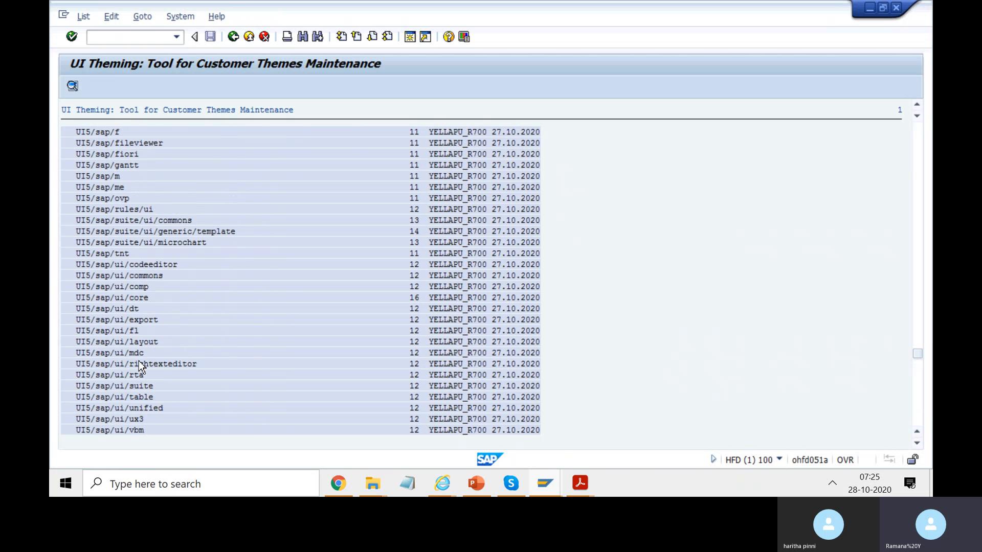
pyautogui.scroll(3, 141, 366)
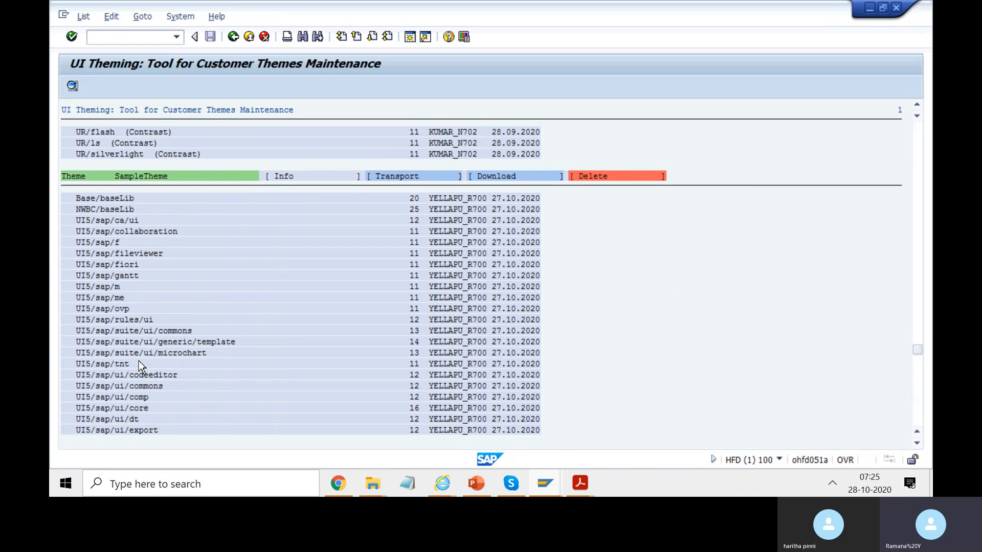
pyautogui.scroll(5, 140, 366)
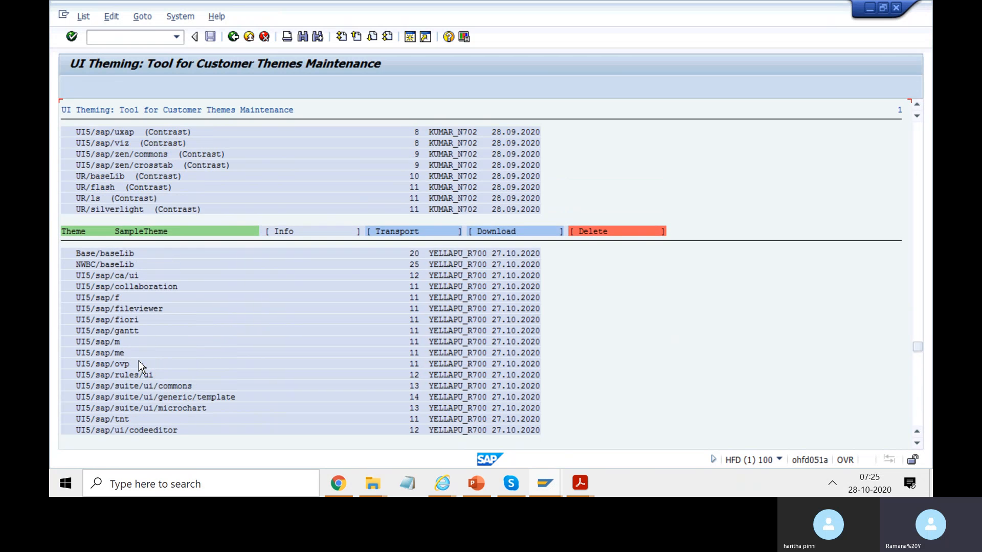
pyautogui.scroll(7, 140, 366)
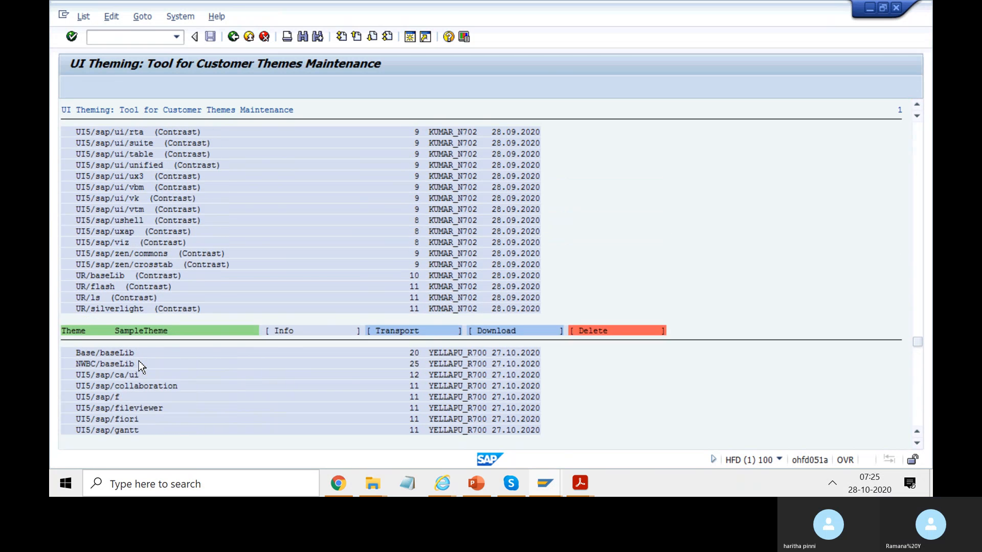
pyautogui.scroll(9, 140, 366)
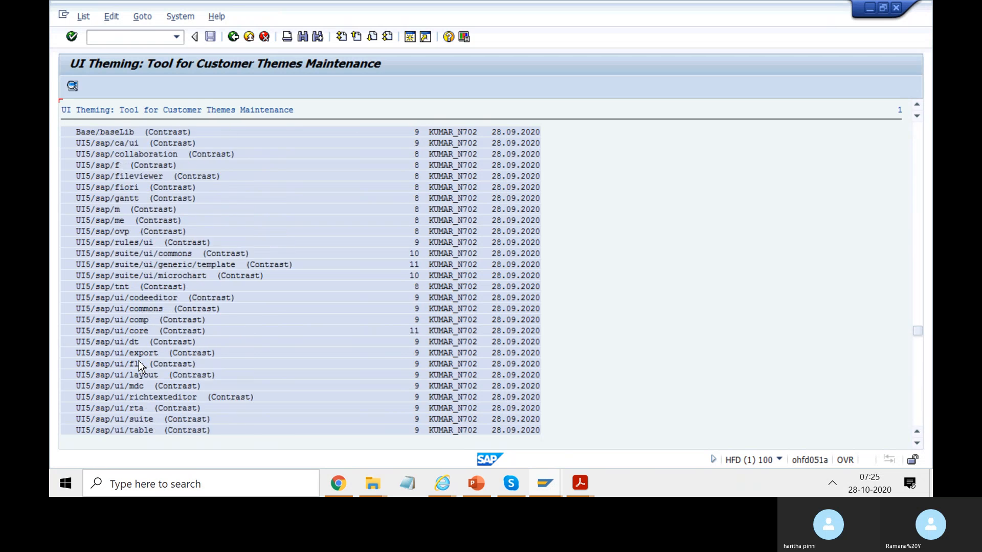
pyautogui.scroll(9, 141, 366)
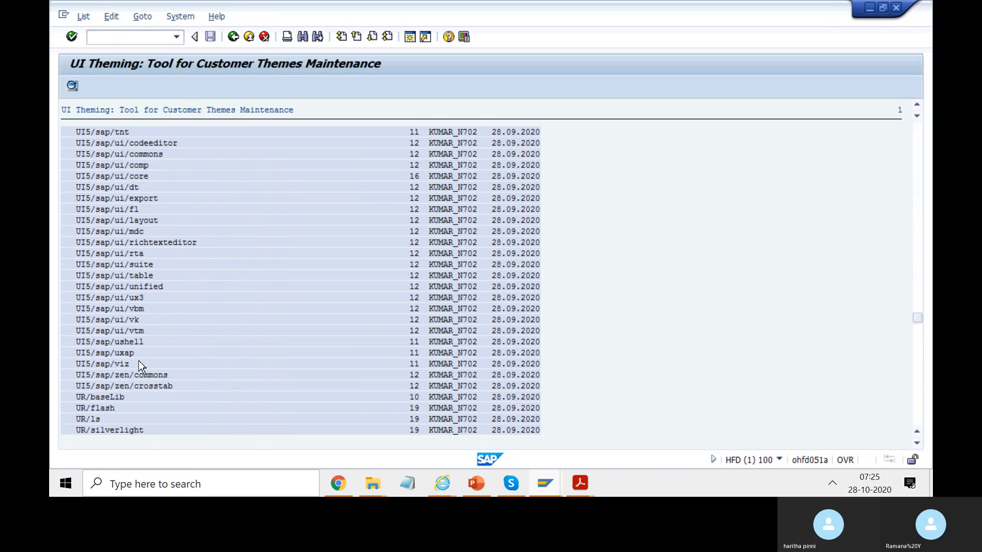
pyautogui.scroll(9, 141, 366)
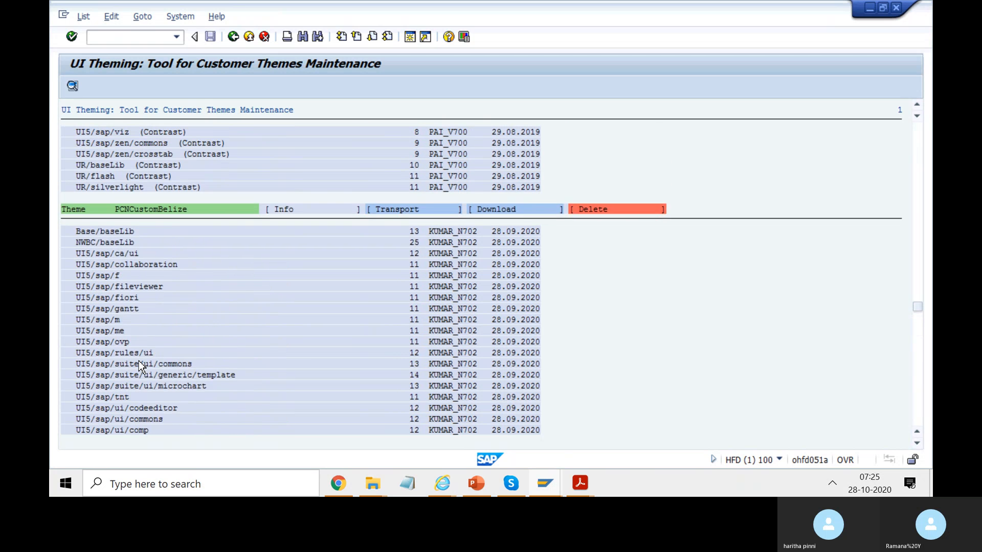
pyautogui.scroll(9, 139, 363)
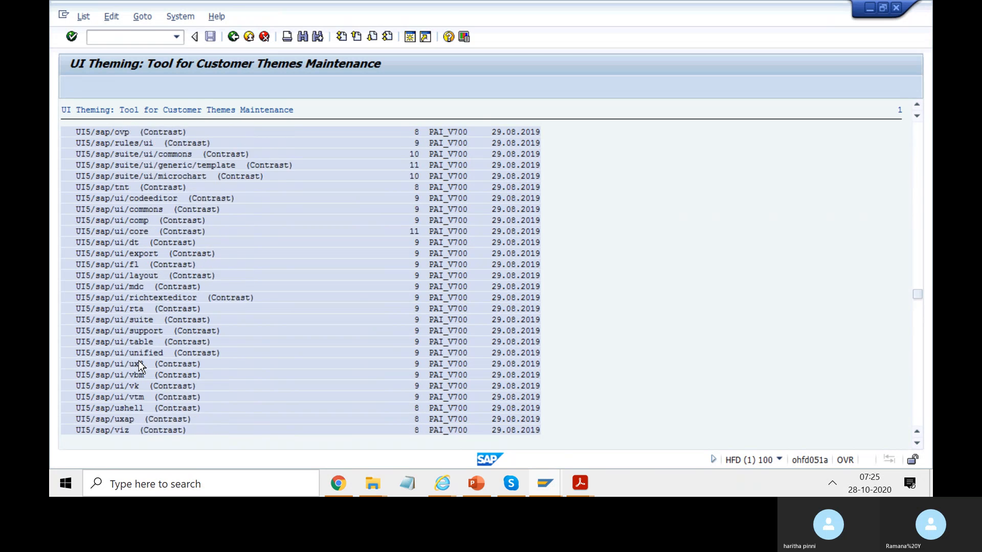
pyautogui.scroll(8, 141, 365)
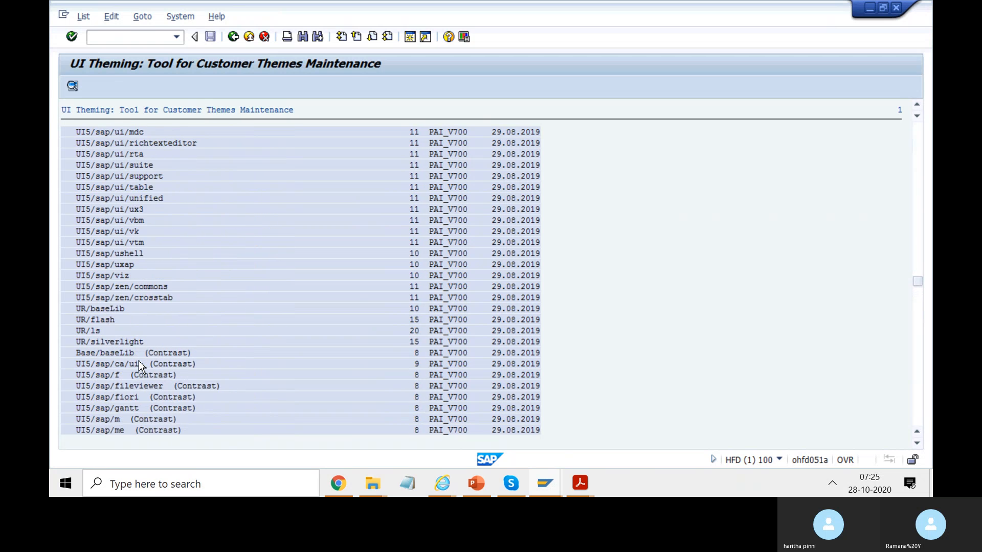
pyautogui.scroll(8, 142, 366)
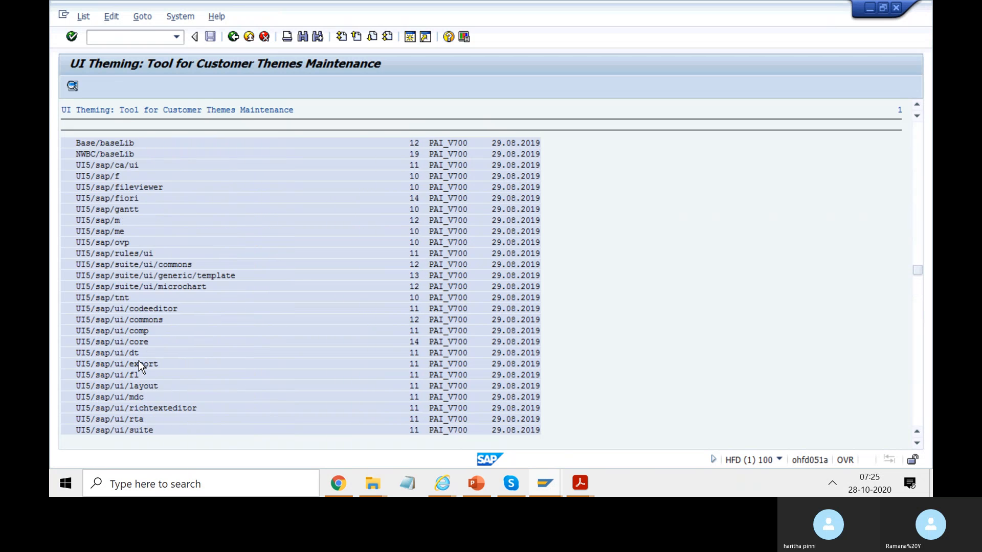
pyautogui.scroll(8, 139, 364)
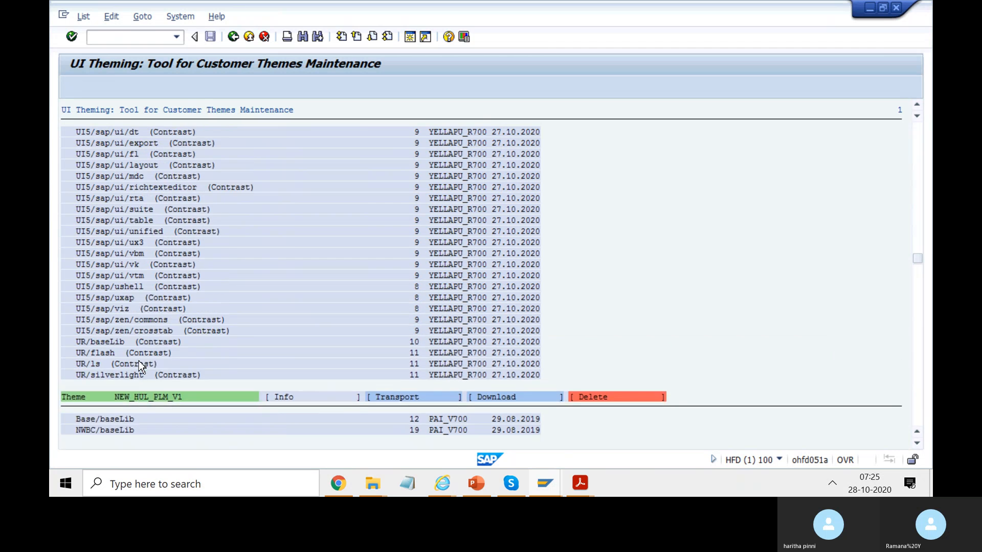
pyautogui.scroll(9, 139, 365)
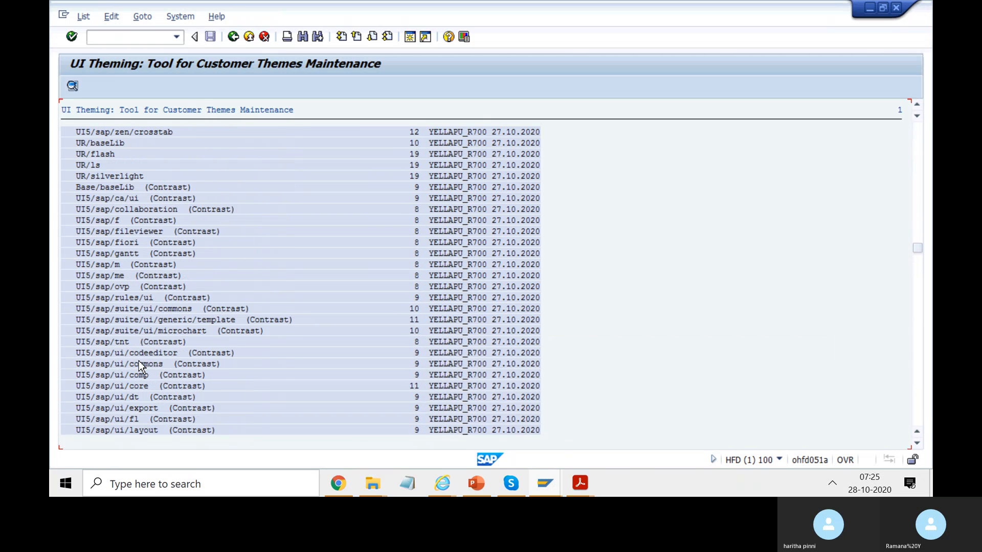
pyautogui.scroll(8, 142, 367)
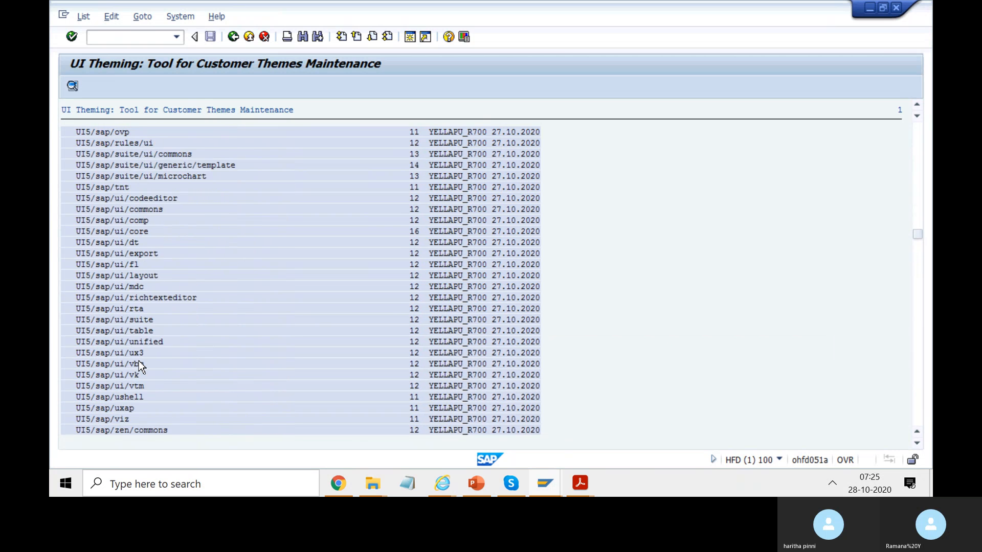
pyautogui.scroll(2, 139, 363)
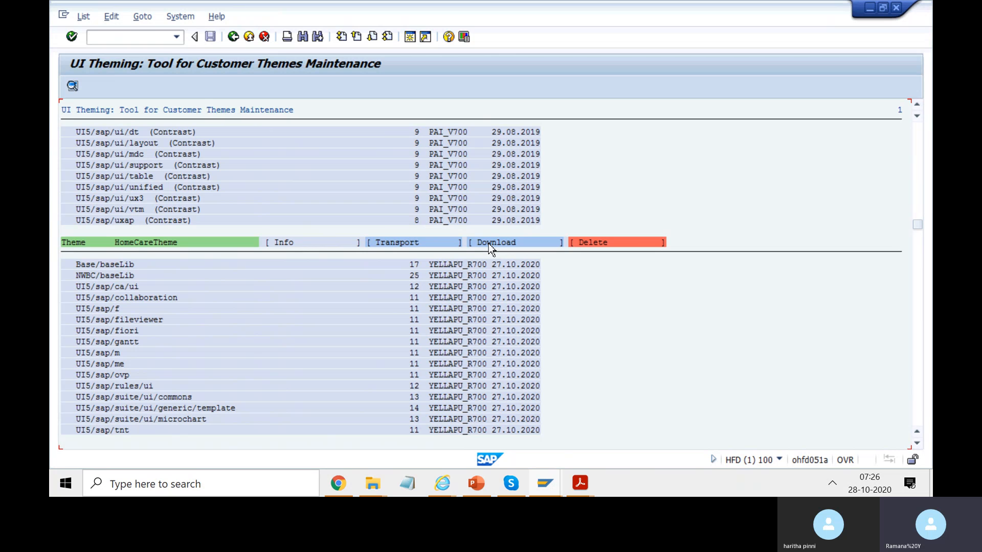
# Open and cancel HomeCareTheme's transport request prompt, then display the theme's info and highlight its sap-theme URL parameter.
pyautogui.click(394, 242)
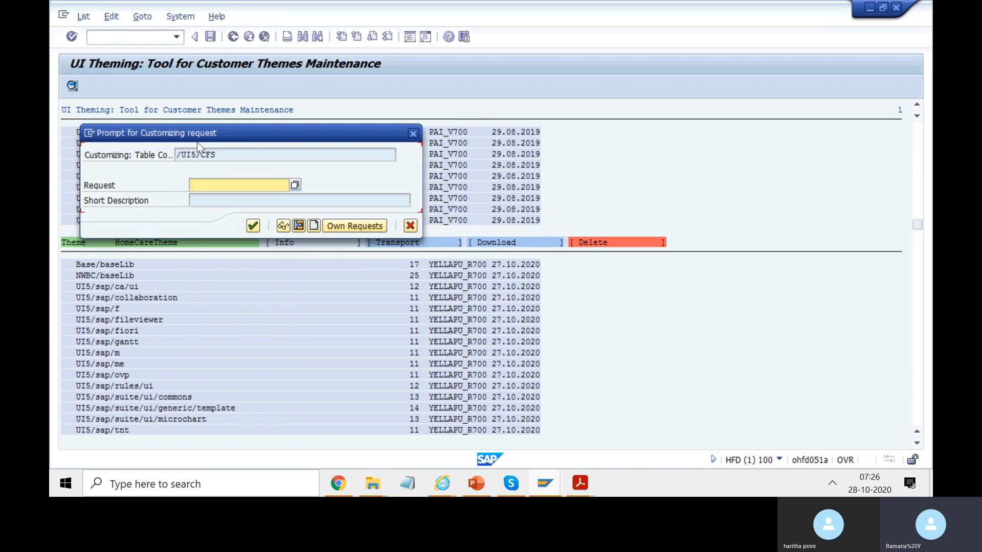
pyautogui.click(412, 134)
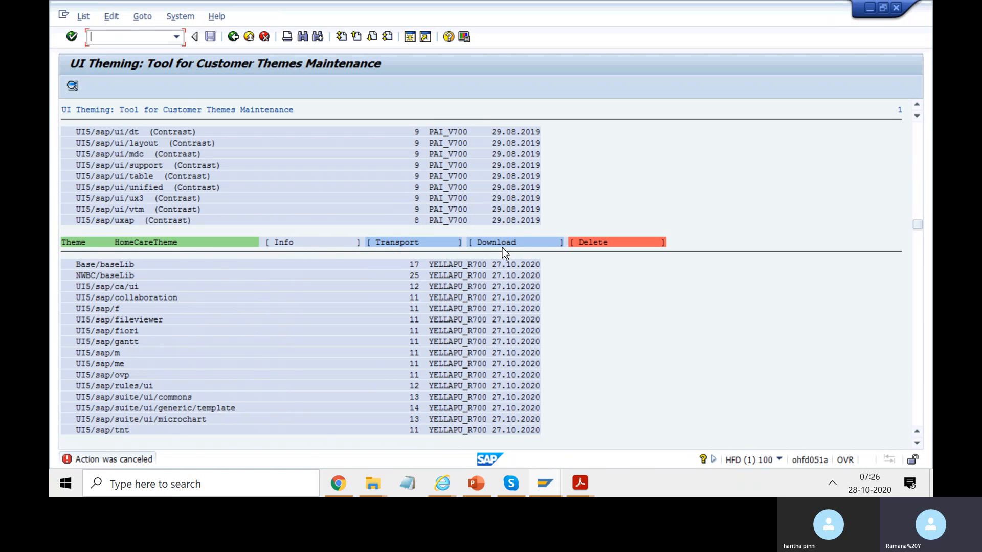
pyautogui.click(286, 243)
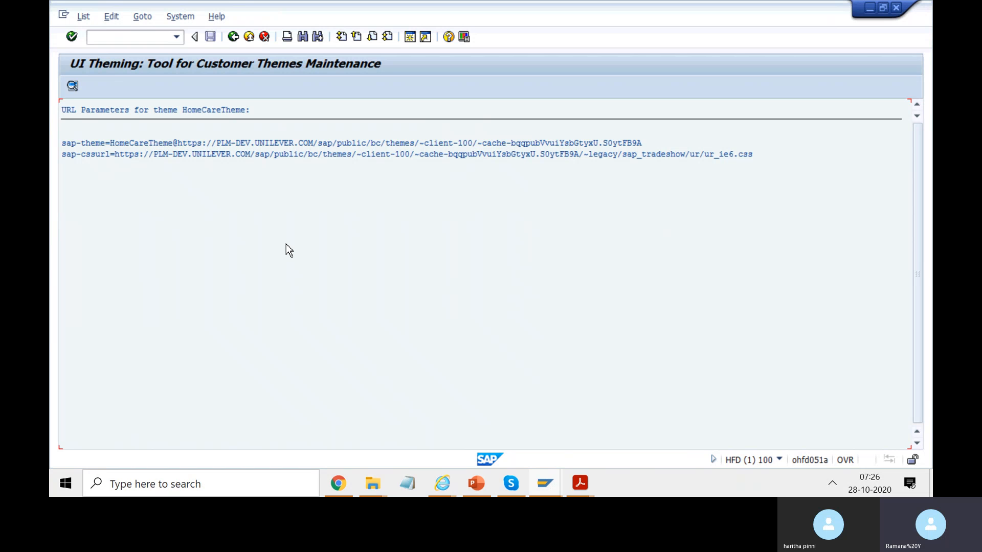
pyautogui.moveTo(652, 146); pyautogui.dragTo(61, 145)
pyautogui.click(125, 149)
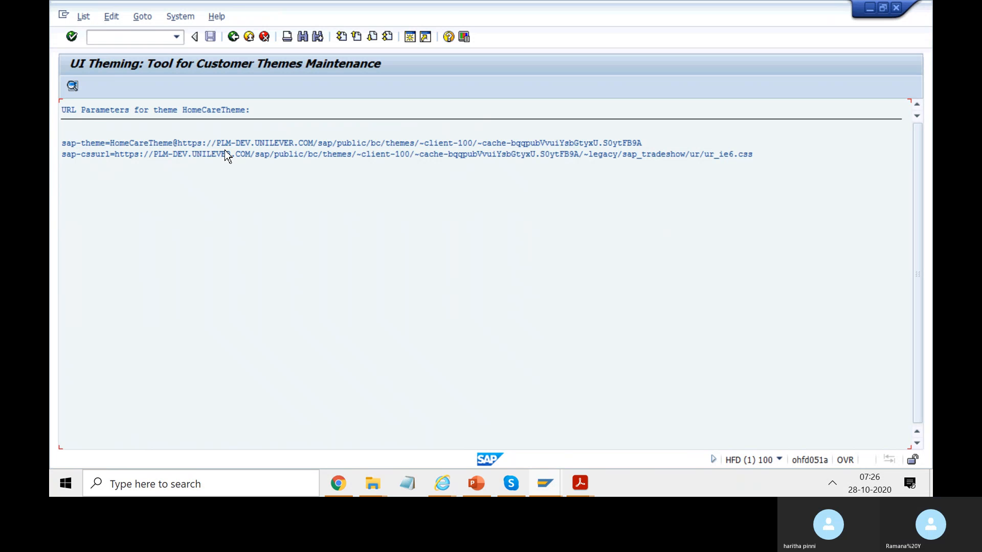
# Switch to the Fiori launchpad in Chrome and leave its Appearance settings without saving.
pyautogui.click(342, 489)
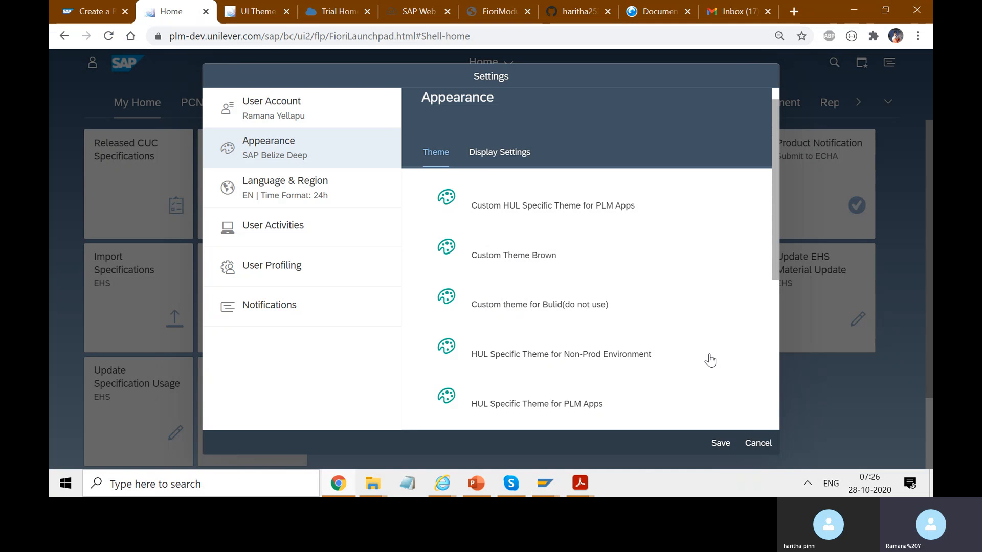
pyautogui.click(767, 443)
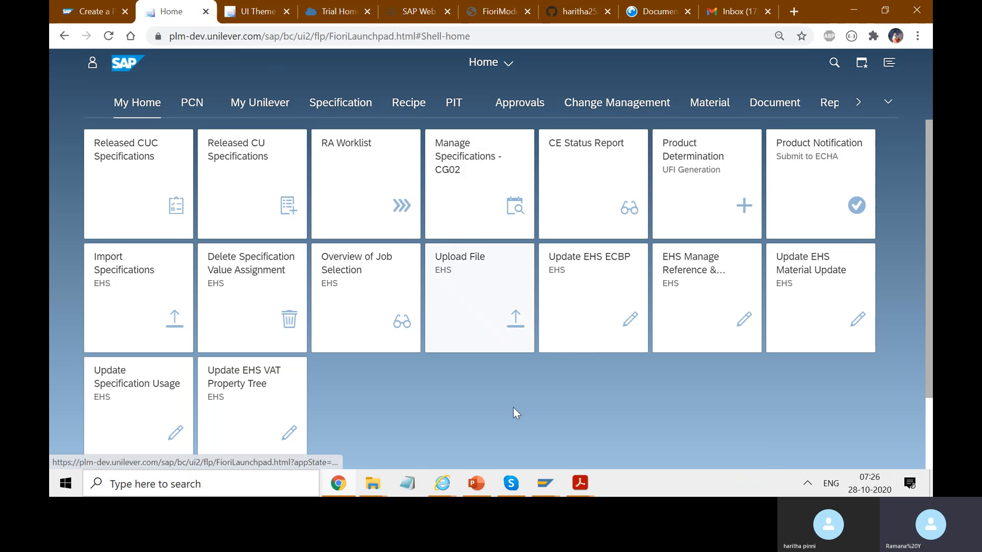
# Switch to PowerPoint and start the slide show from slide 2, SAP Fiori 3.0 On-Premise vs Cloud.
pyautogui.click(476, 489)
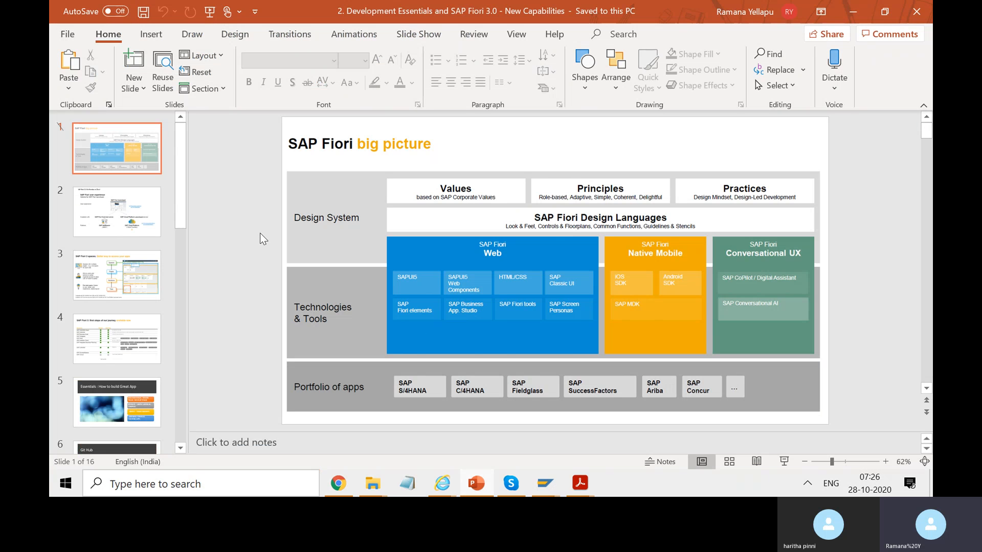
pyautogui.click(130, 209)
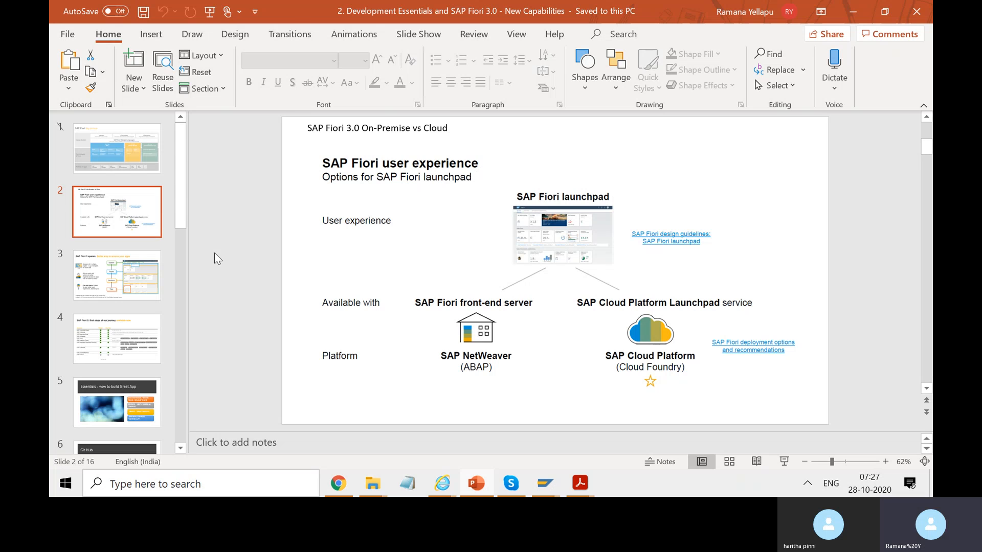
pyautogui.hotkey('shift', 'F5')
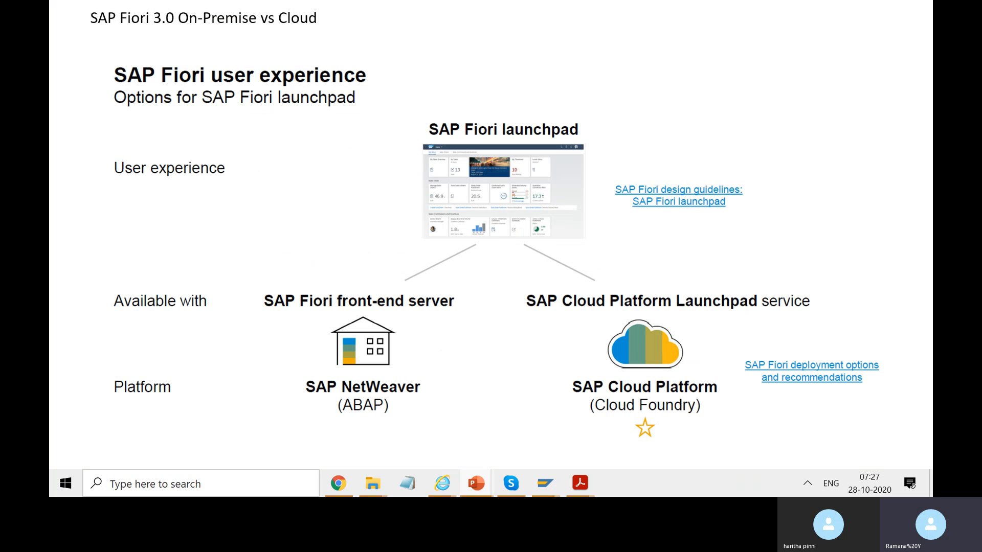
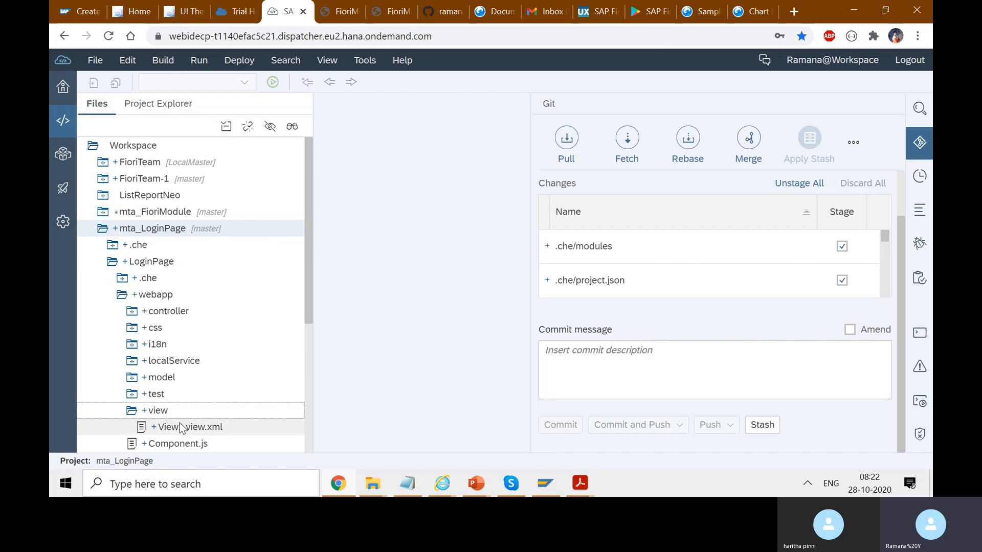
# Open View1.view.xml of mta_LoginPage and stage all of the project's Git changes.
pyautogui.click(189, 429)
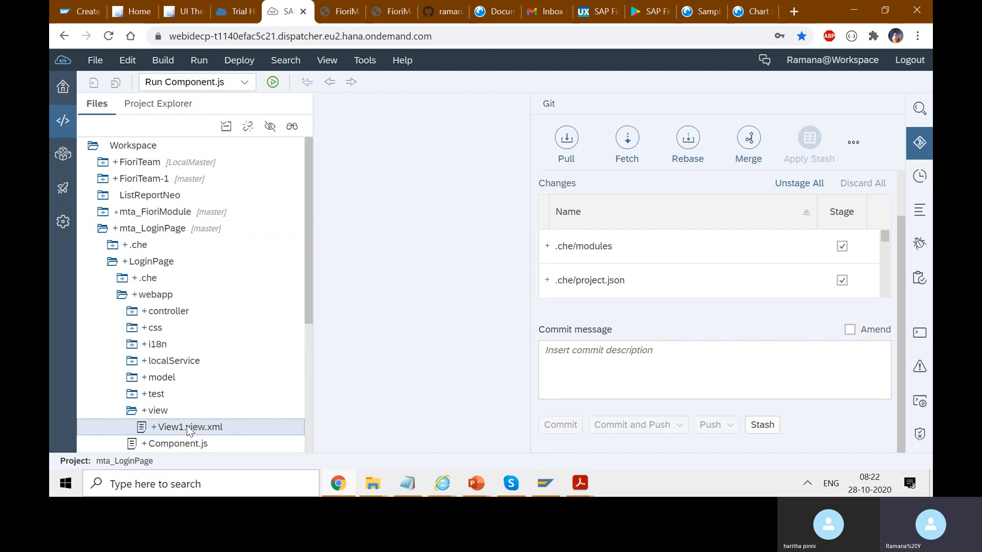
pyautogui.doubleClick(188, 428)
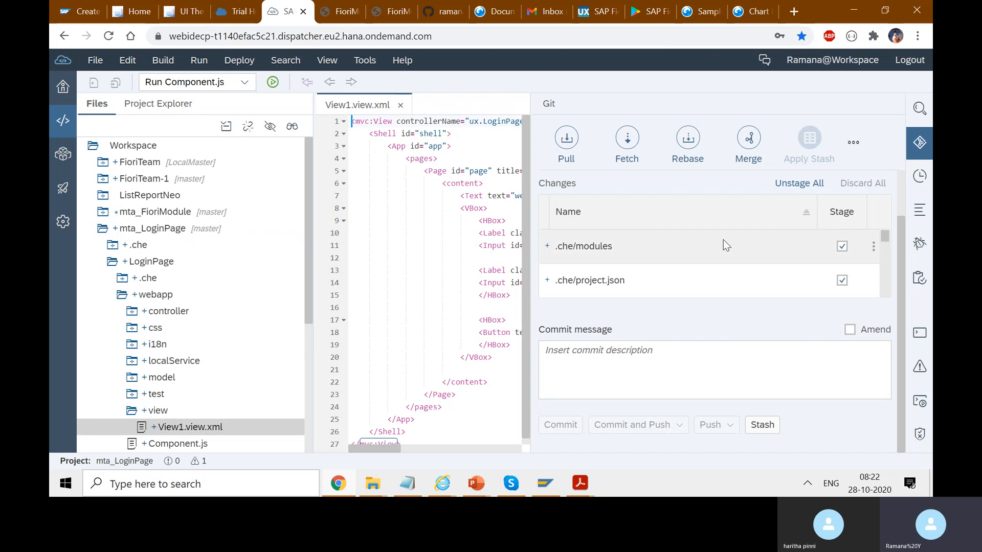
pyautogui.click(800, 185)
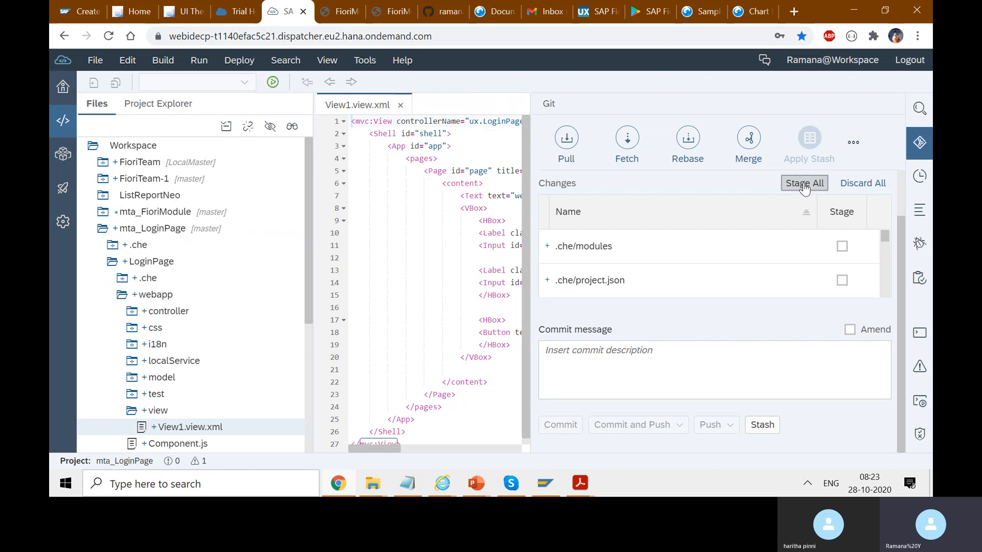
pyautogui.click(803, 185)
pyautogui.click(842, 247)
pyautogui.click(799, 187)
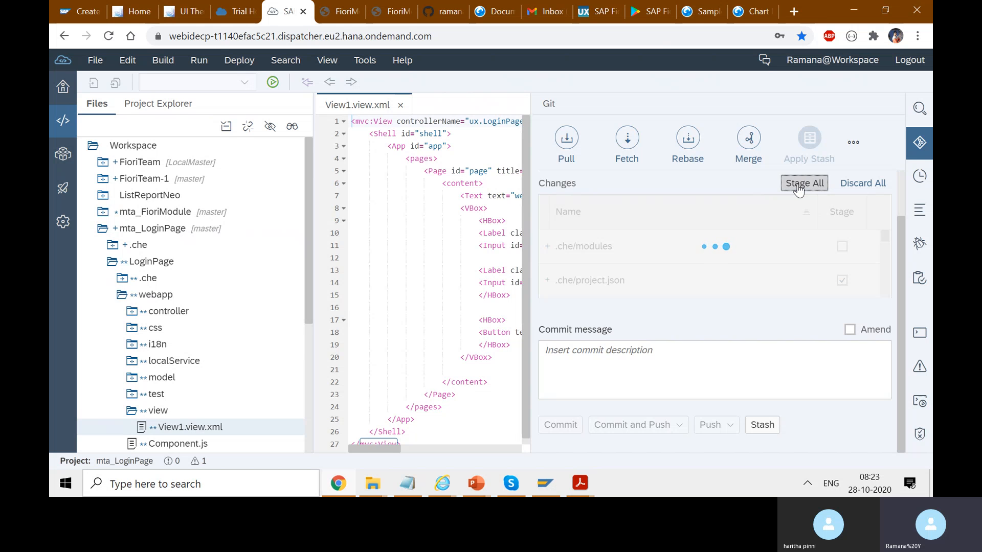
# Commit the staged mta_LoginPage changes with the message "First release".
pyautogui.click(679, 362)
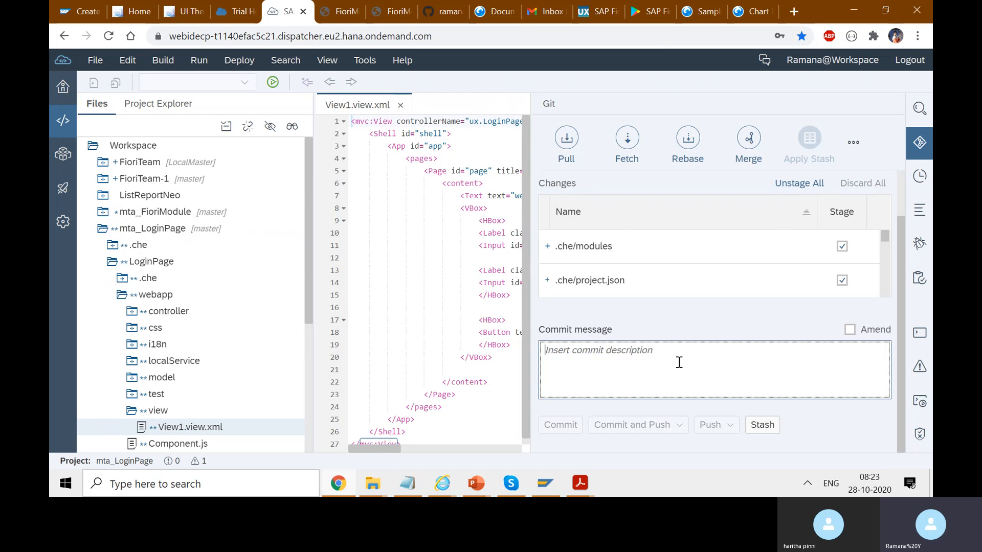
pyautogui.write('First')
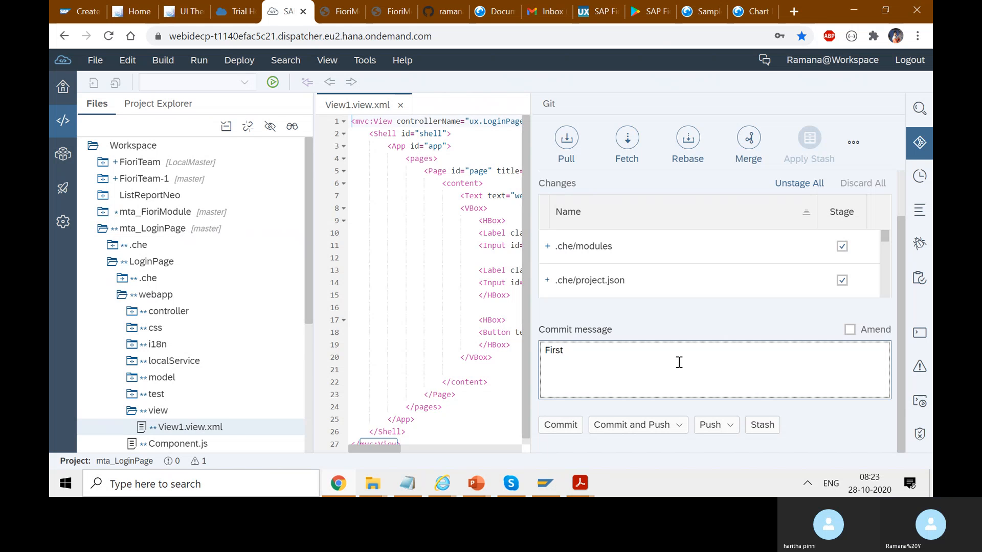
pyautogui.write(' release')
pyautogui.click(560, 425)
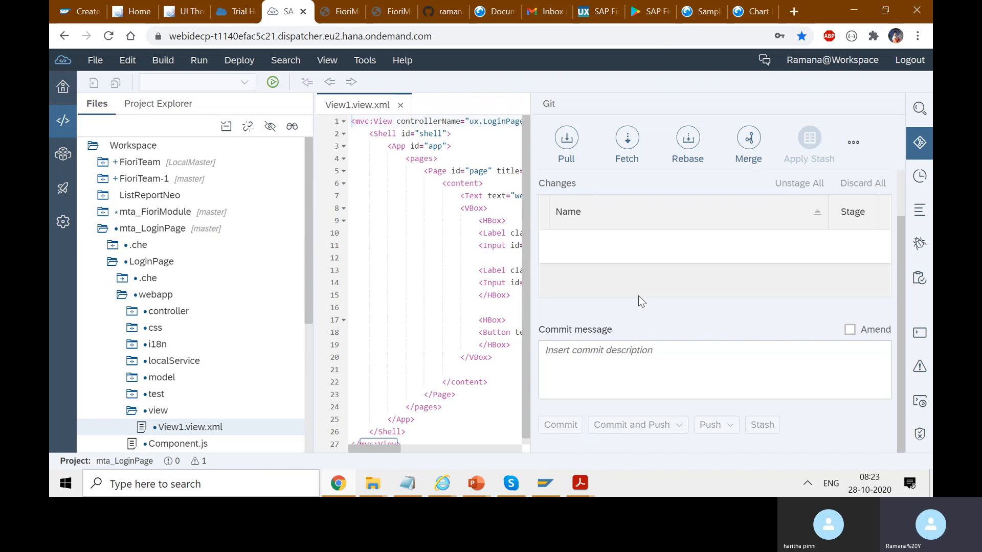
# Check the remote branches offered for a Git push of mta_LoginPage and leave without pushing.
pyautogui.click(144, 234)
pyautogui.rightClick(144, 239)
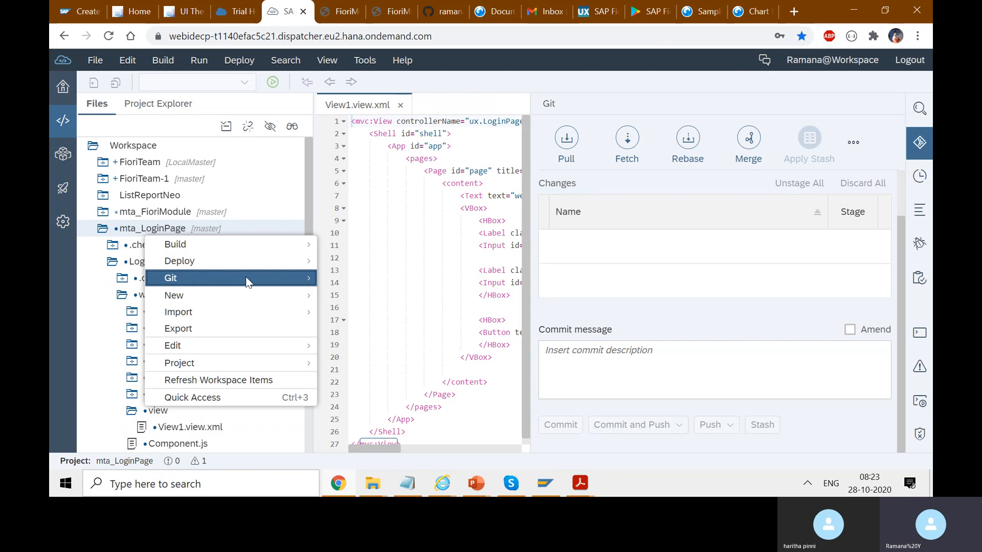
pyautogui.moveTo(271, 284)
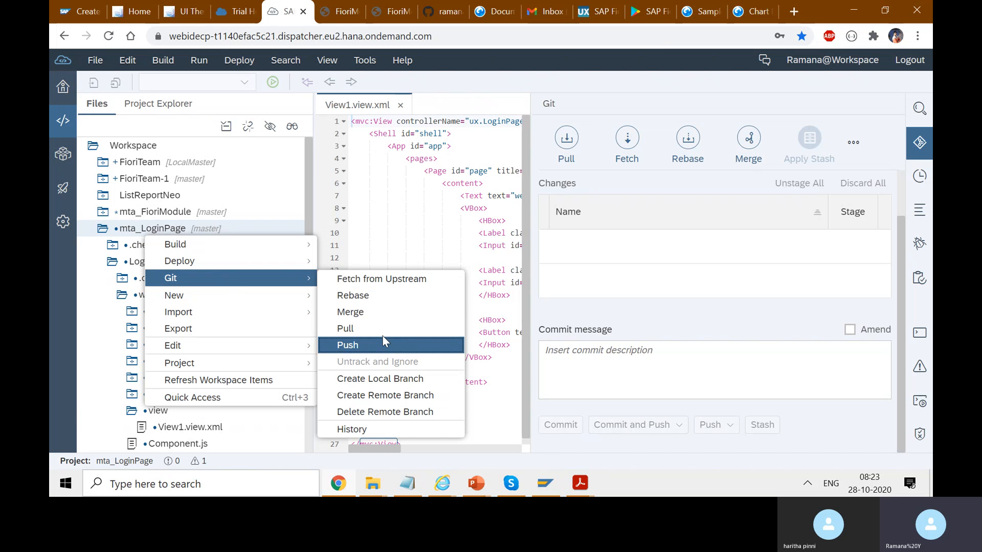
pyautogui.click(357, 345)
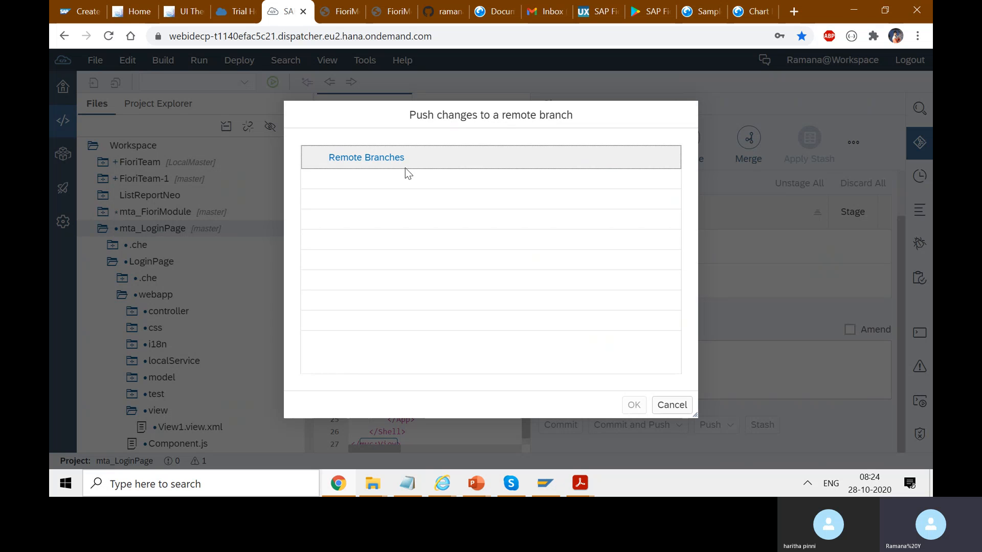
pyautogui.click(671, 405)
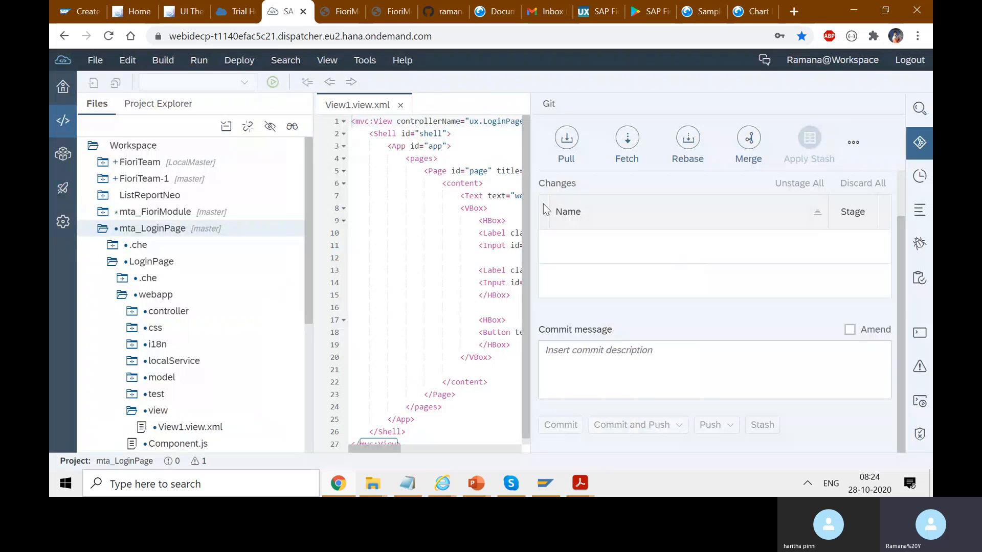
# Review the Git Committer preferences and save them with the option to use the following user name and e-mail.
pyautogui.click(63, 223)
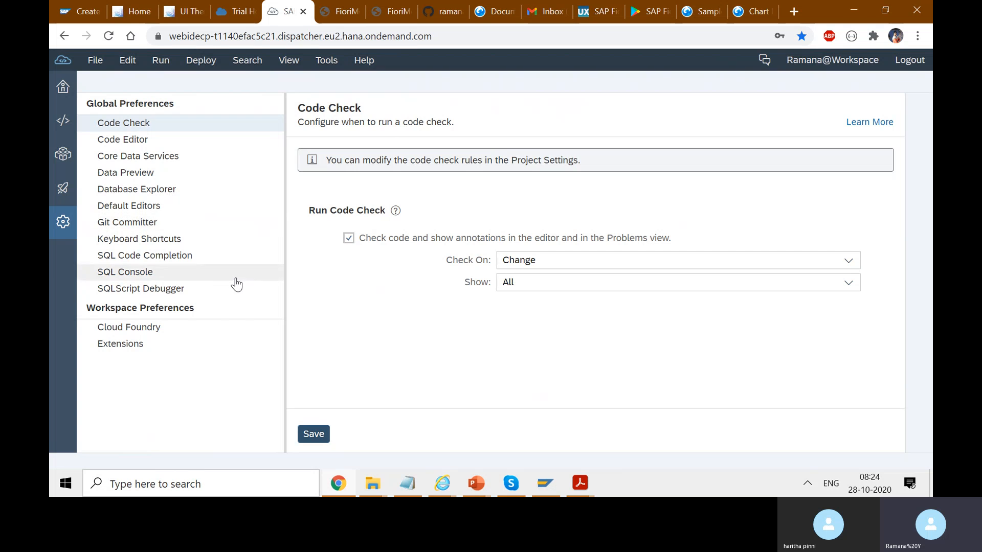
pyautogui.click(141, 225)
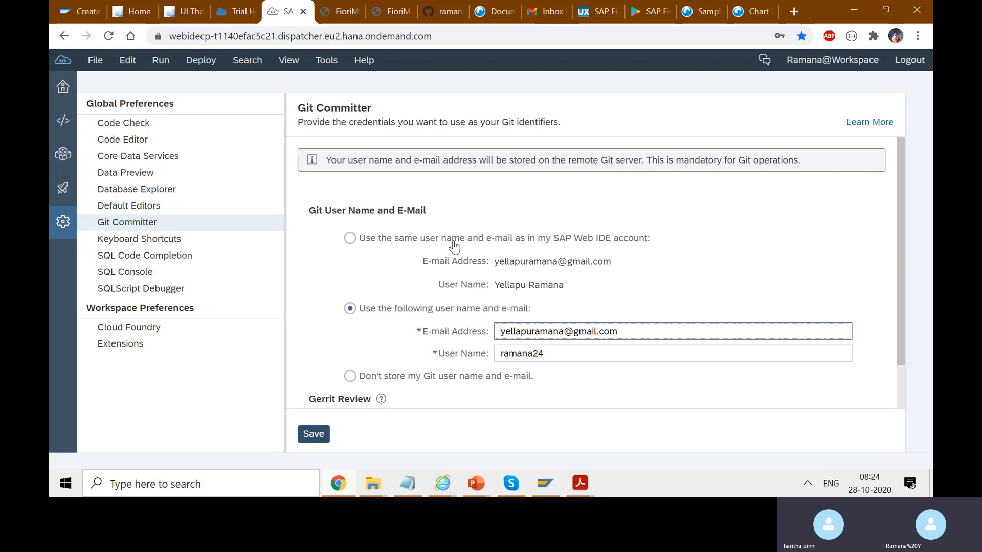
pyautogui.click(437, 210)
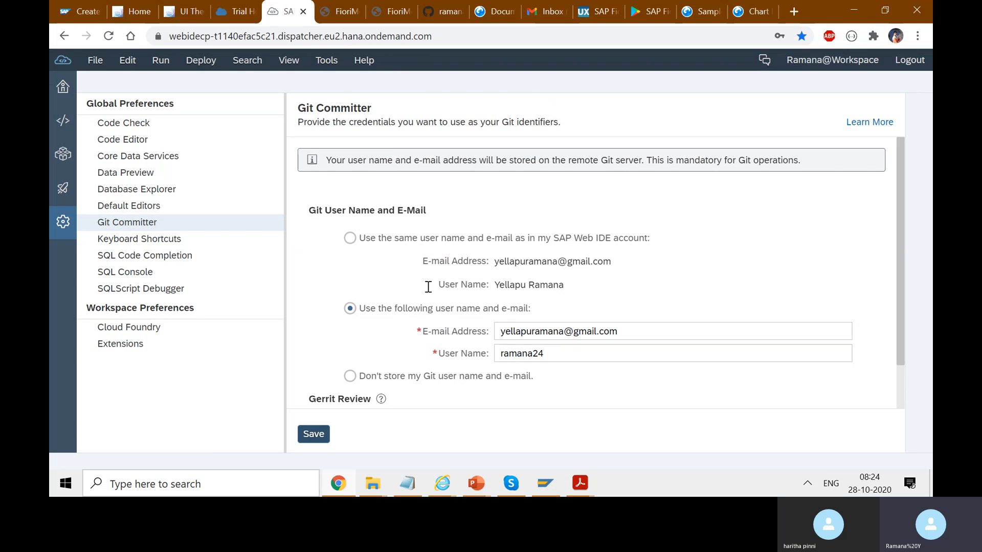
pyautogui.tripleClick(633, 333)
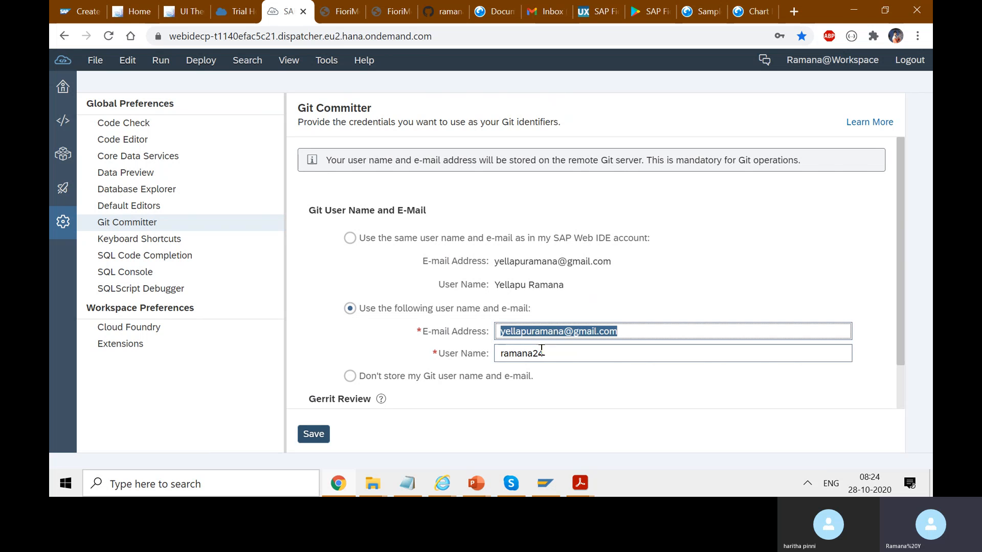
pyautogui.tripleClick(566, 355)
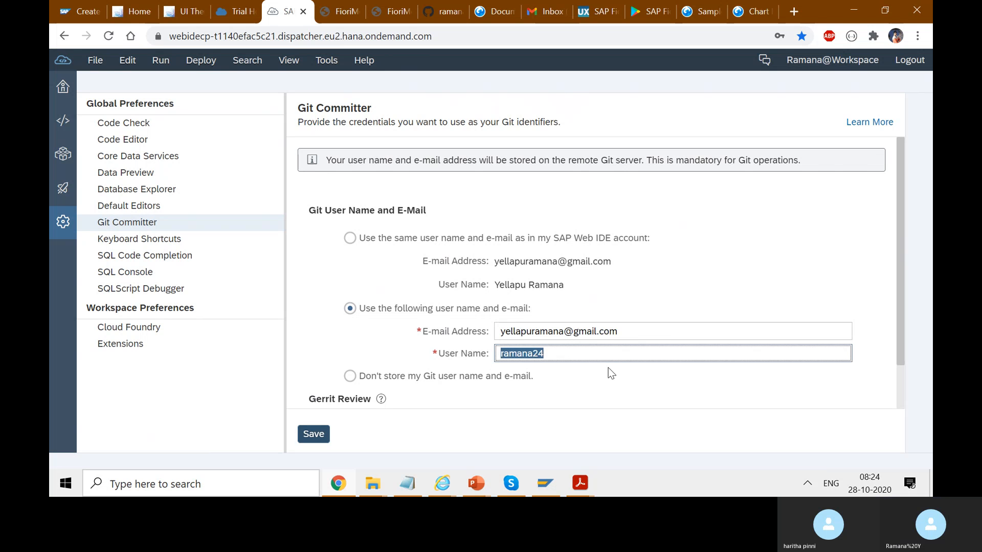
pyautogui.moveTo(900, 270); pyautogui.dragTo(903, 343)
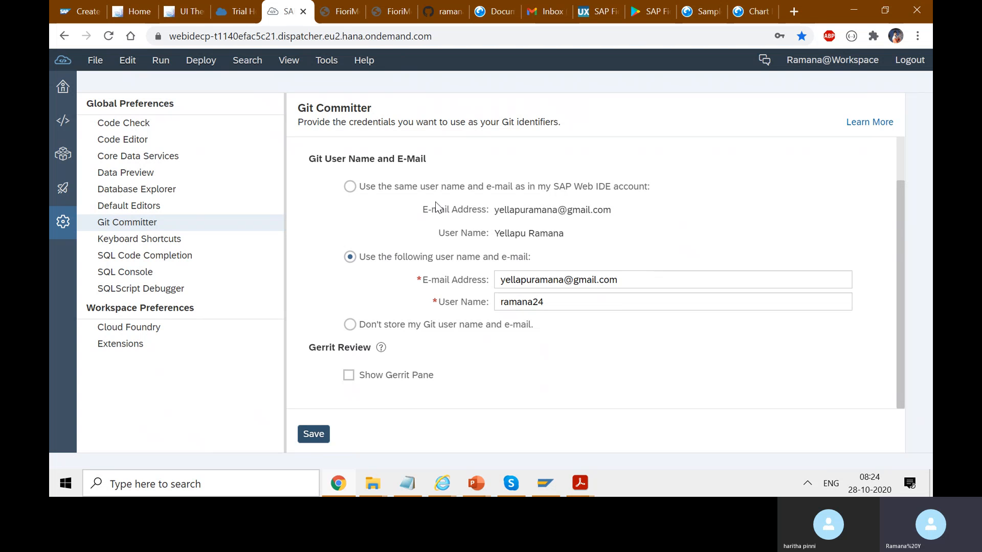
pyautogui.click(349, 258)
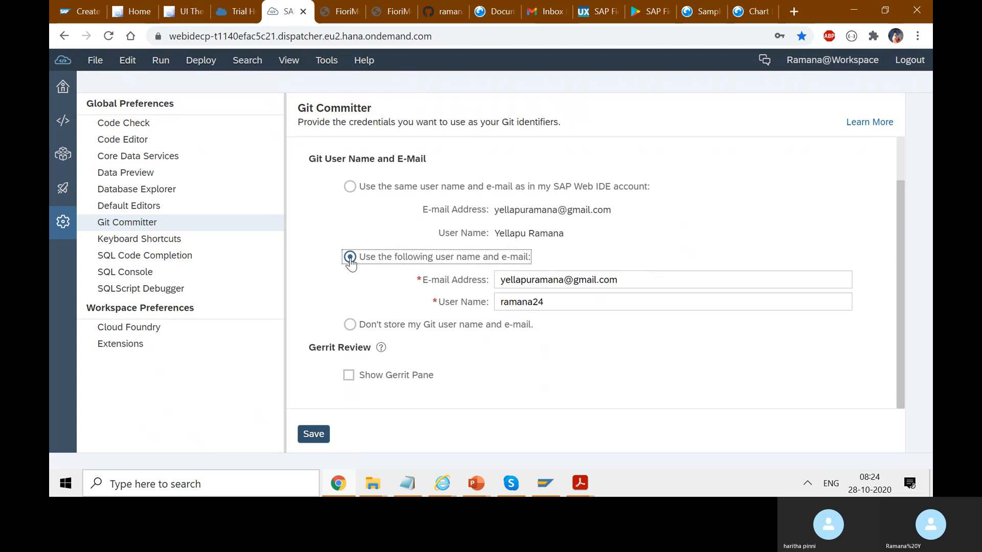
pyautogui.click(315, 436)
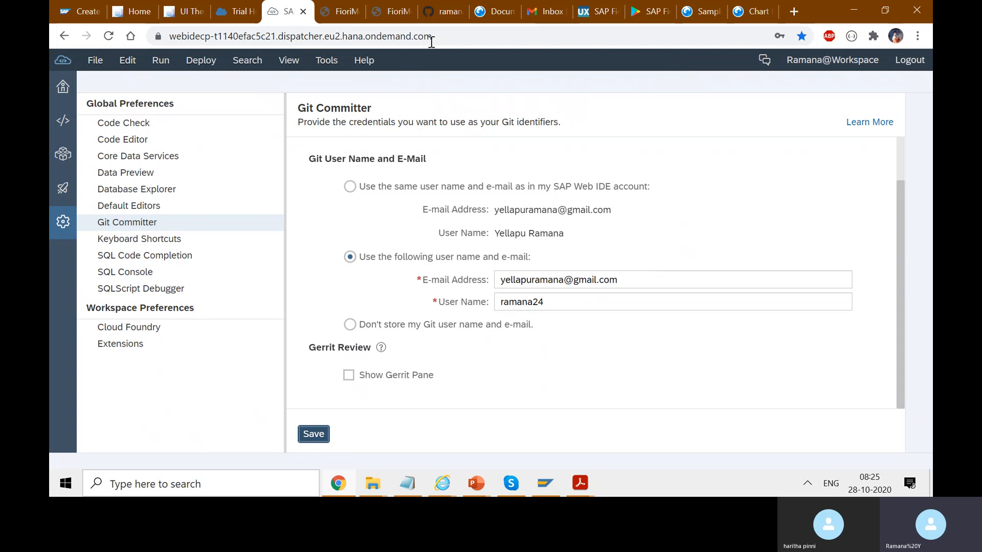
# View the running UIFioriModule login page in its browser tab and return to SAP Web IDE.
pyautogui.click(353, 3)
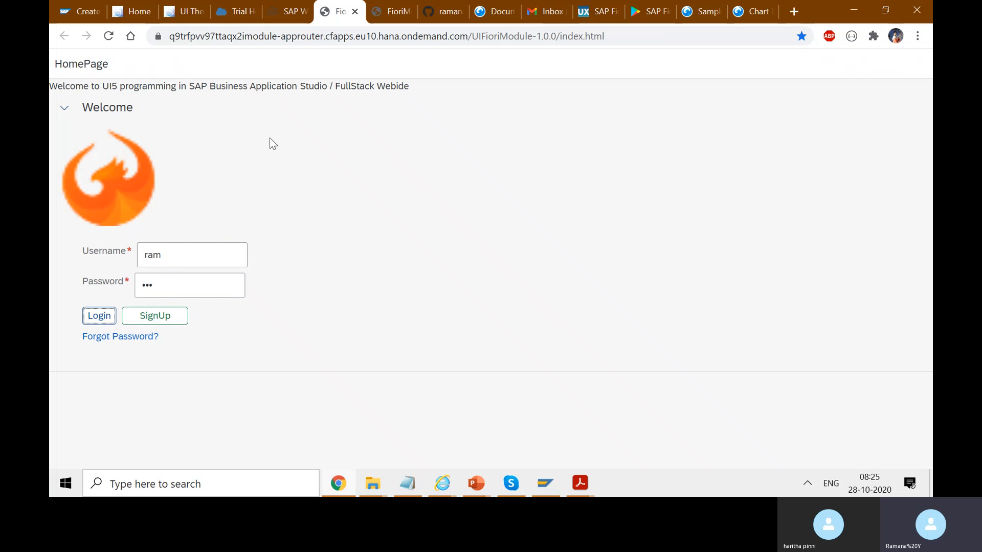
pyautogui.click(394, 321)
pyautogui.click(296, 11)
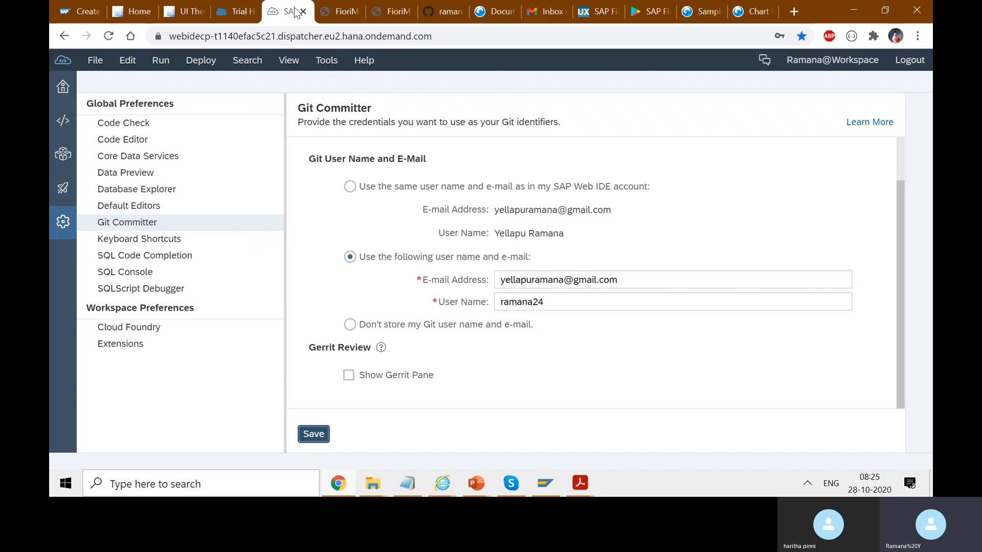
# Go back to the development workspace, recheck mta_LoginPage's remote branches for pushing and cancel.
pyautogui.click(63, 127)
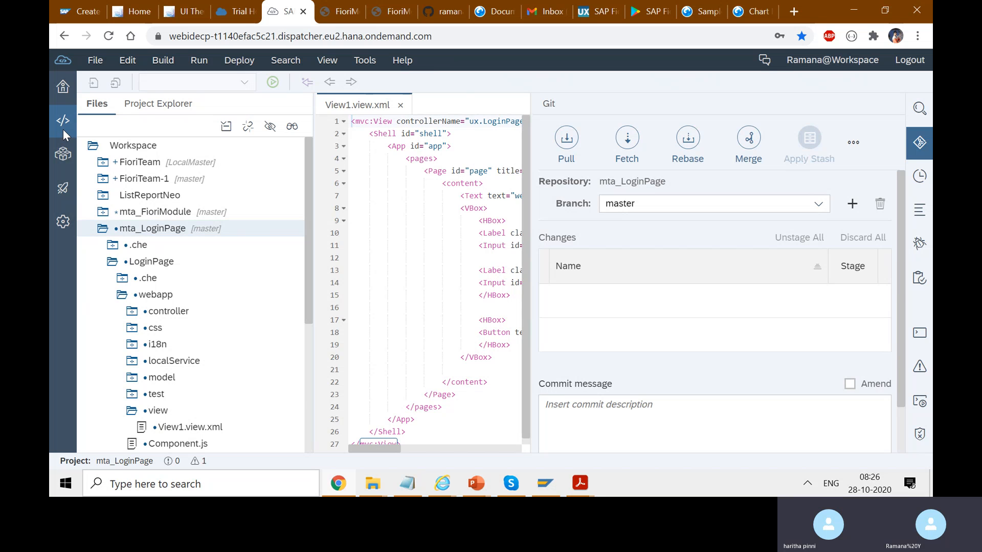
pyautogui.rightClick(146, 229)
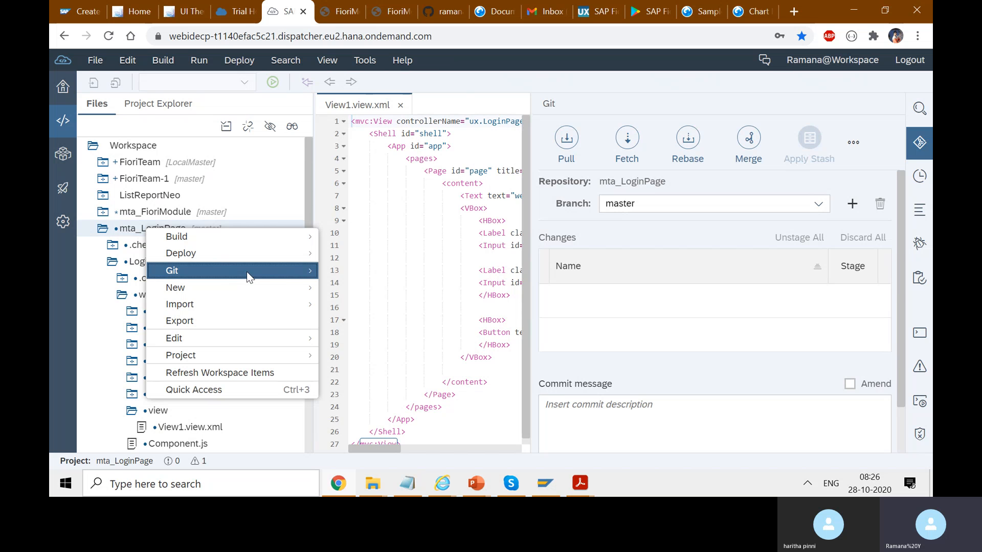
pyautogui.moveTo(246, 271)
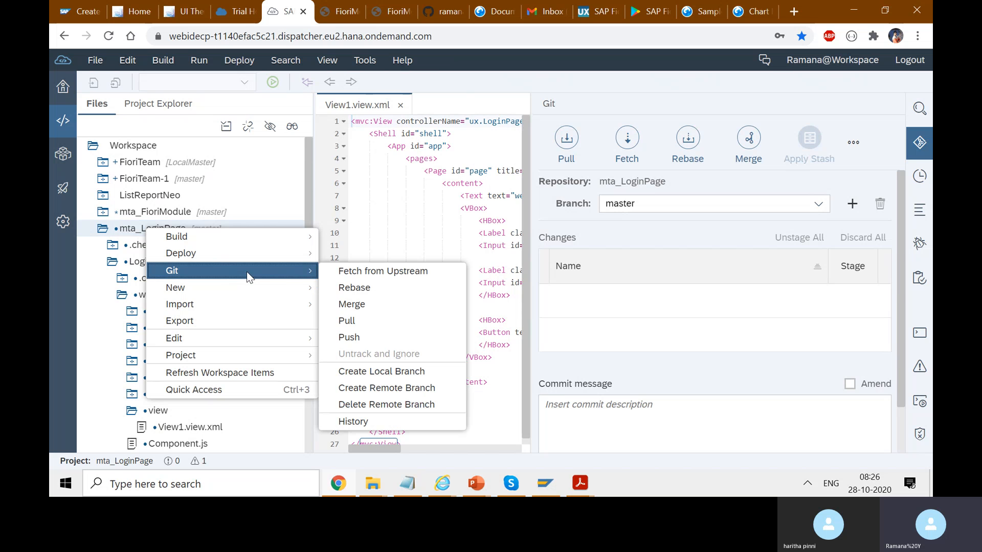
pyautogui.click(389, 336)
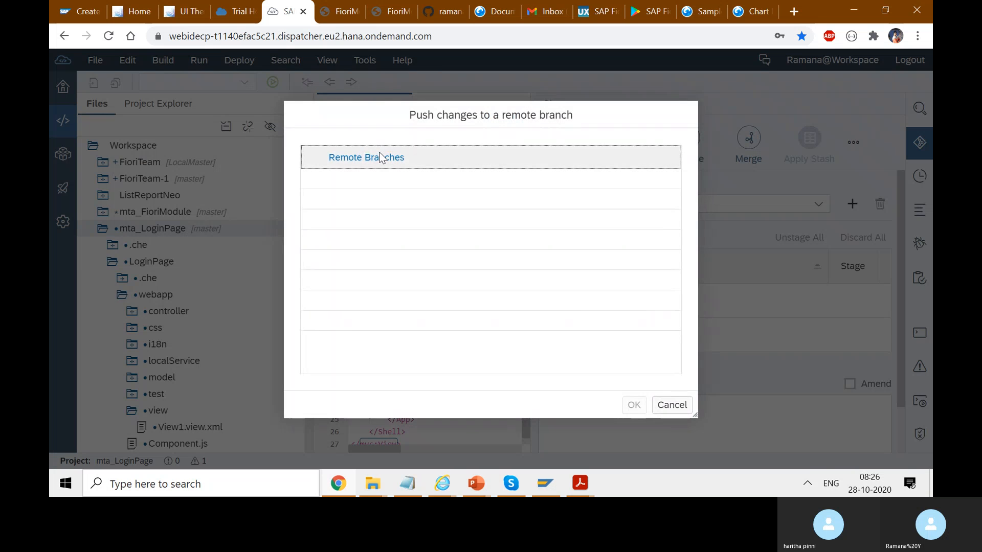
pyautogui.click(671, 406)
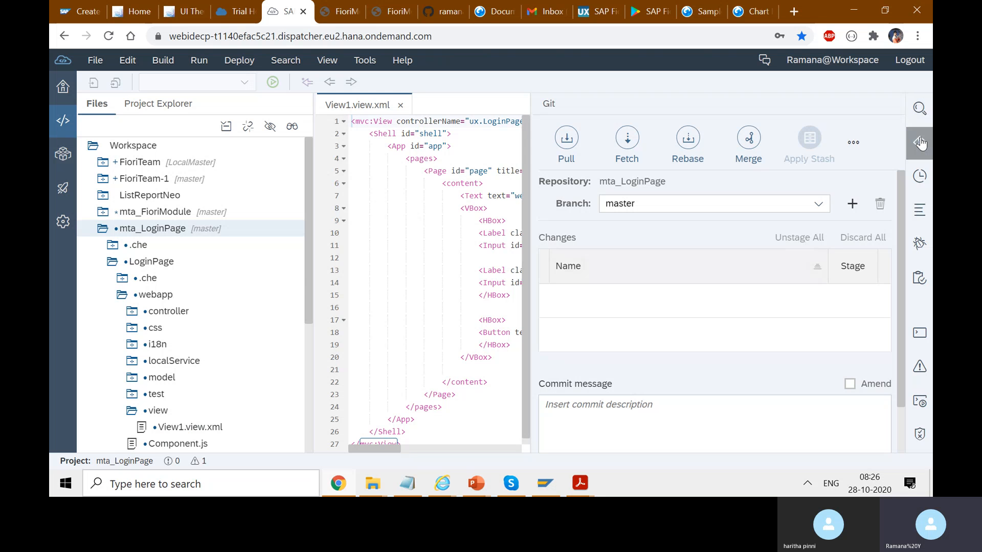
# Hide the Git pane and expand the mta_FioriModule project in place of mta_LoginPage.
pyautogui.click(919, 143)
pyautogui.click(919, 143)
pyautogui.click(919, 144)
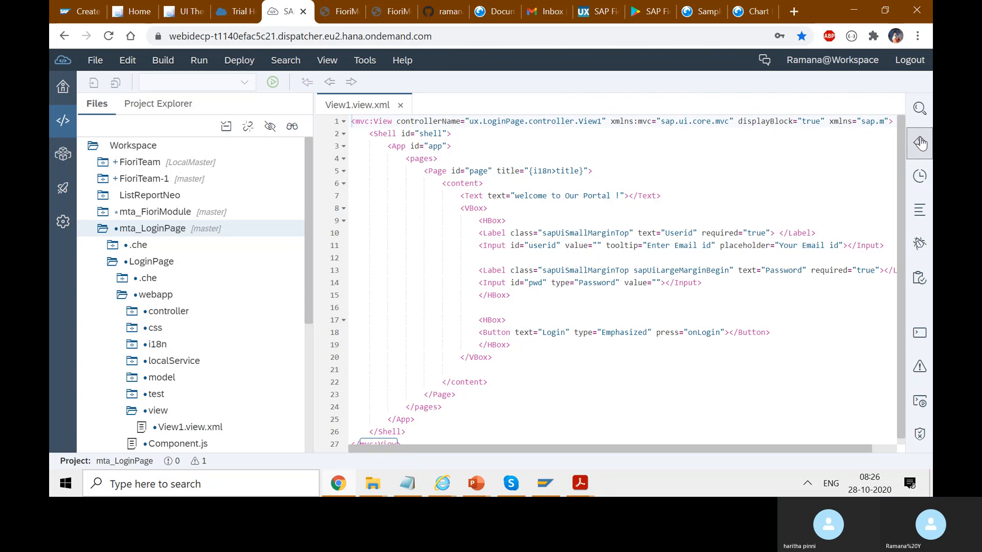
pyautogui.click(96, 232)
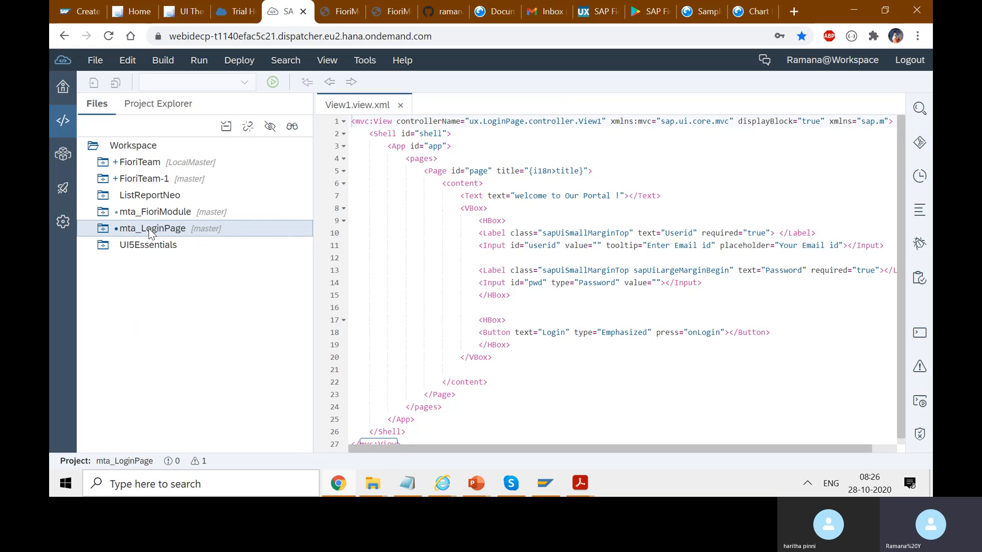
pyautogui.click(102, 216)
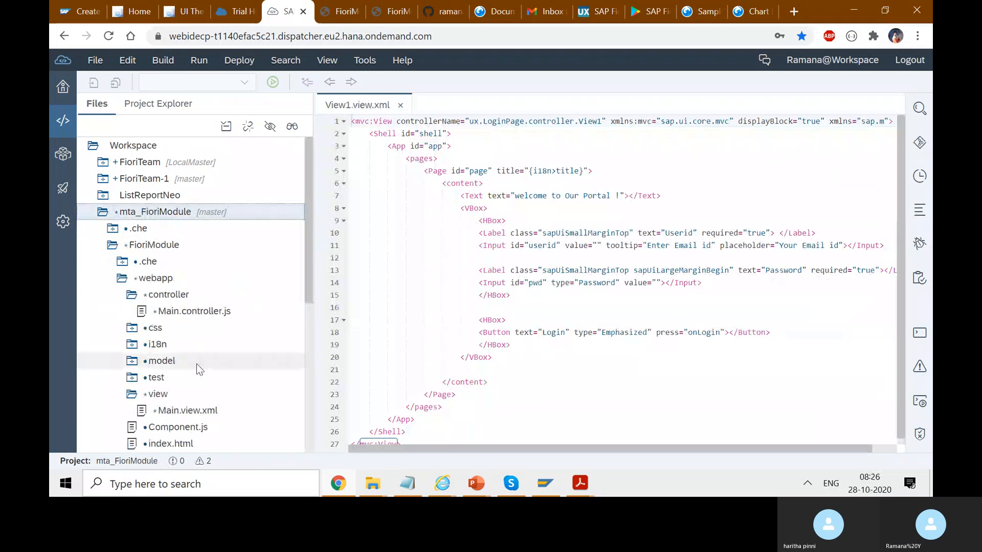
# Close View1.view.xml and open Main.view.xml from mta_FioriModule's view folder.
pyautogui.rightClick(154, 212)
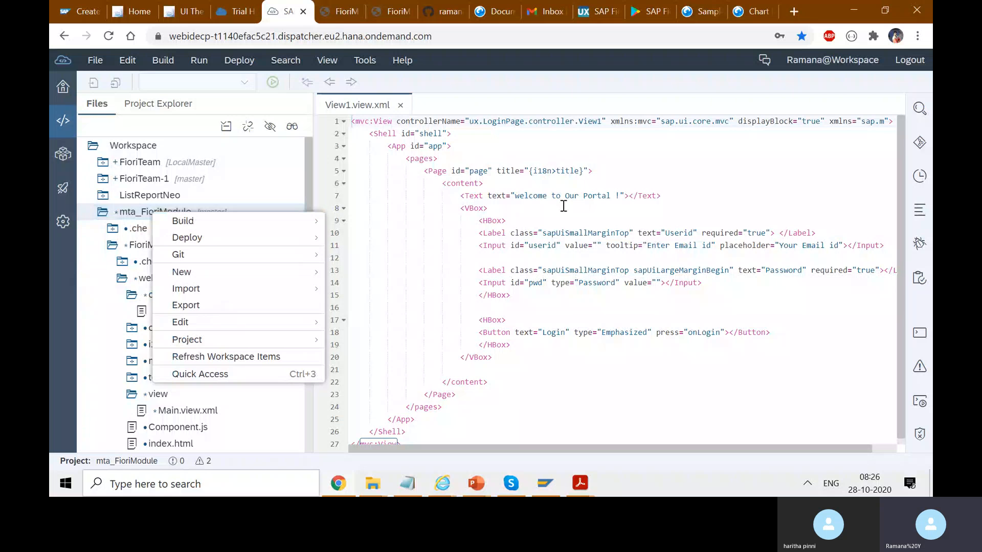
pyautogui.click(619, 194)
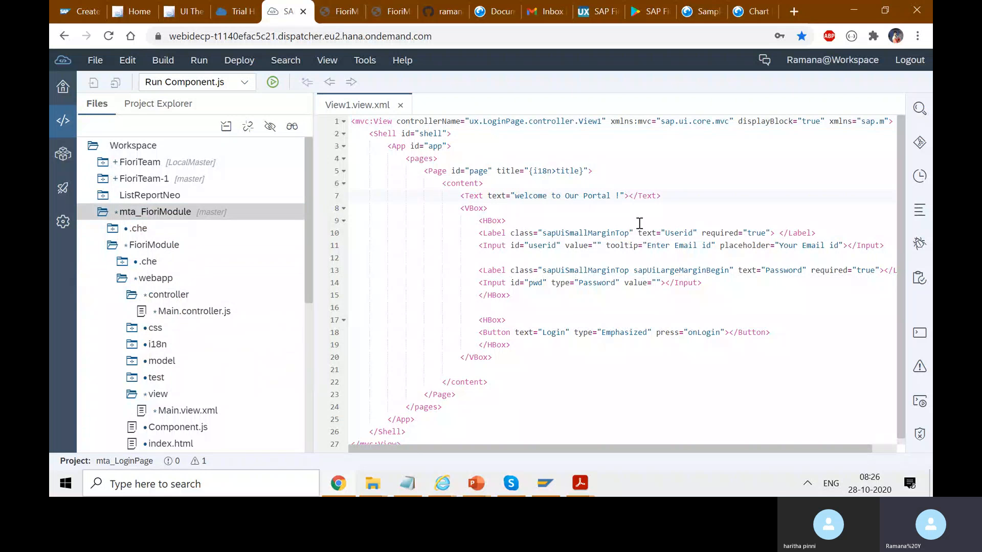
pyautogui.click(401, 106)
pyautogui.click(204, 412)
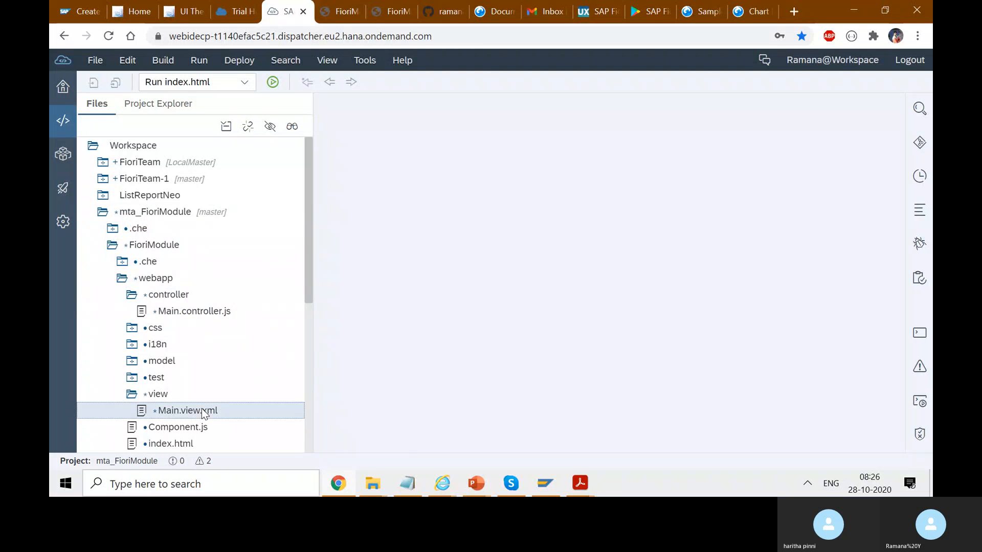
pyautogui.doubleClick(204, 412)
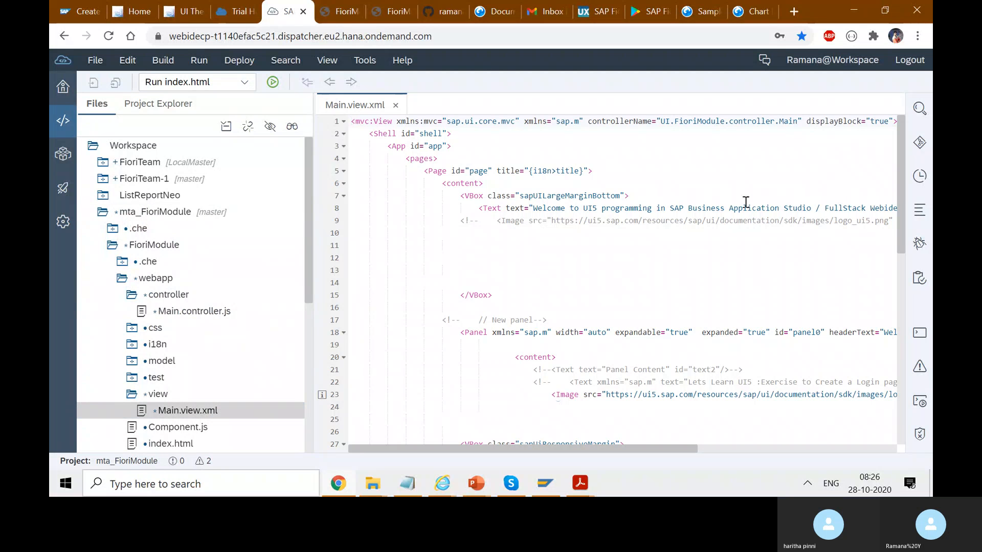
# Remove the space before the slash in the welcome text on line 8 of Main.view.xml and save the file.
pyautogui.click(815, 209)
pyautogui.press('BackSpace')
pyautogui.press('Down')
pyautogui.press('Down')
pyautogui.press('Down')
pyautogui.hotkey('ctrl', 's')
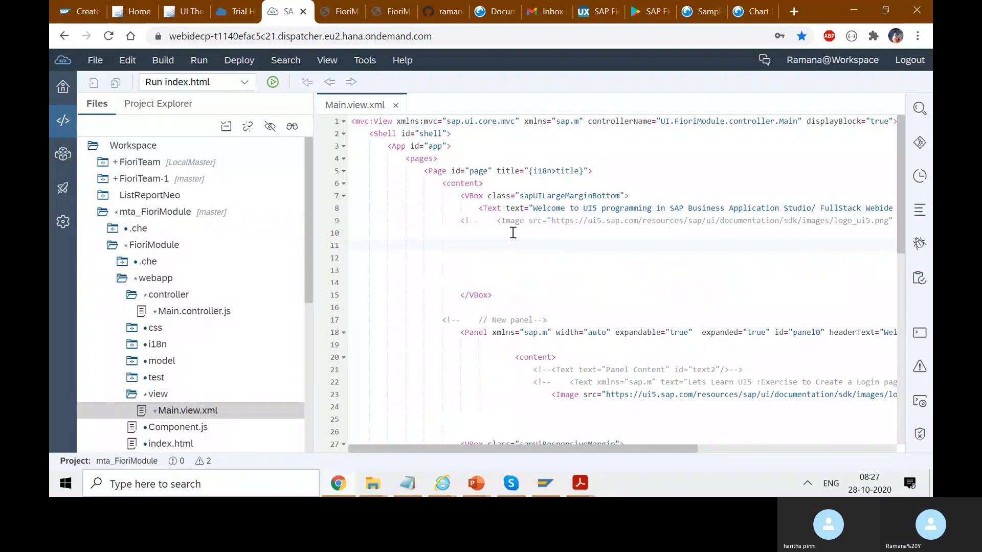
# Try to push mta_FioriModule to the remote branch origin/master, show the project's Git pane and dismiss the error.
pyautogui.rightClick(152, 217)
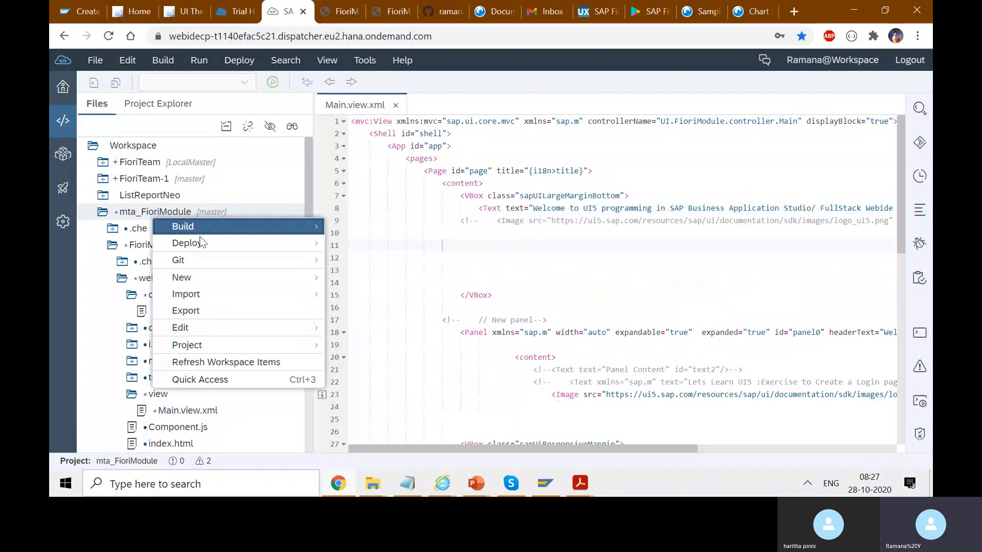
pyautogui.moveTo(312, 264)
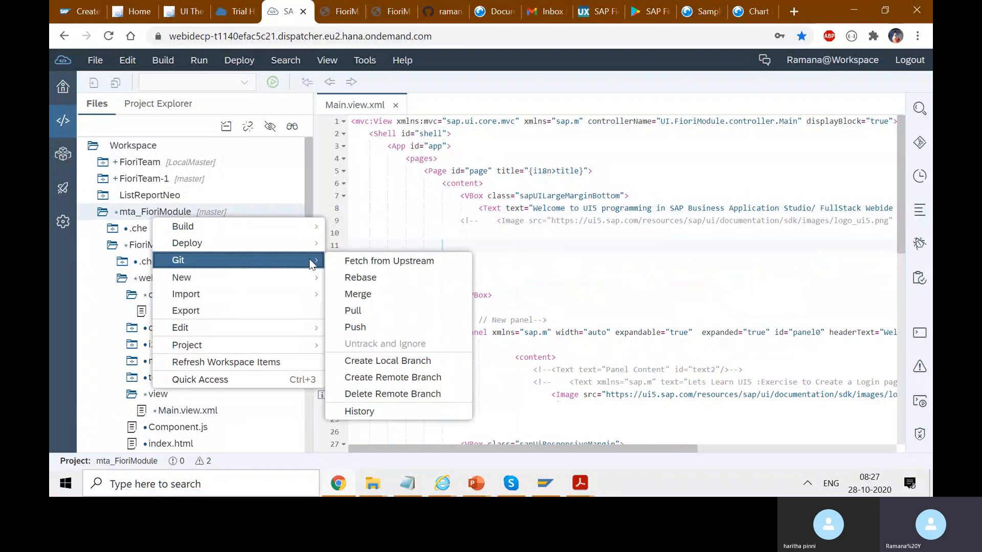
pyautogui.click(370, 327)
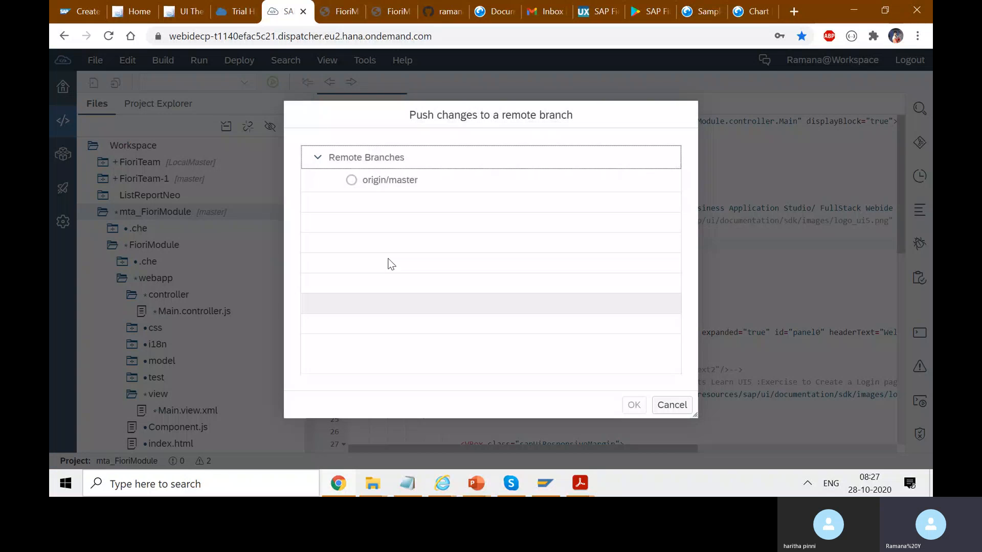
pyautogui.click(366, 182)
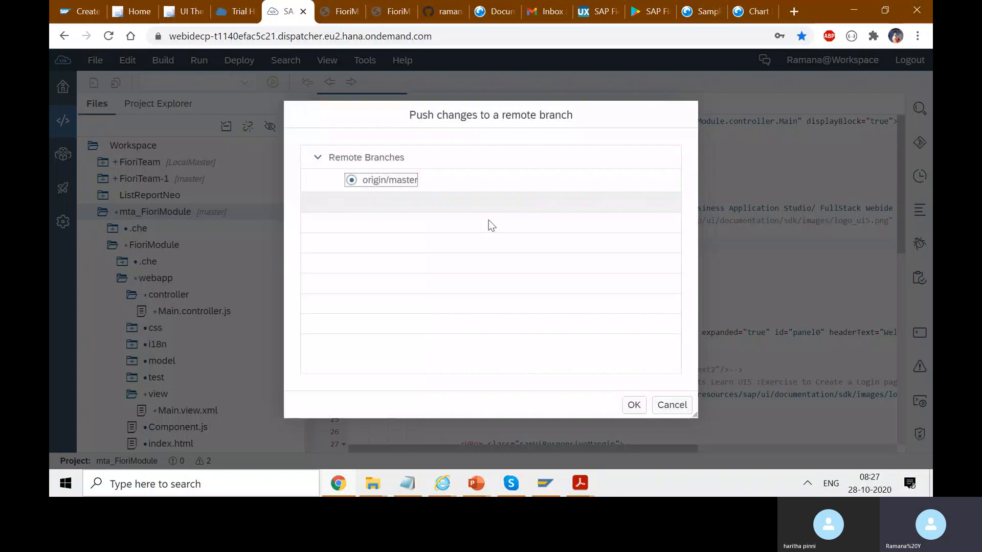
pyautogui.click(634, 405)
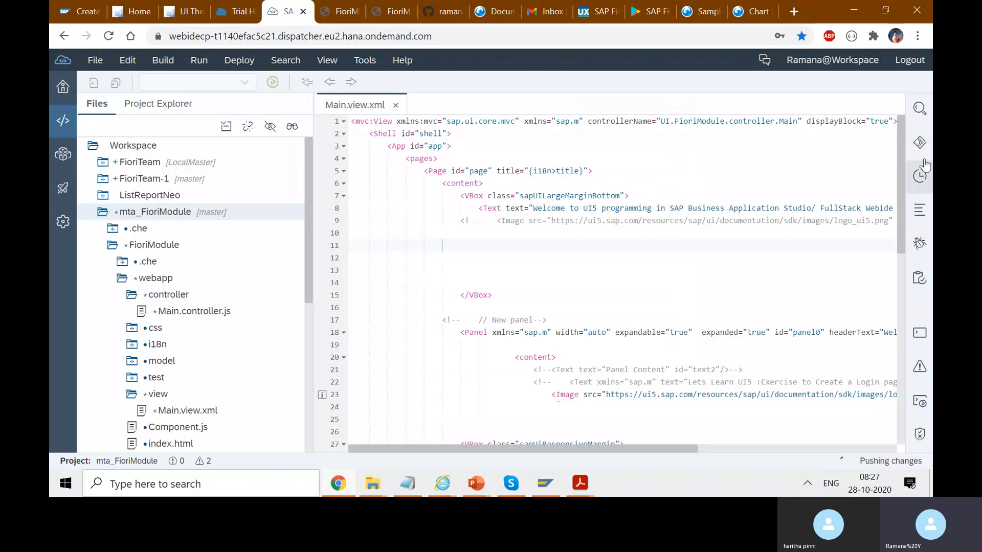
pyautogui.click(920, 143)
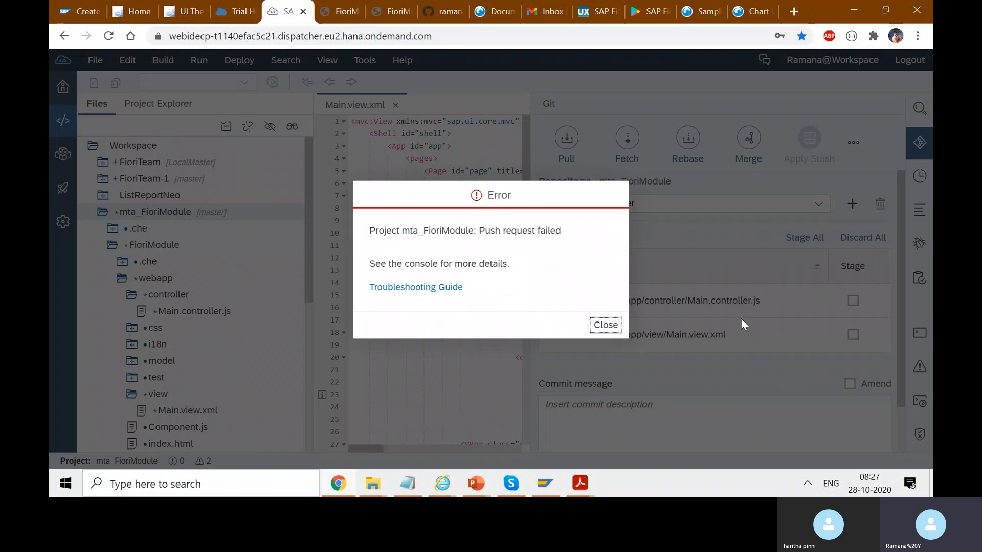
pyautogui.click(606, 325)
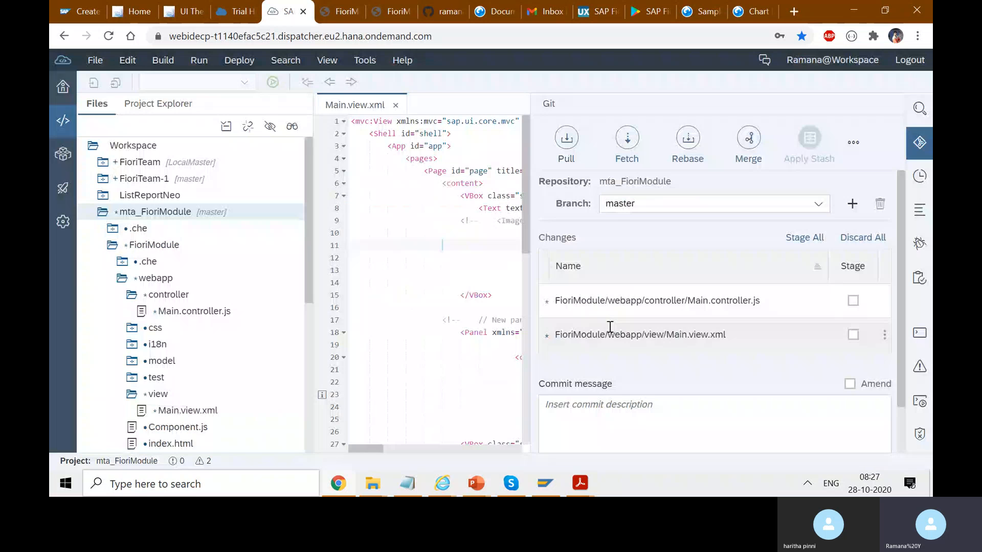
# Stage all changed files of mta_FioriModule and enter "Commit" as the commit message.
pyautogui.click(660, 410)
pyautogui.write('Comm')
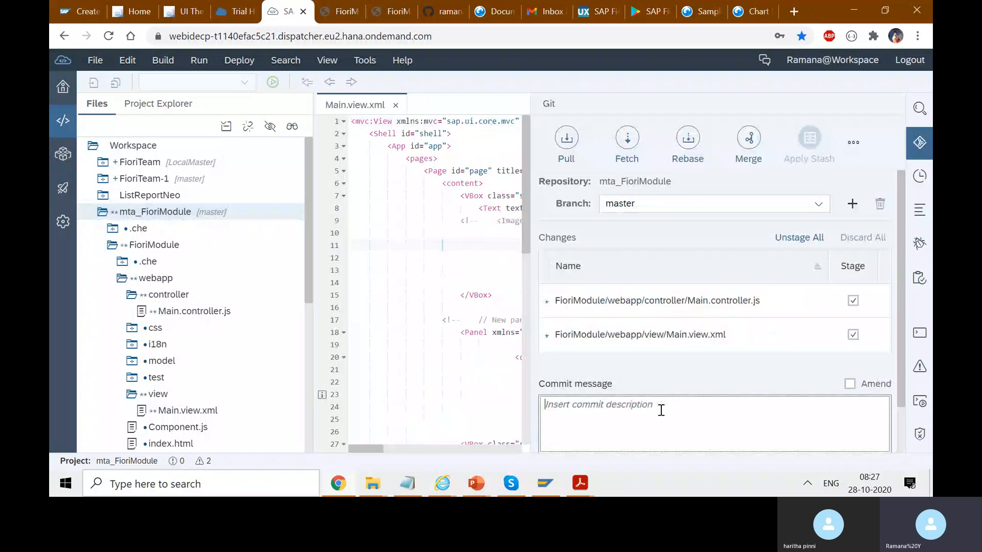
pyautogui.write('it')
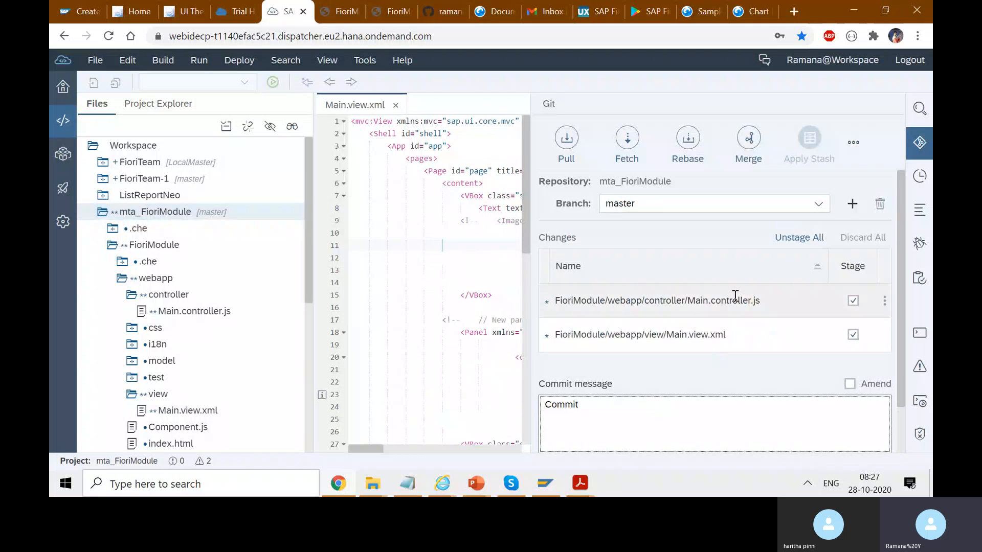
# Check the branch choices for mta_FioriModule and the loginsample repository page on GitHub, and return to SAP Web IDE.
pyautogui.click(819, 205)
pyautogui.click(529, 21)
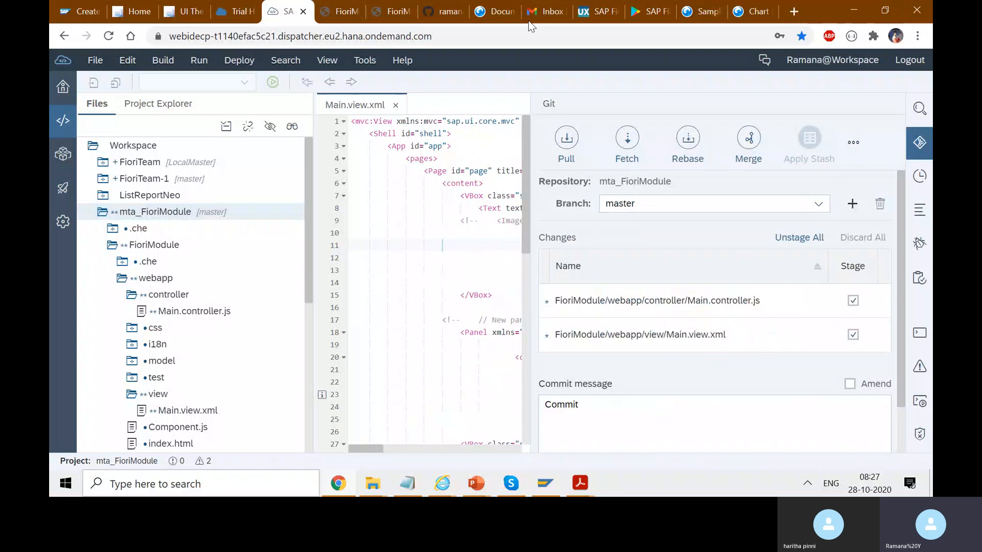
pyautogui.click(427, 2)
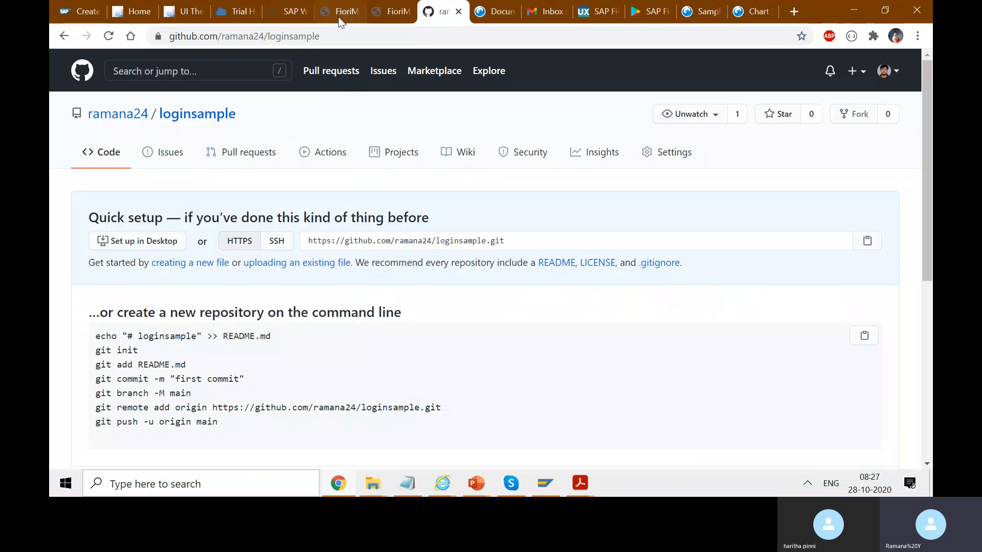
pyautogui.click(275, 7)
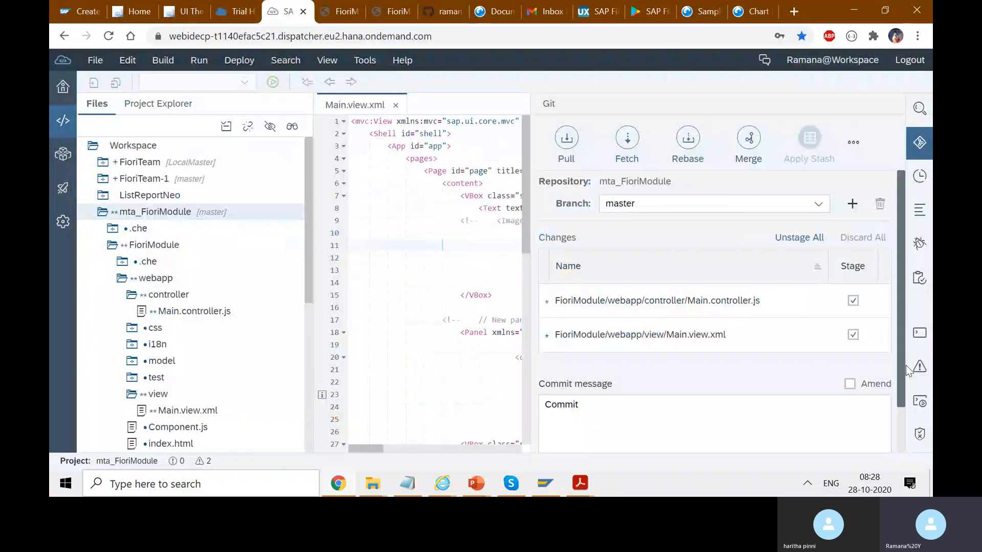
# Commit the staged Main.controller.js and Main.view.xml changes to the local master branch without pushing.
pyautogui.scroll(-1, 901, 370)
pyautogui.click(560, 425)
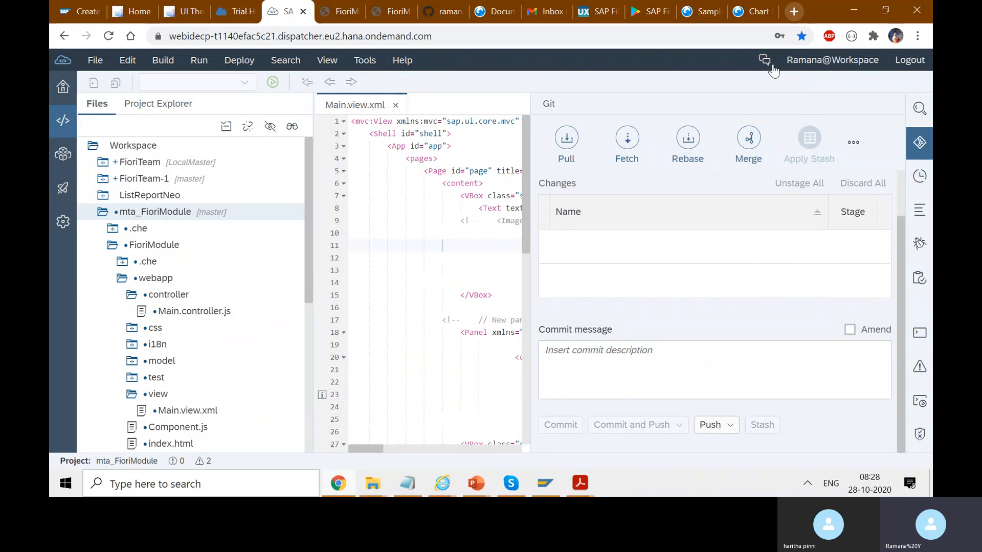
# Copy the address of the SAP tutorial on pushing a Web IDE project into GitHub, send it in the Skype chat, and return to the browser.
pyautogui.click(84, 10)
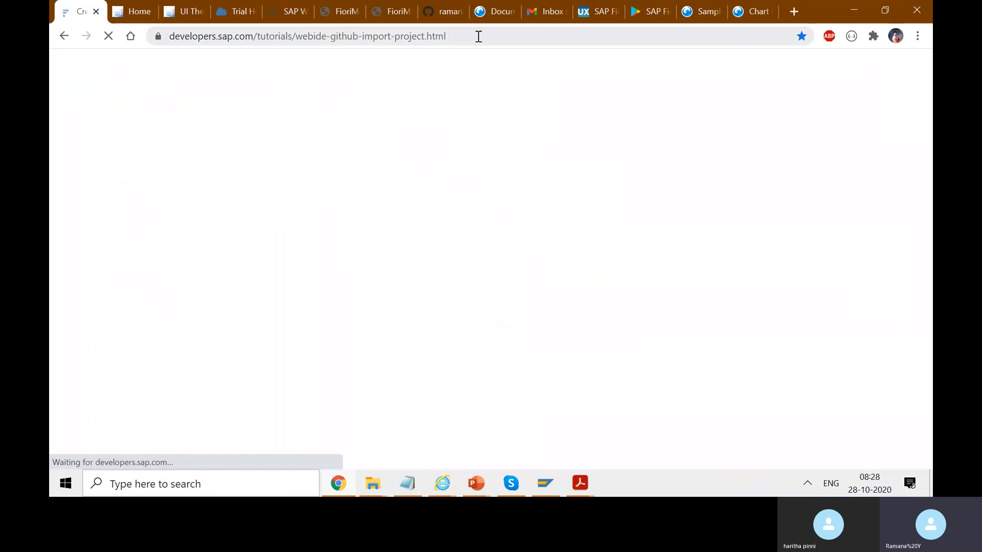
pyautogui.click(478, 37)
pyautogui.hotkey('ctrl', 'c')
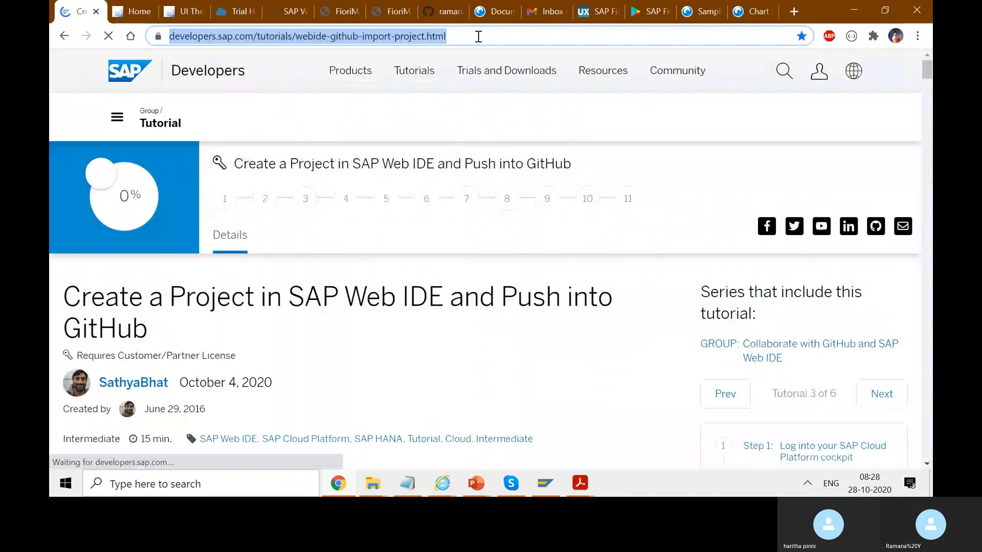
pyautogui.click(507, 487)
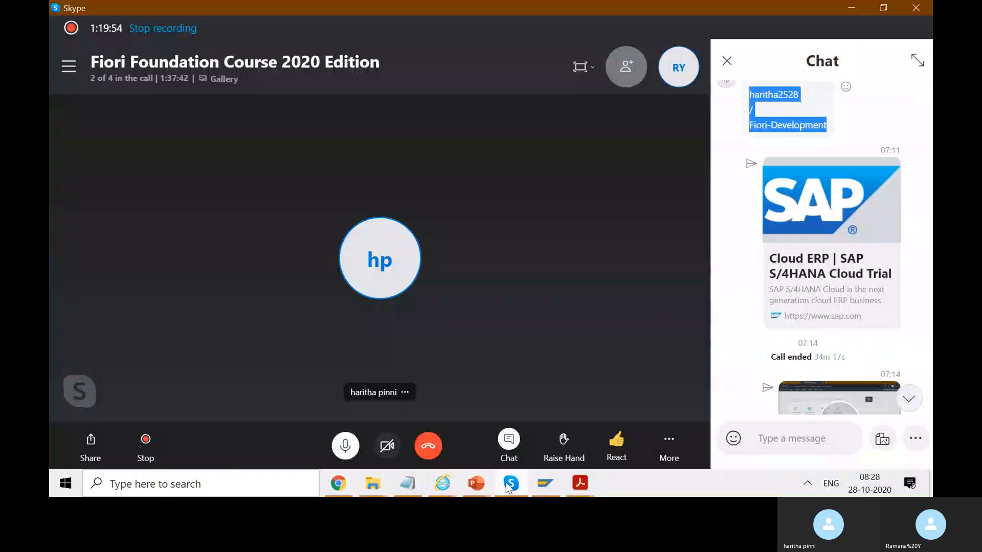
pyautogui.hotkey('ctrl', 'v')
pyautogui.press('Return')
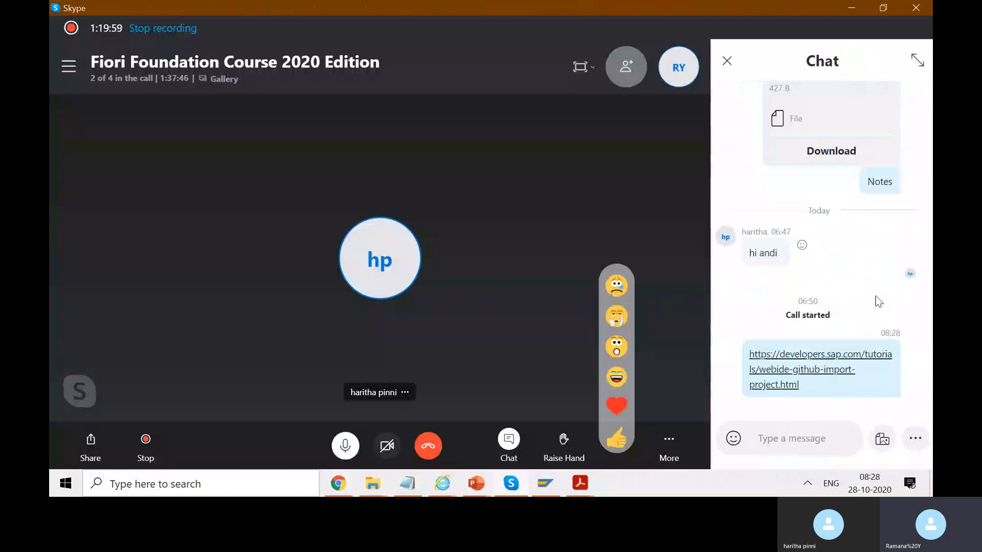
pyautogui.click(855, 10)
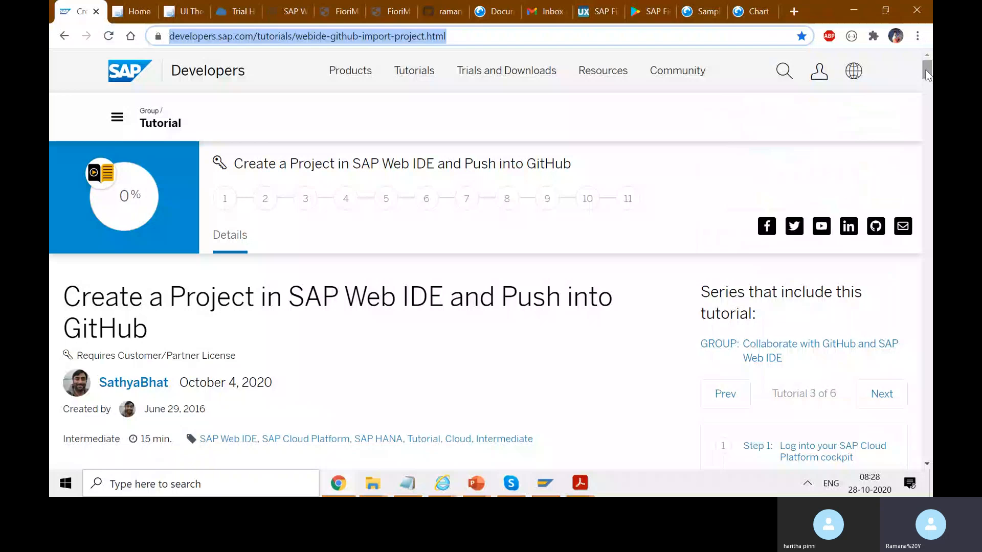
# Skim the GitHub push tutorial through opening SAP Web IDE, return to its beginning, and switch to the deployed FioriModule login page.
pyautogui.moveTo(927, 74); pyautogui.dragTo(927, 76)
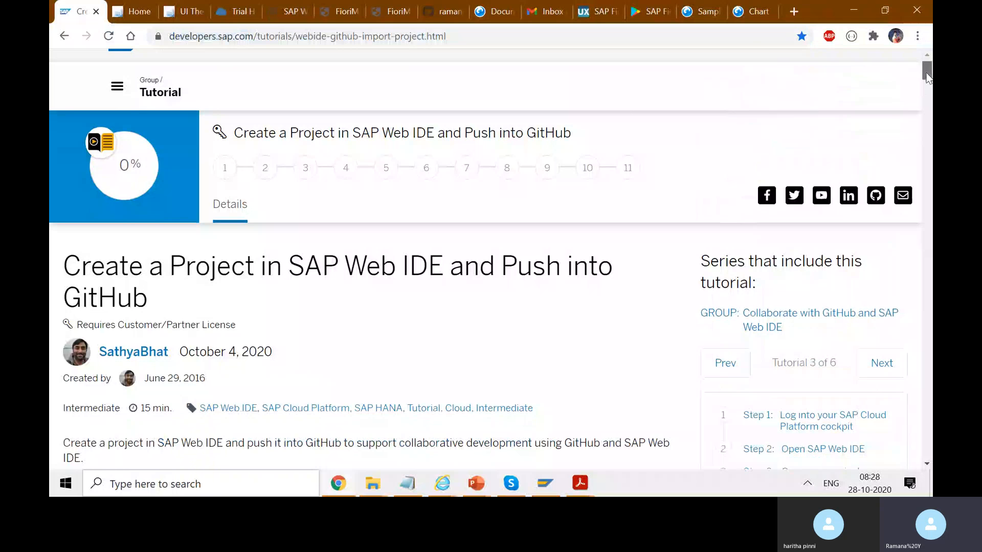
pyautogui.moveTo(927, 76); pyautogui.dragTo(931, 130)
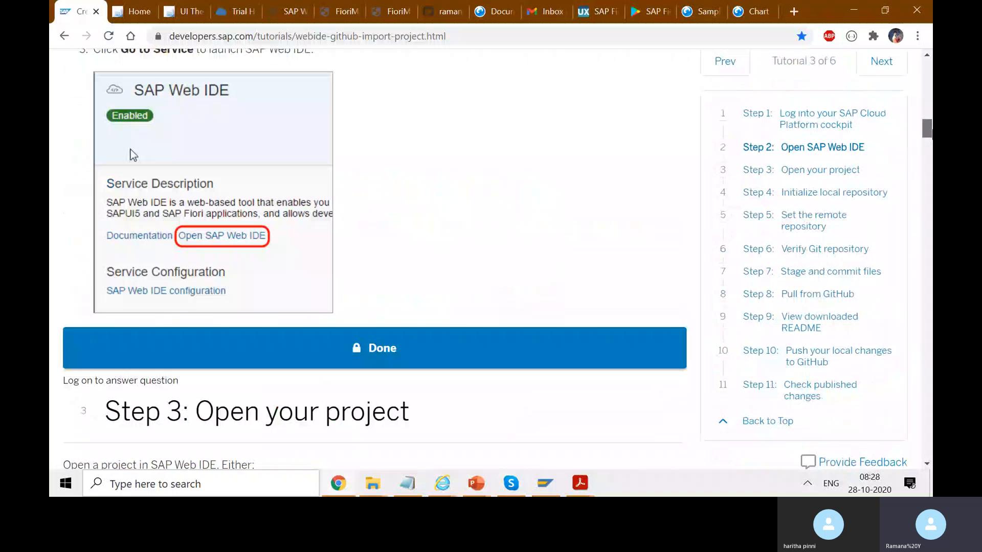
pyautogui.moveTo(932, 130); pyautogui.dragTo(683, 94)
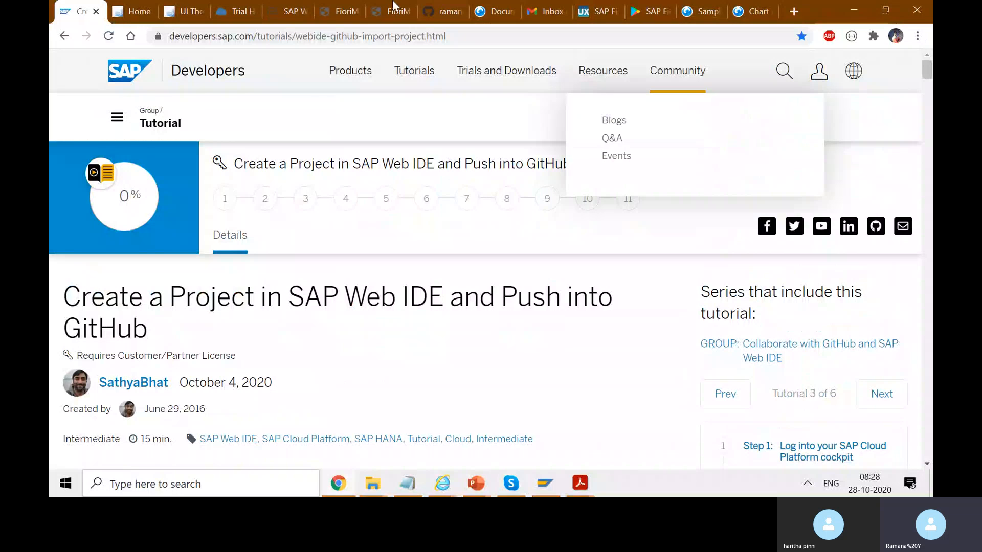
pyautogui.click(337, 7)
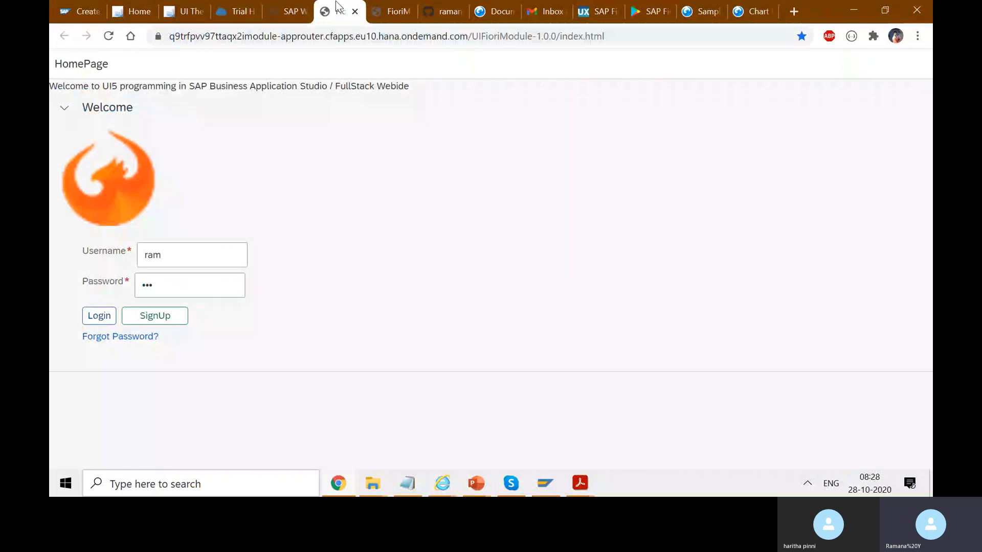